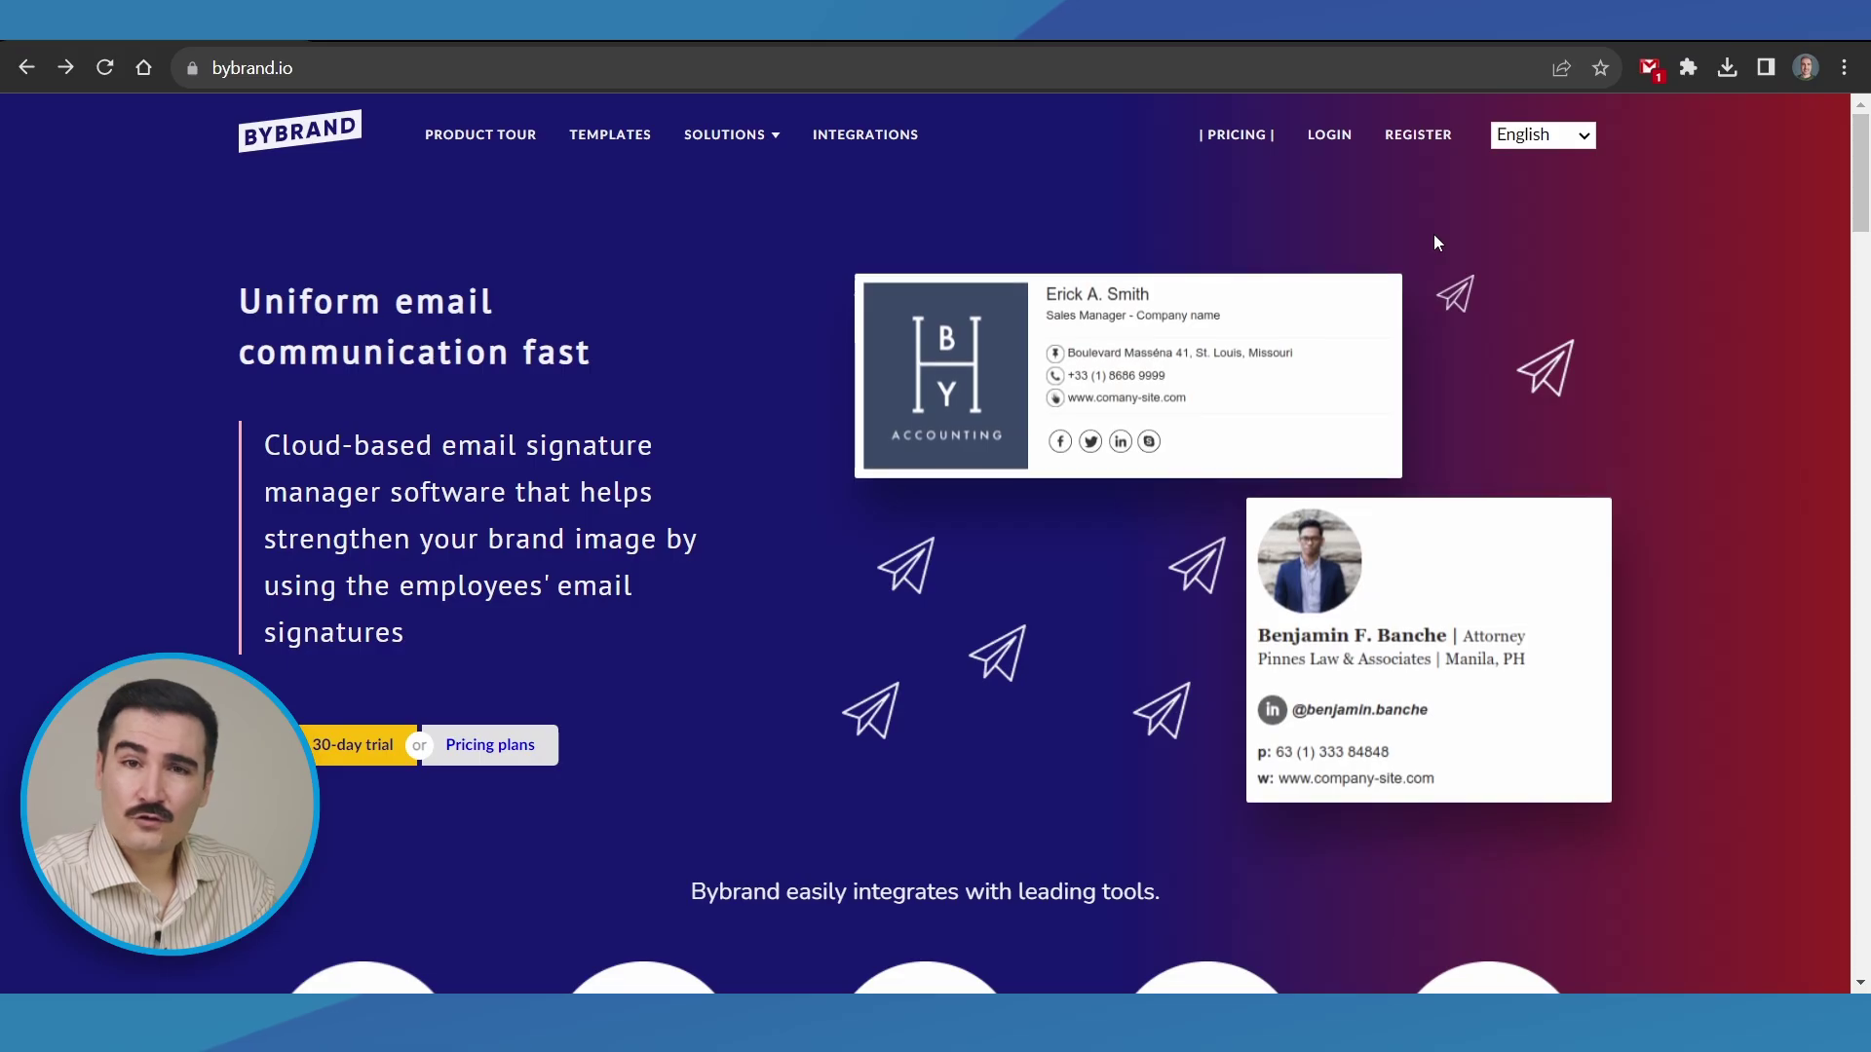
Register on Bybrand and choose the Benjamin F. Banche attorney template from the Lawyers gallery.
{"action": "left_click", "coordinate": [1418, 135]}
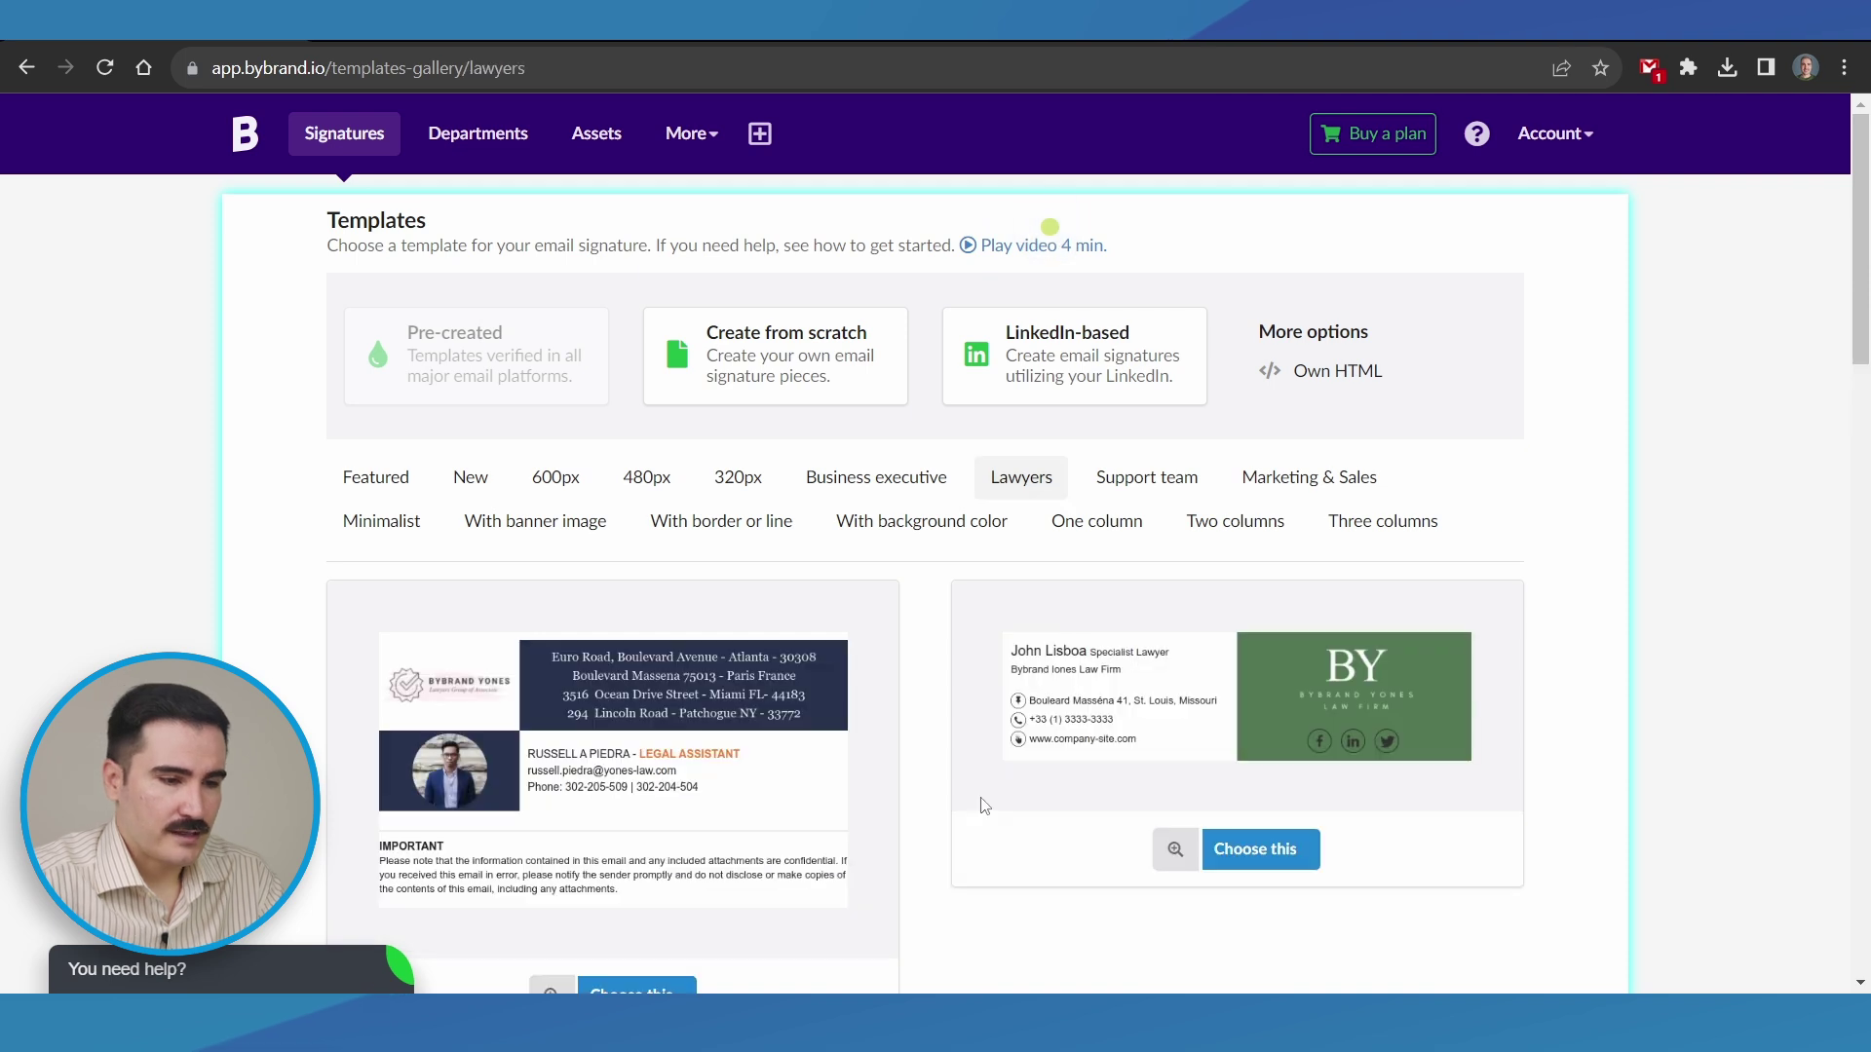
{"action": "scroll", "coordinate": [982, 804], "scroll_direction": "down", "scroll_amount": 3}
{"action": "scroll", "coordinate": [983, 803], "scroll_direction": "down", "scroll_amount": 3}
{"action": "scroll", "coordinate": [982, 803], "scroll_direction": "down", "scroll_amount": 4}
{"action": "scroll", "coordinate": [983, 804], "scroll_direction": "down", "scroll_amount": 5}
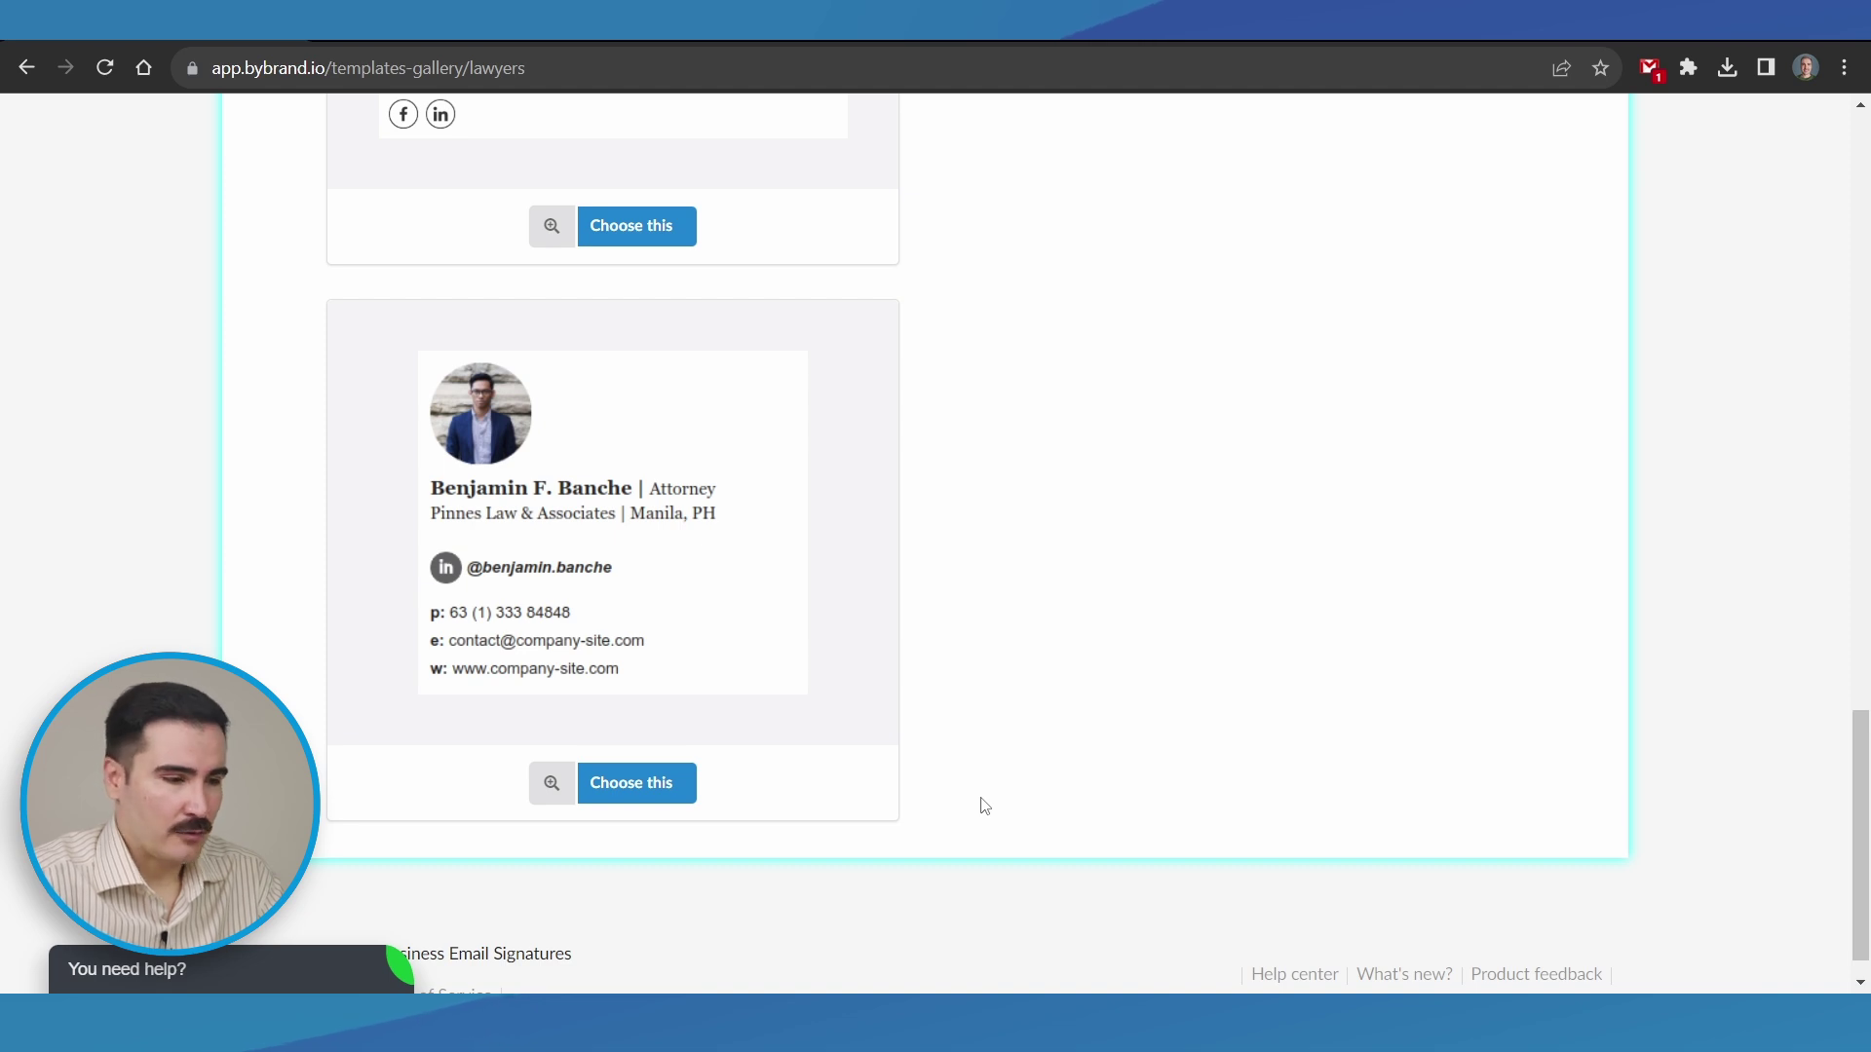
{"action": "left_click", "coordinate": [632, 781]}
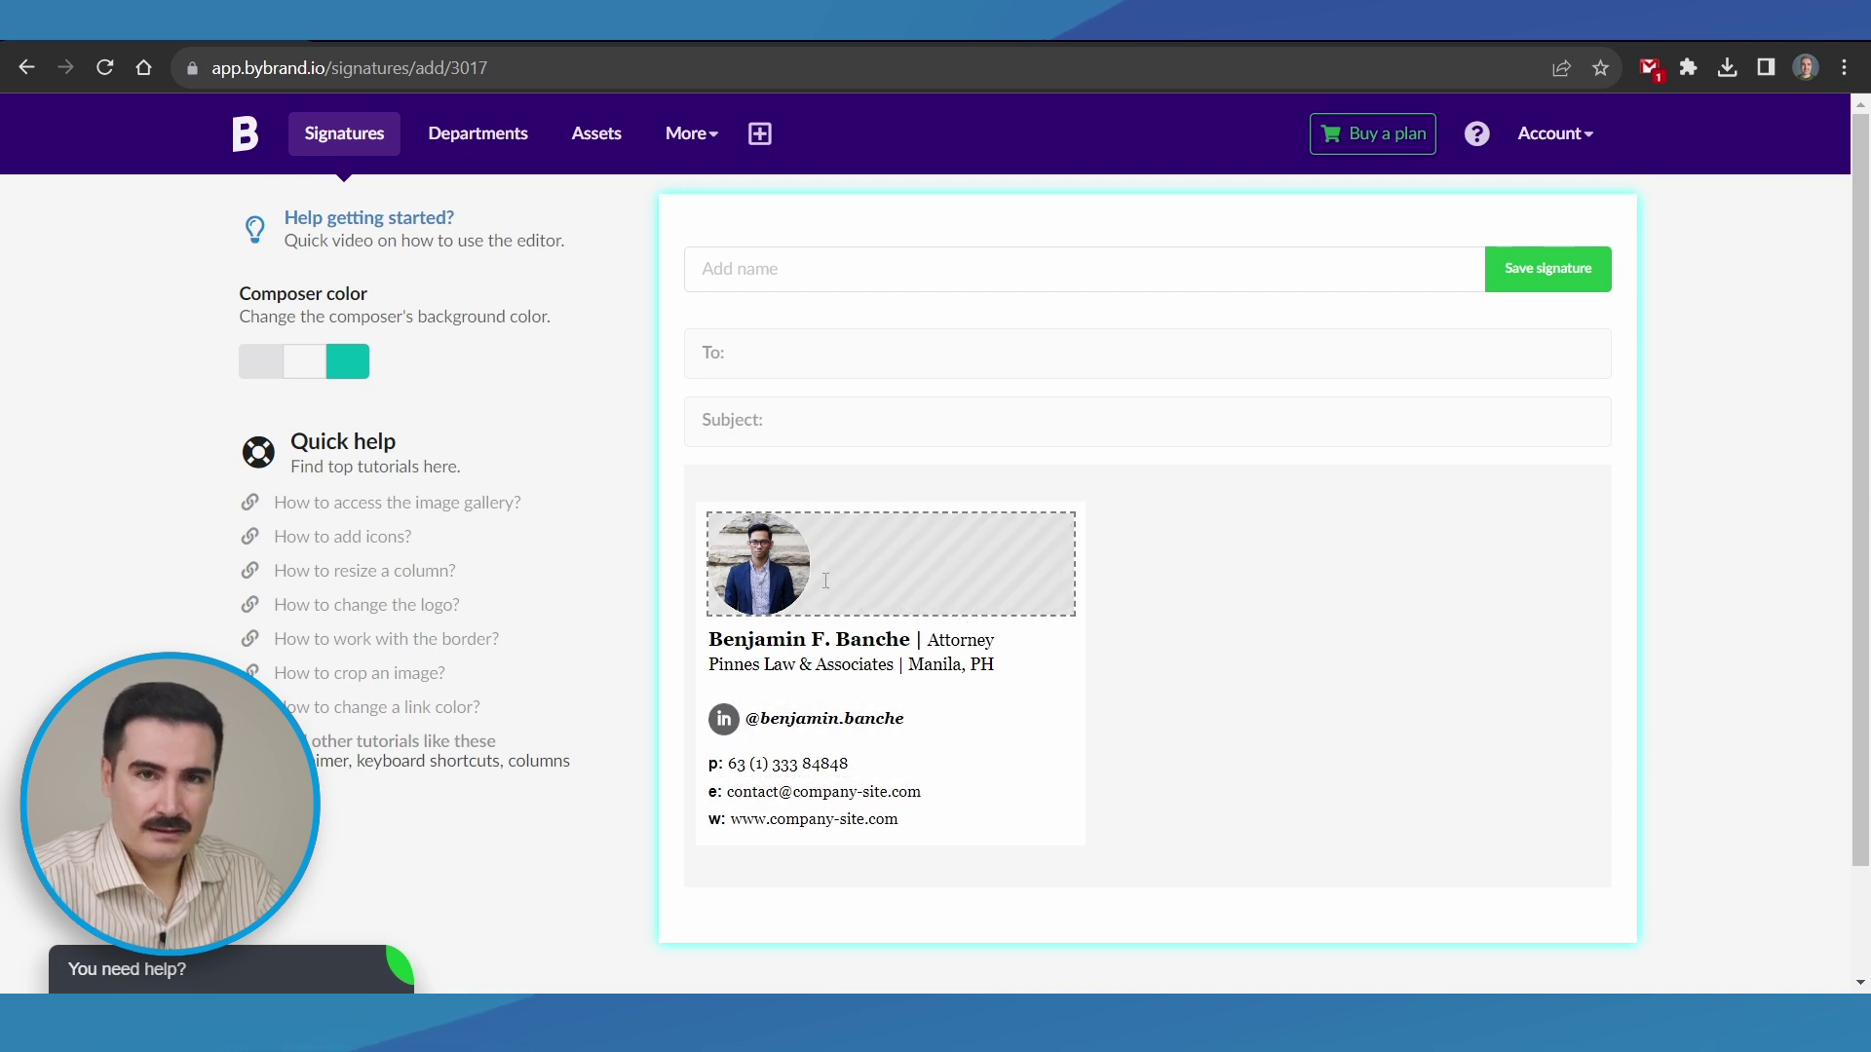
Replace the template's profile photo with an uploaded suited portrait, shrunk to a small square.
{"action": "left_click", "coordinate": [775, 580]}
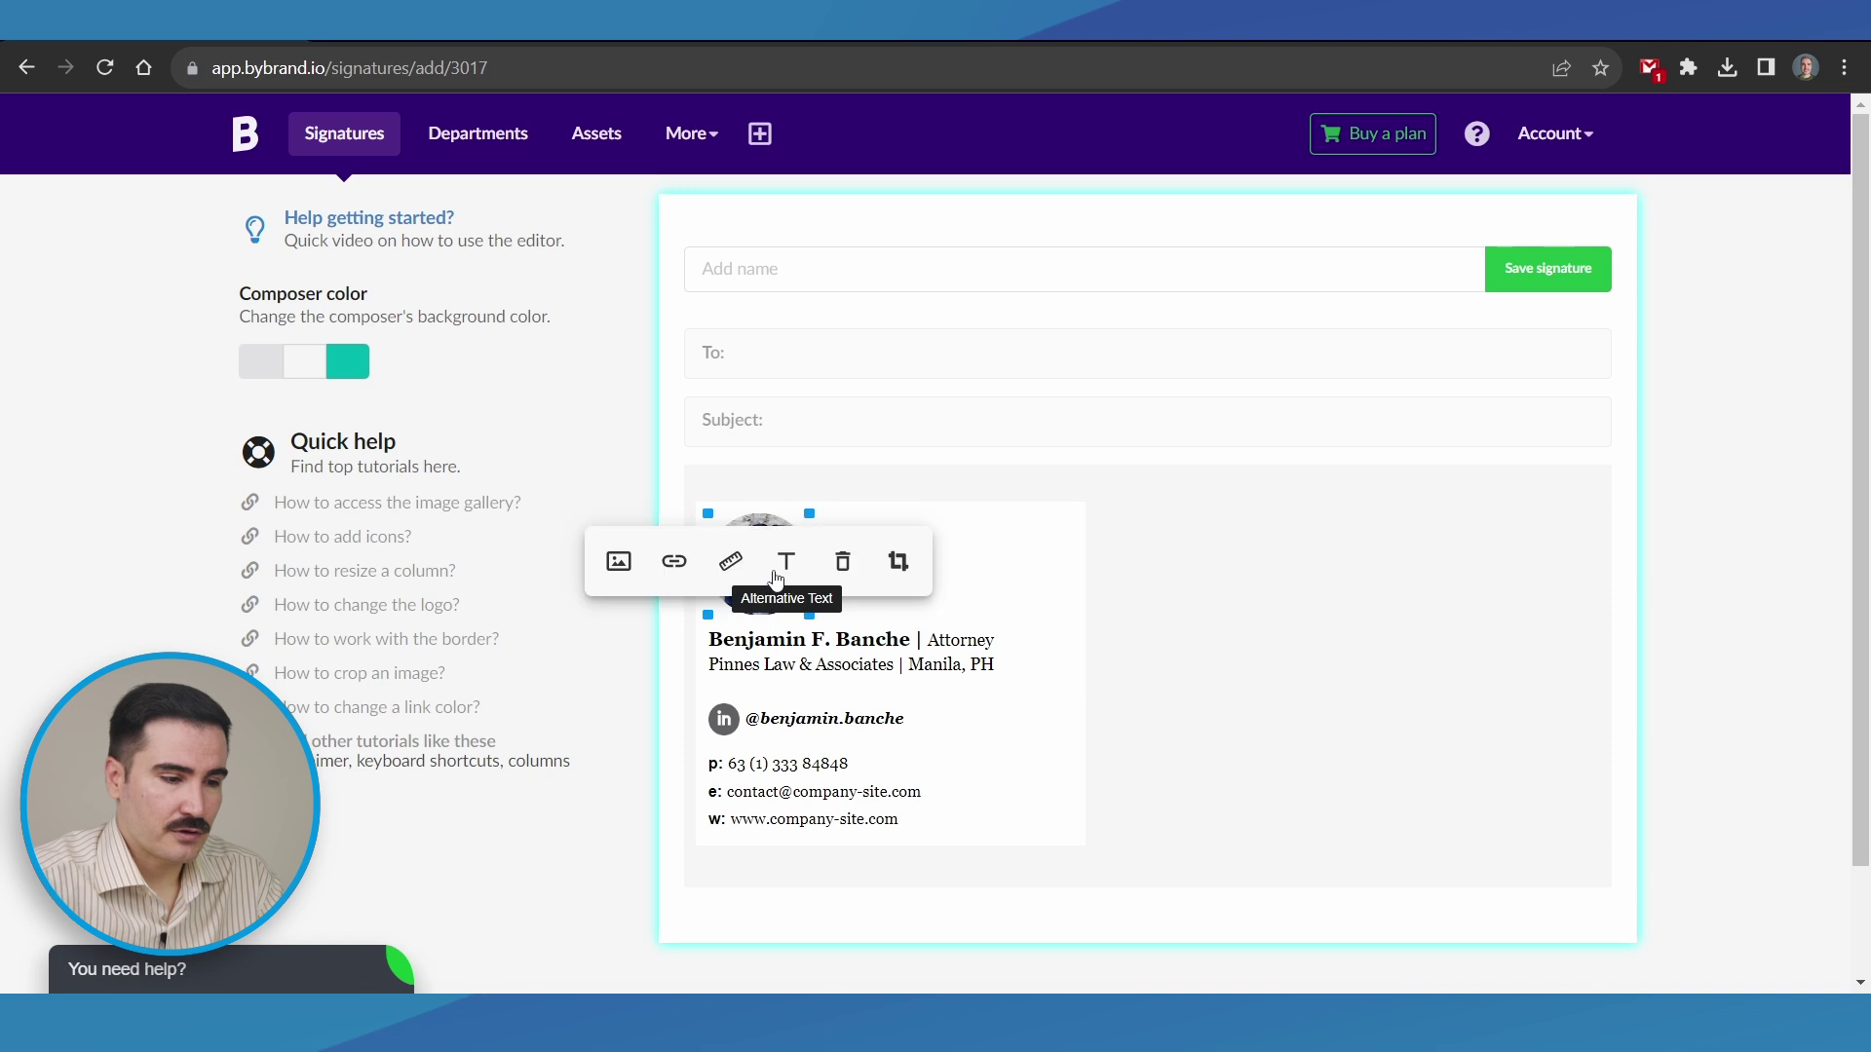
{"action": "left_click", "coordinate": [616, 564]}
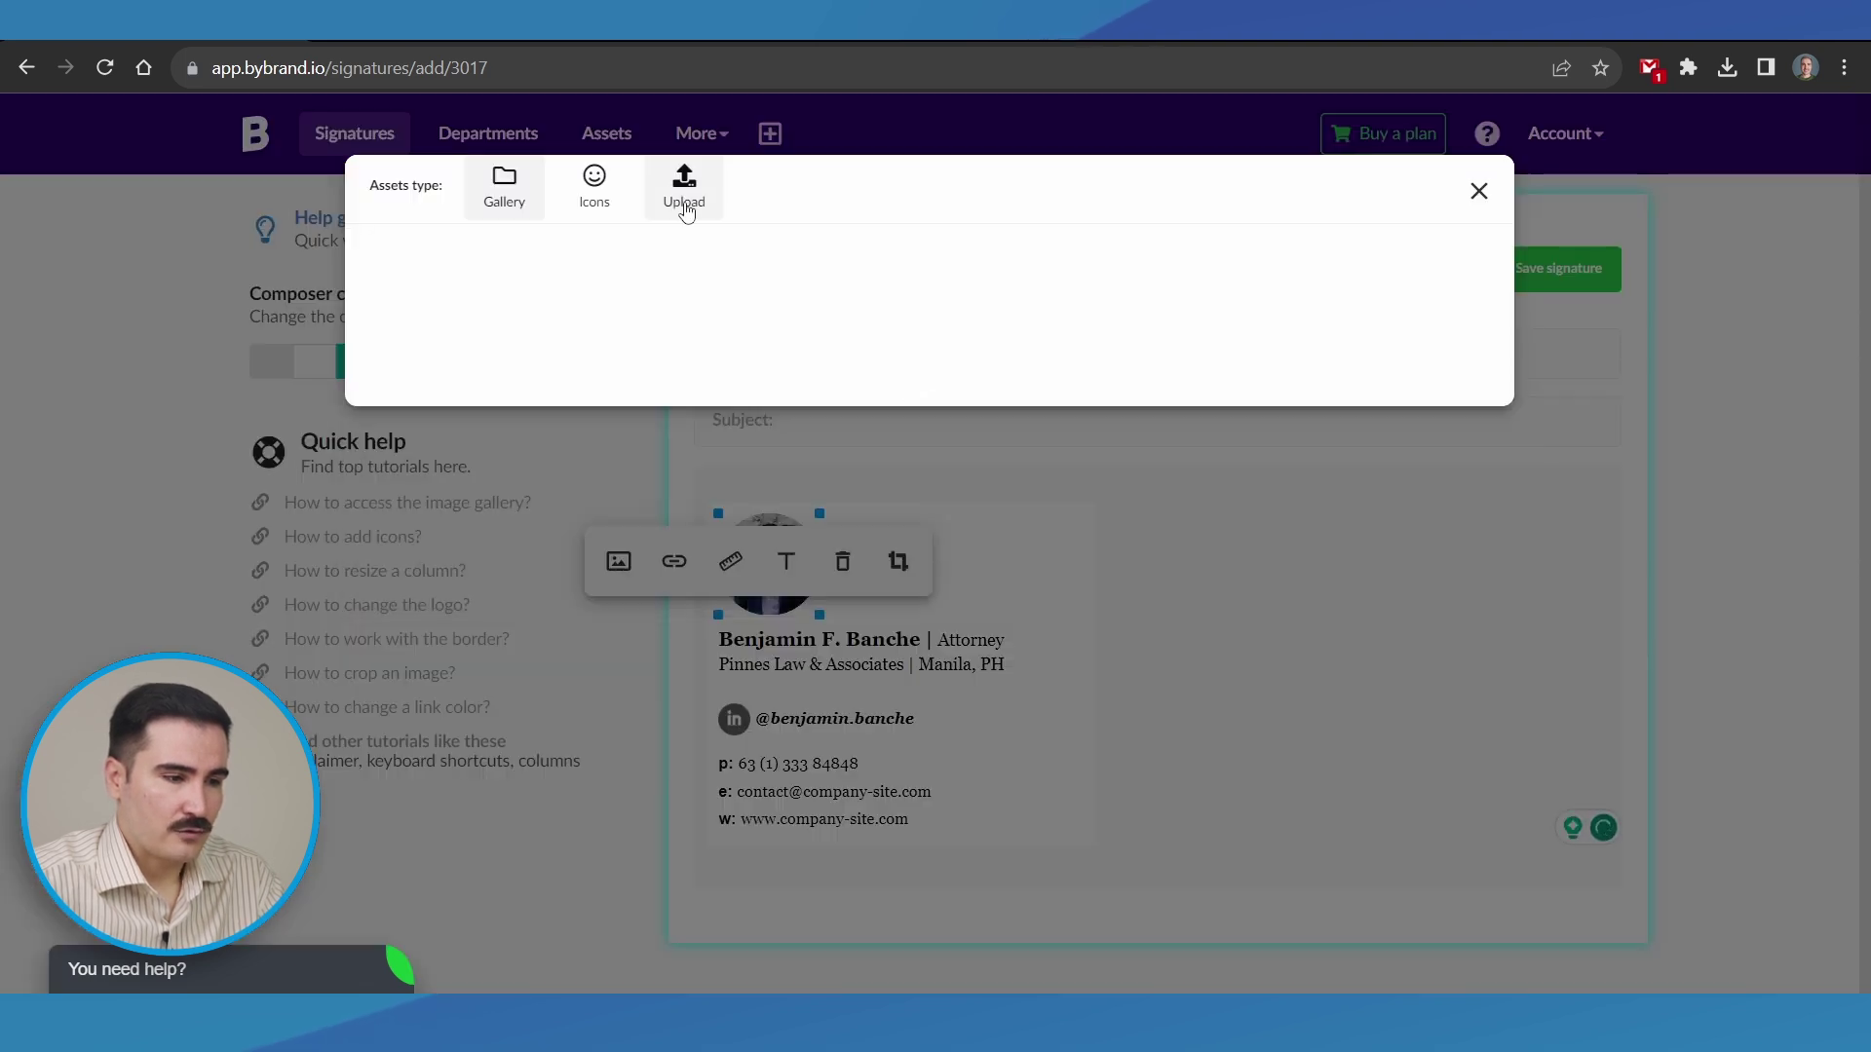
{"action": "left_click", "coordinate": [683, 190]}
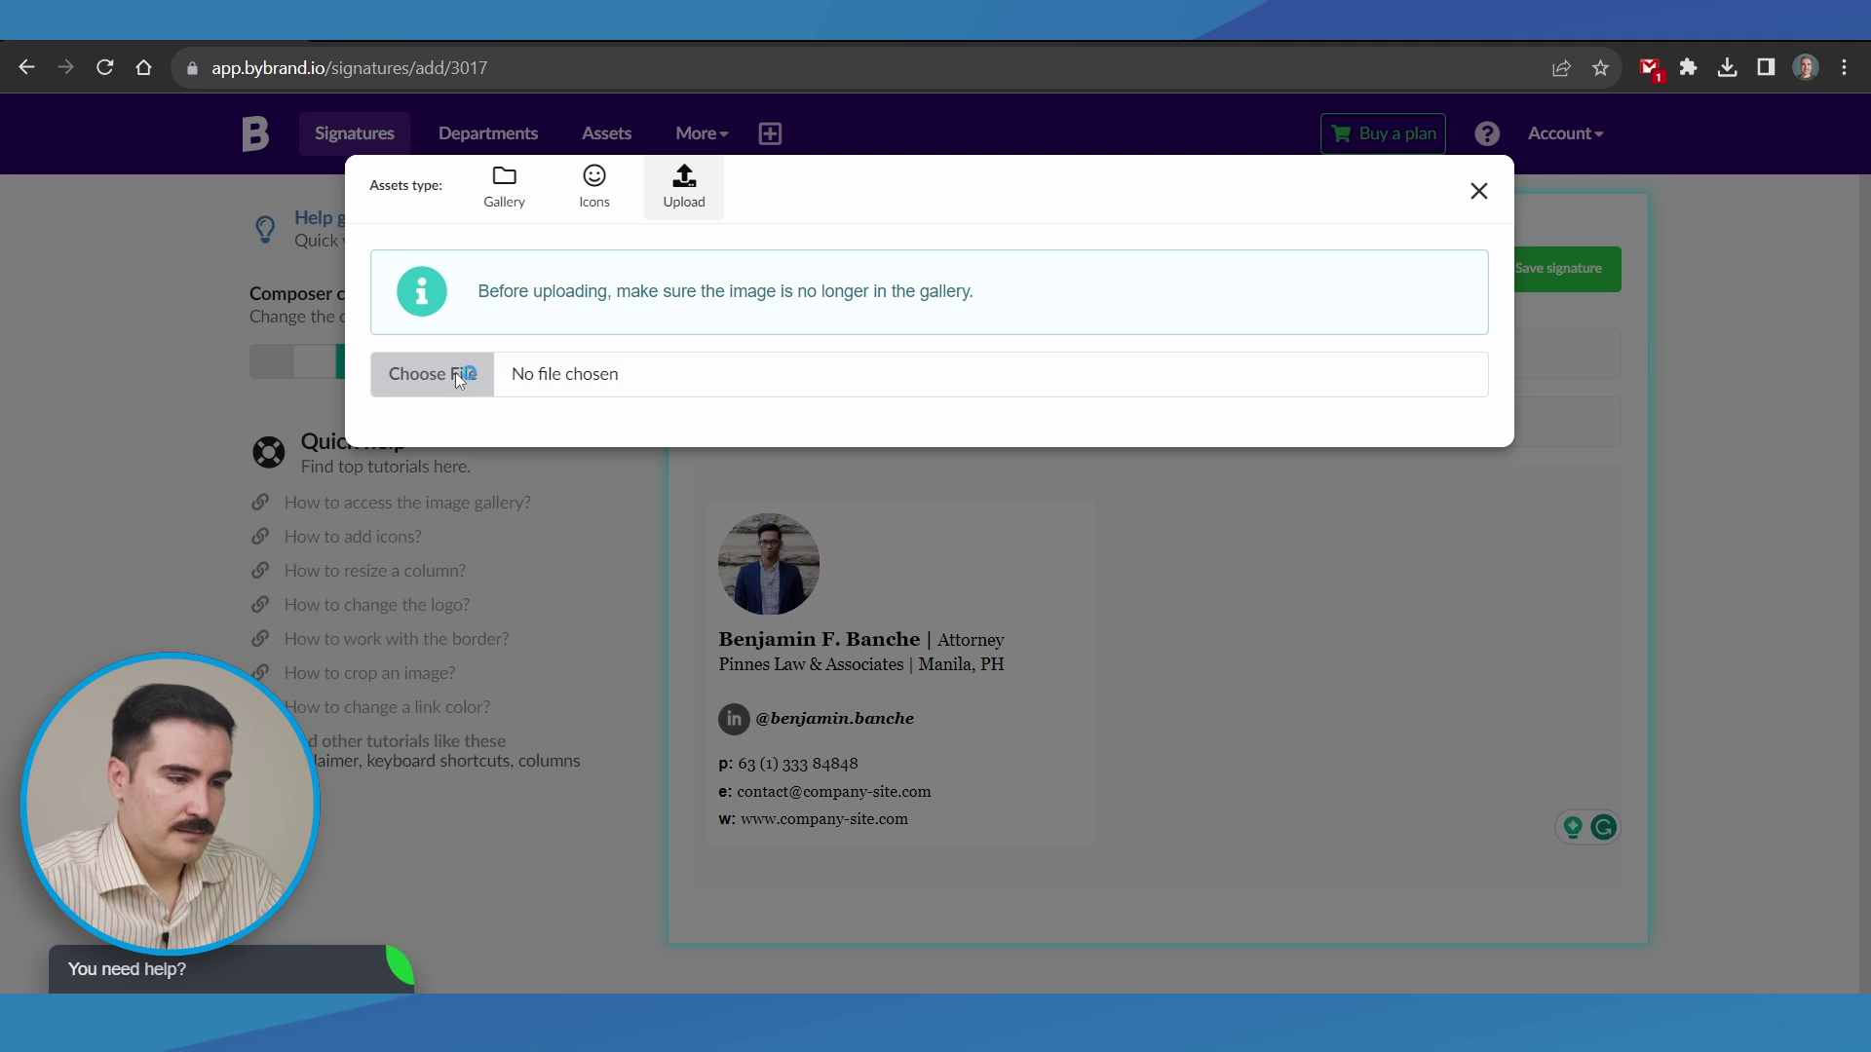
{"action": "left_click", "coordinate": [454, 373]}
{"action": "double_click", "coordinate": [277, 238]}
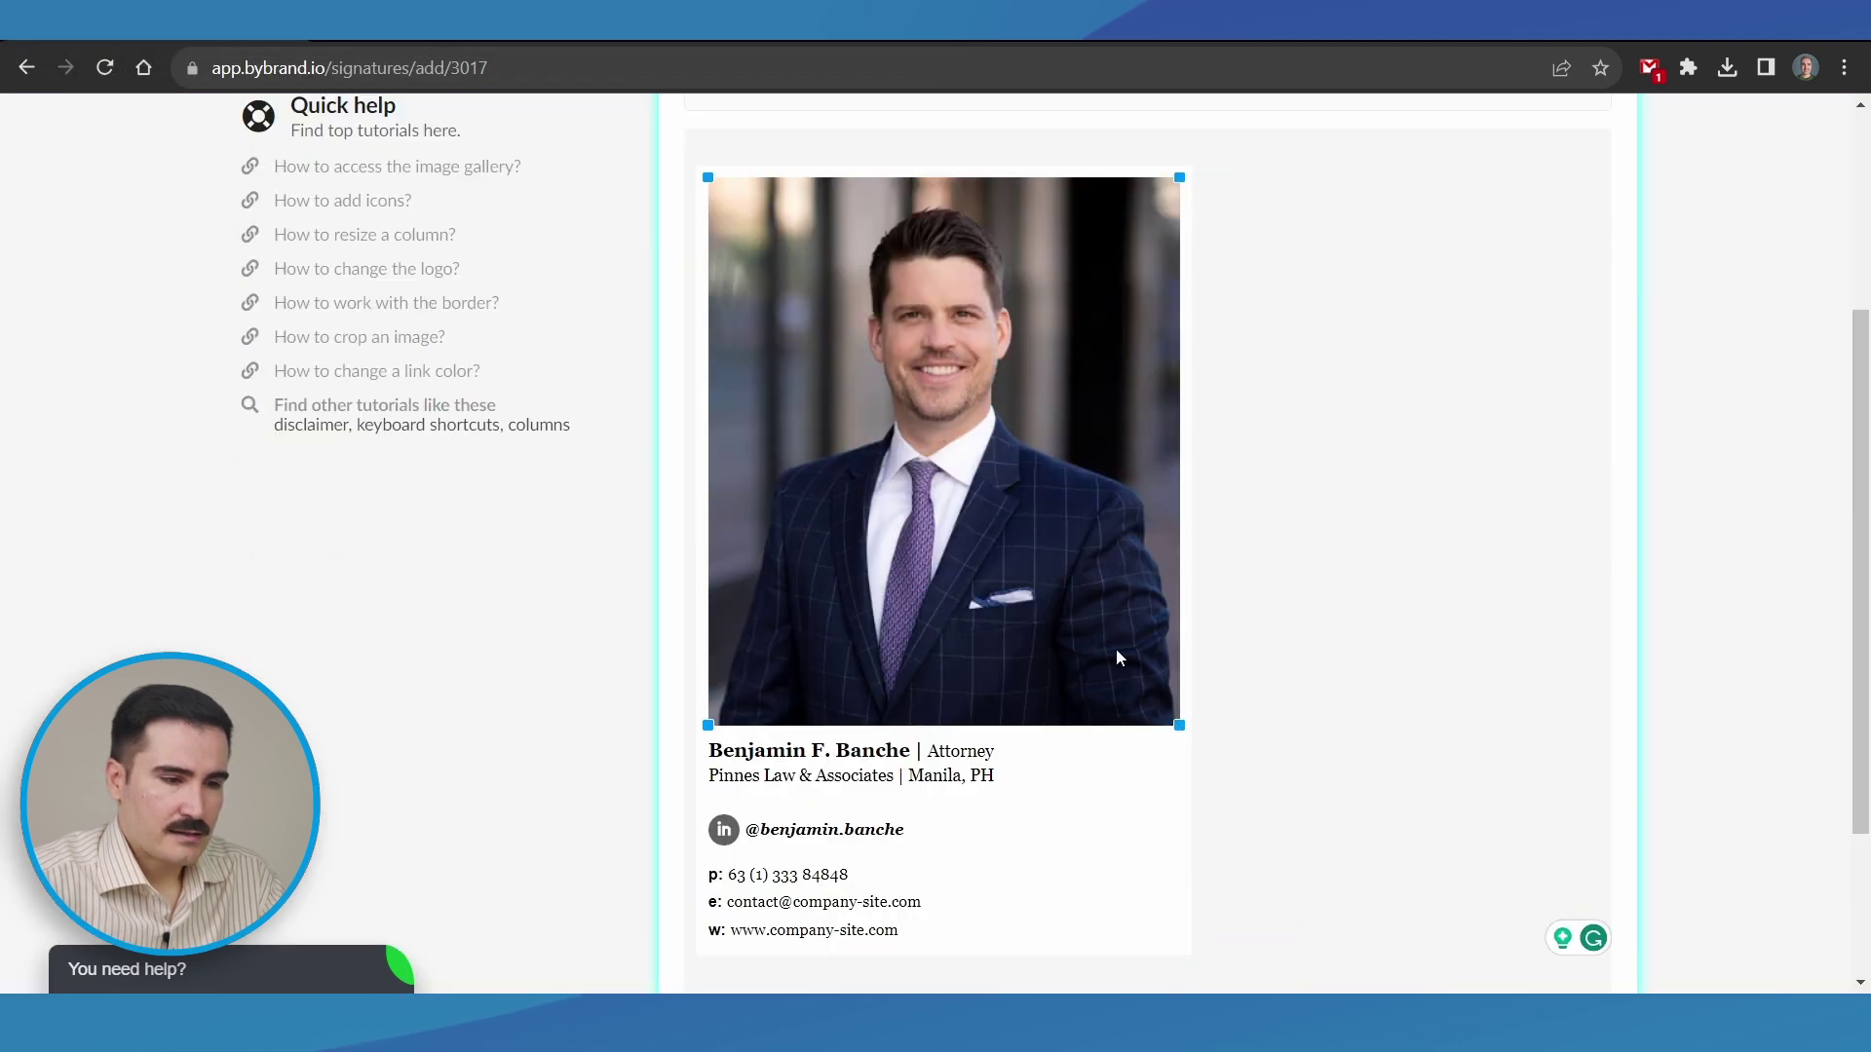
{"action": "mouse_move", "coordinate": [1178, 723]}
{"action": "left_mouse_down"}
{"action": "mouse_move", "coordinate": [862, 368]}
{"action": "mouse_move", "coordinate": [814, 342]}
{"action": "left_mouse_up"}
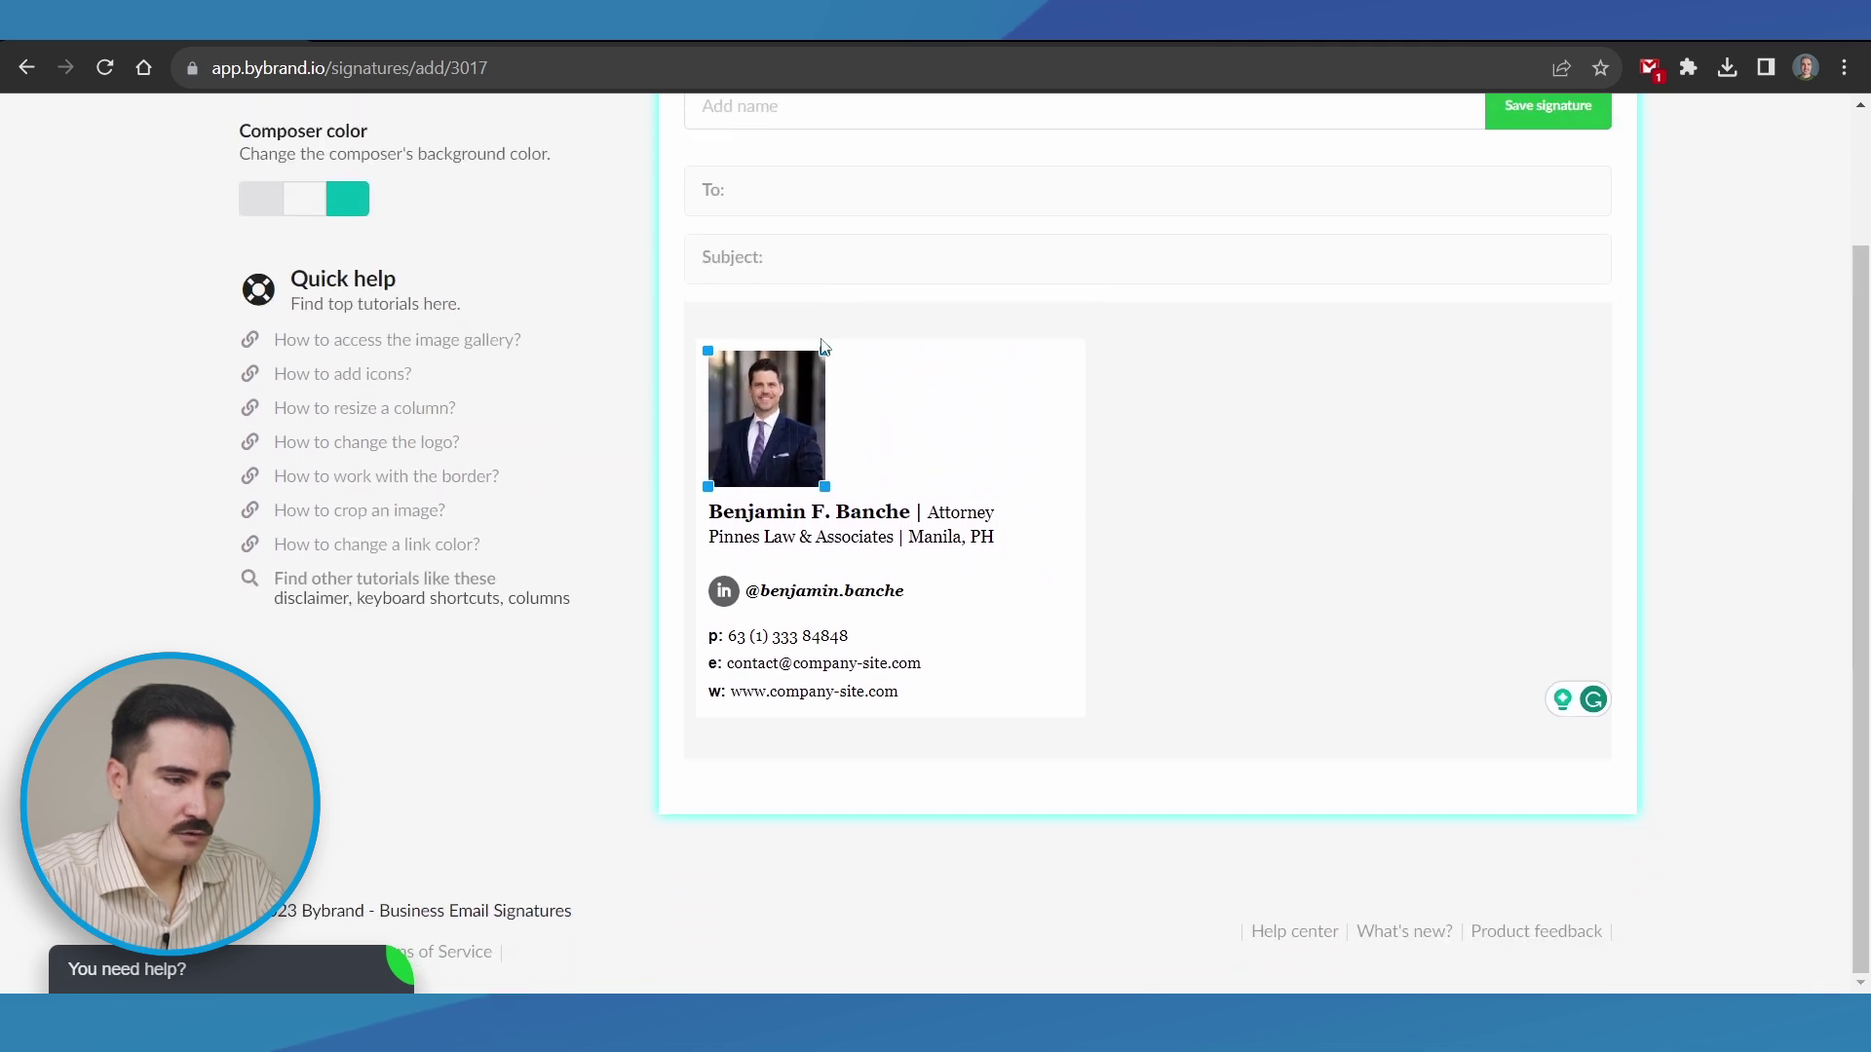
{"action": "left_click", "coordinate": [900, 512]}
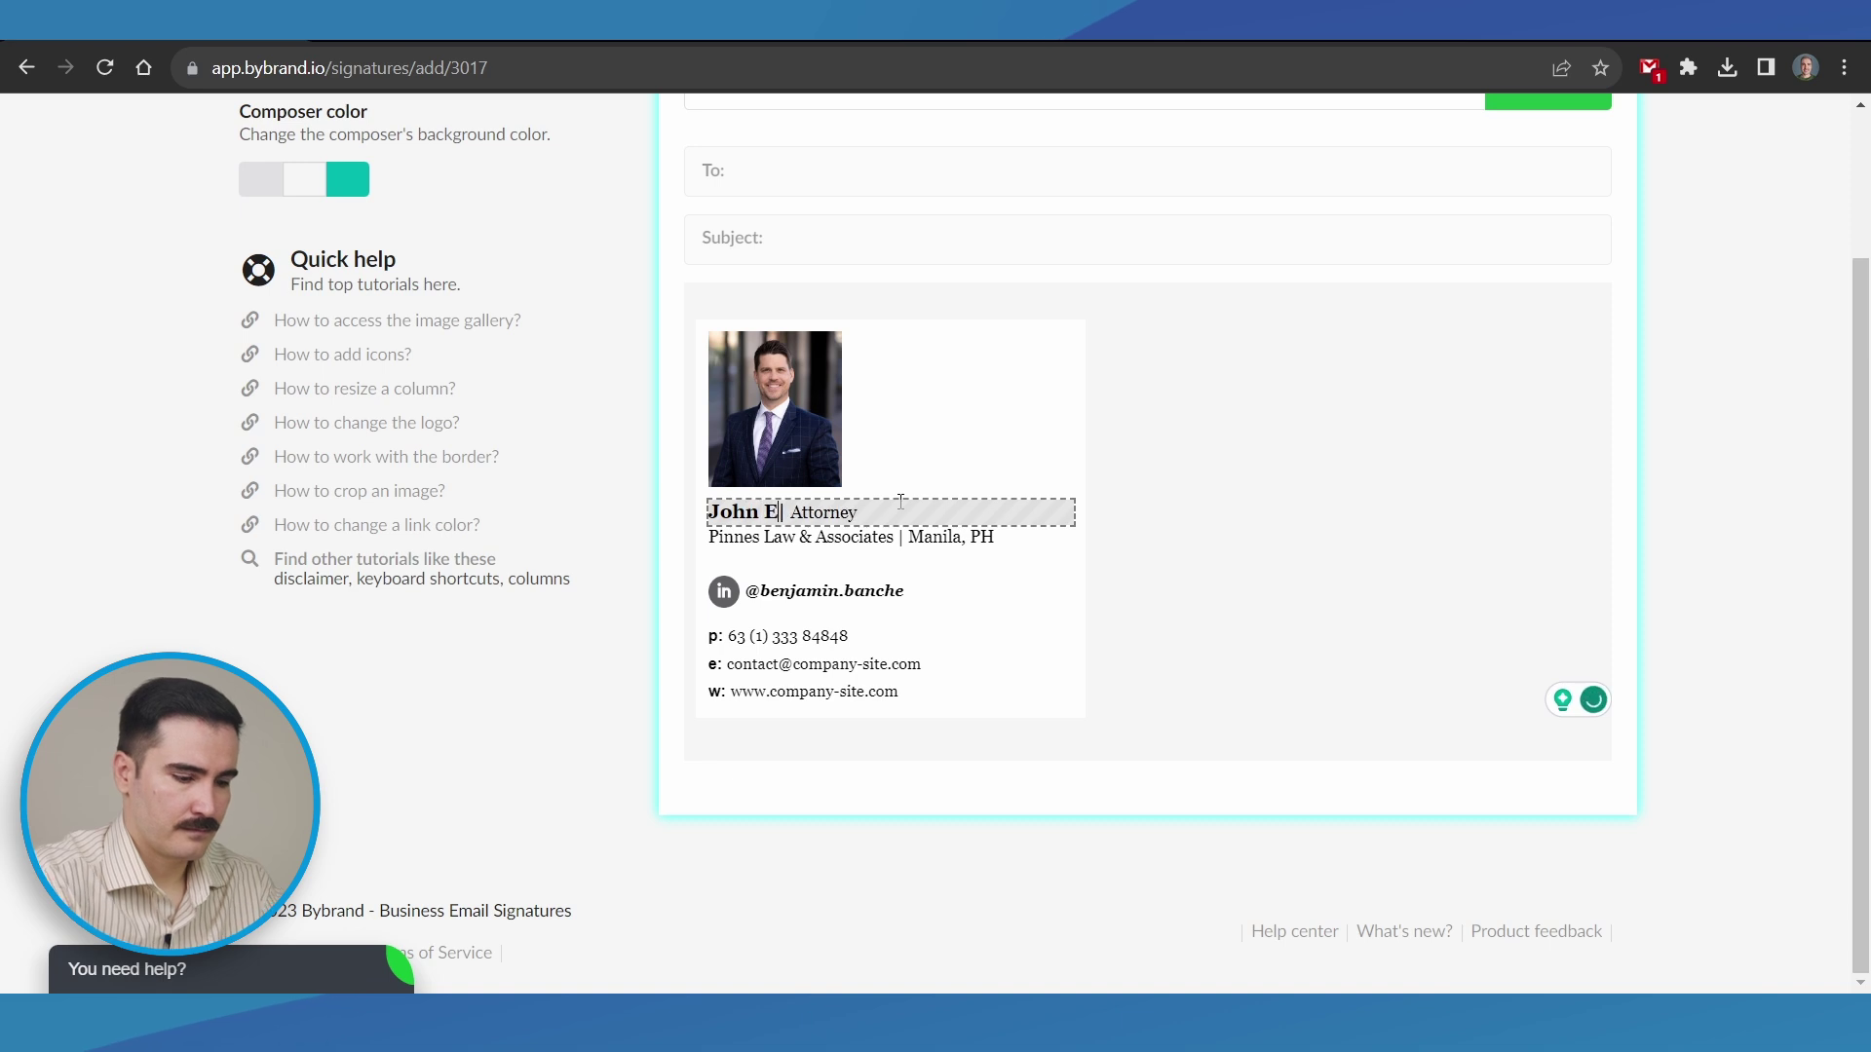
{"action": "left_click", "coordinate": [897, 537]}
{"action": "type", "text": "Erikson Lawfirm| Tustin, CA"}
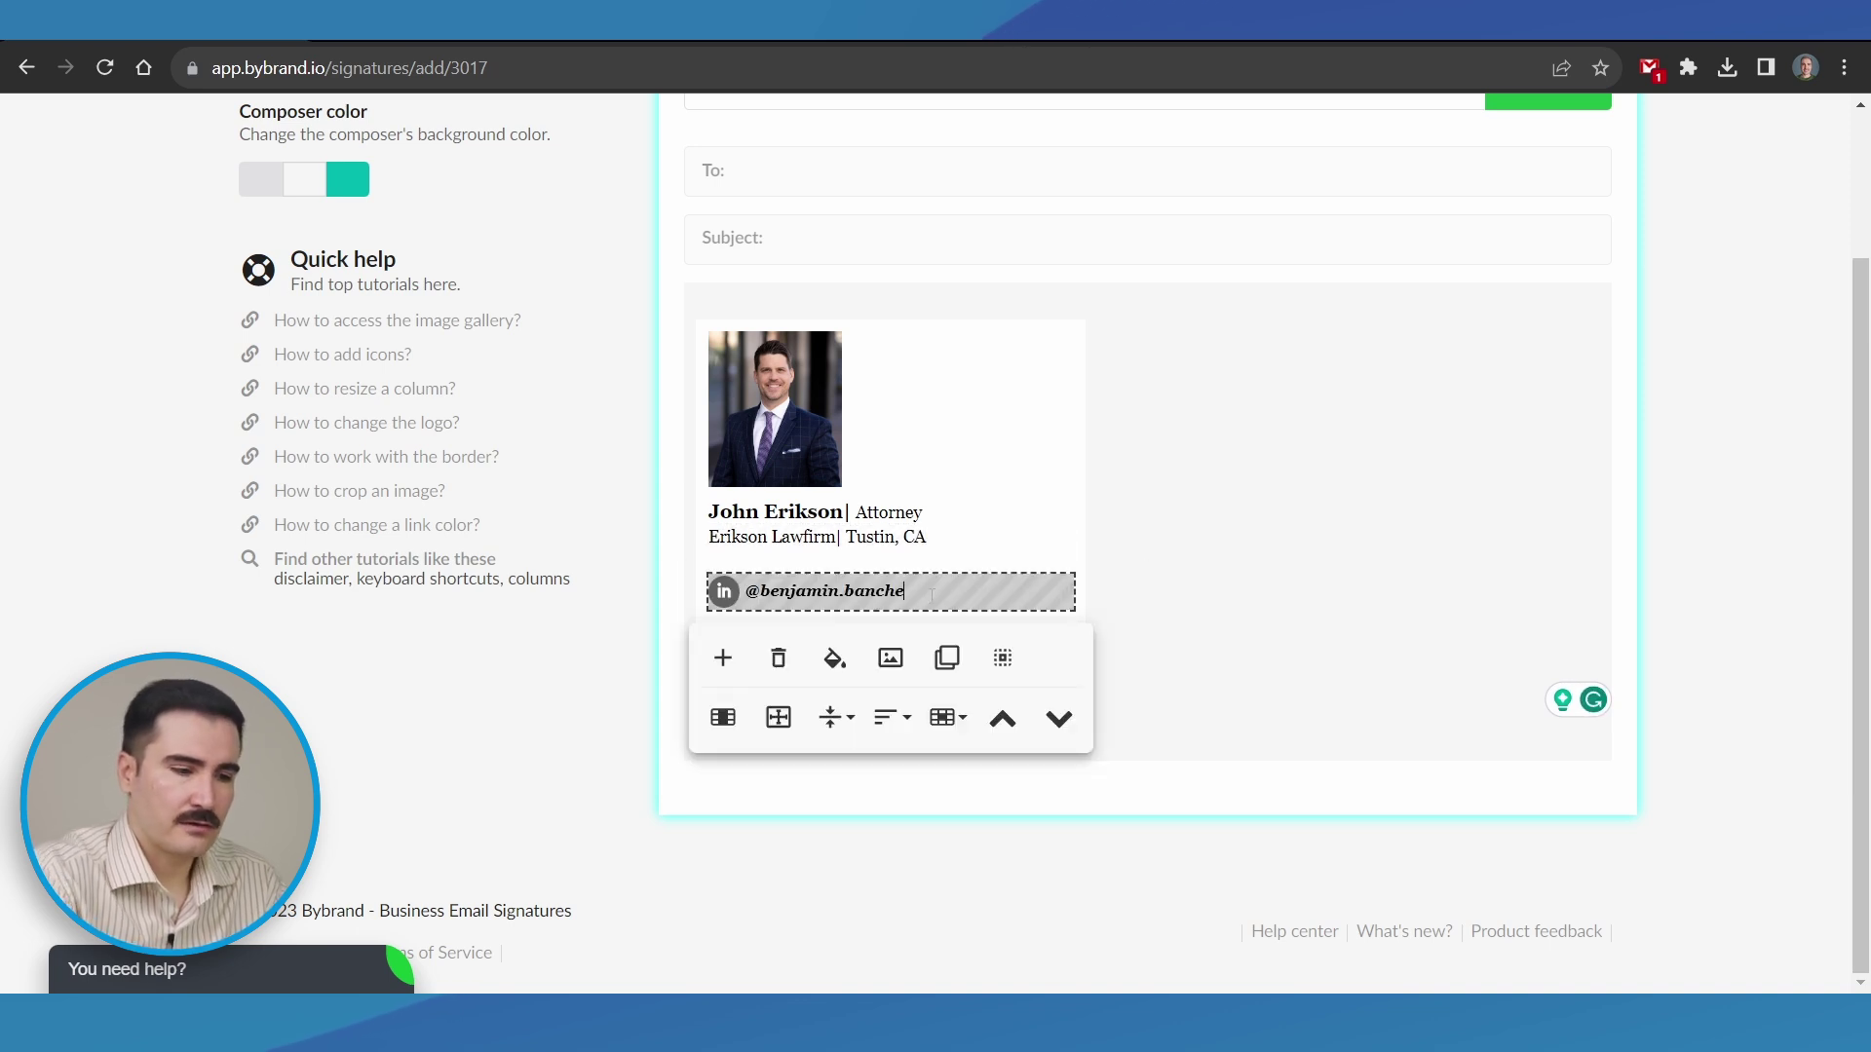
{"action": "key", "text": "BackSpace"}
{"action": "key", "text": "BackSpace"}
{"action": "key", "text": "BackSpace"}
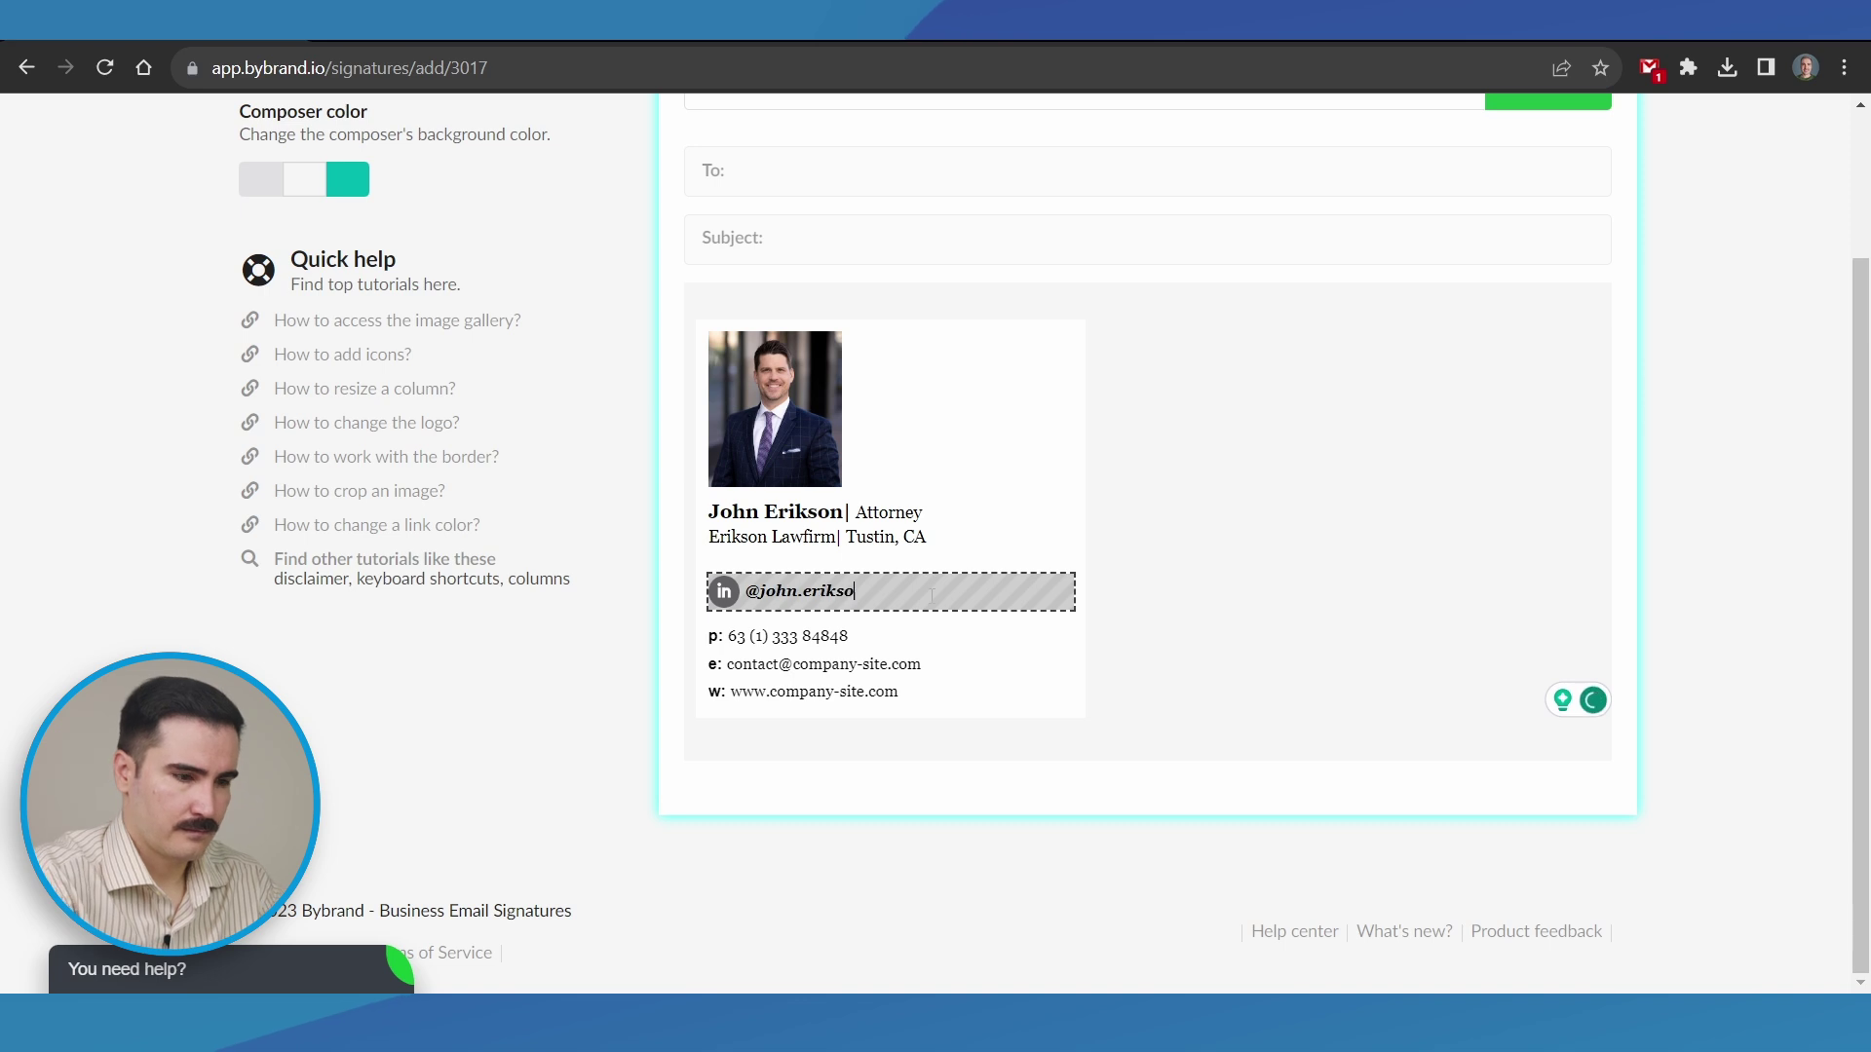
Insert a YouTube icon into the empty row above the LinkedIn handle.
{"action": "left_click", "coordinate": [721, 568]}
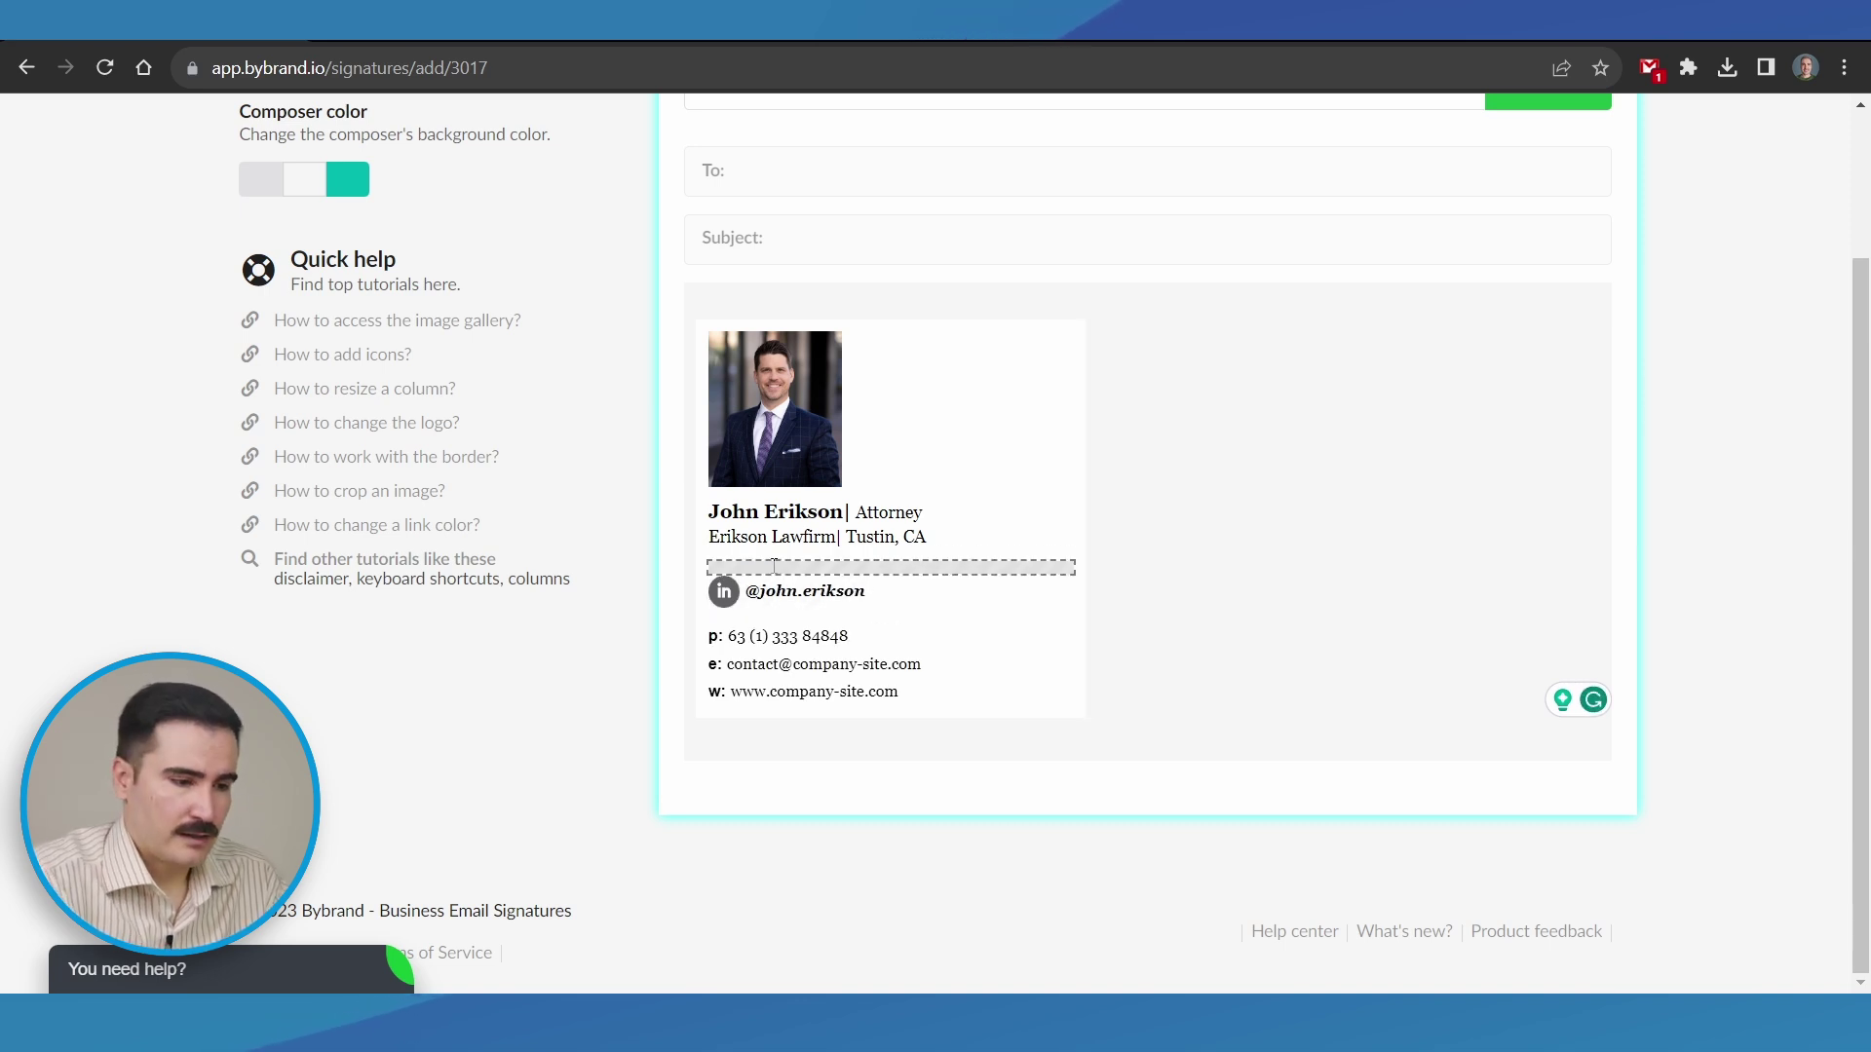
{"action": "left_click", "coordinate": [889, 568]}
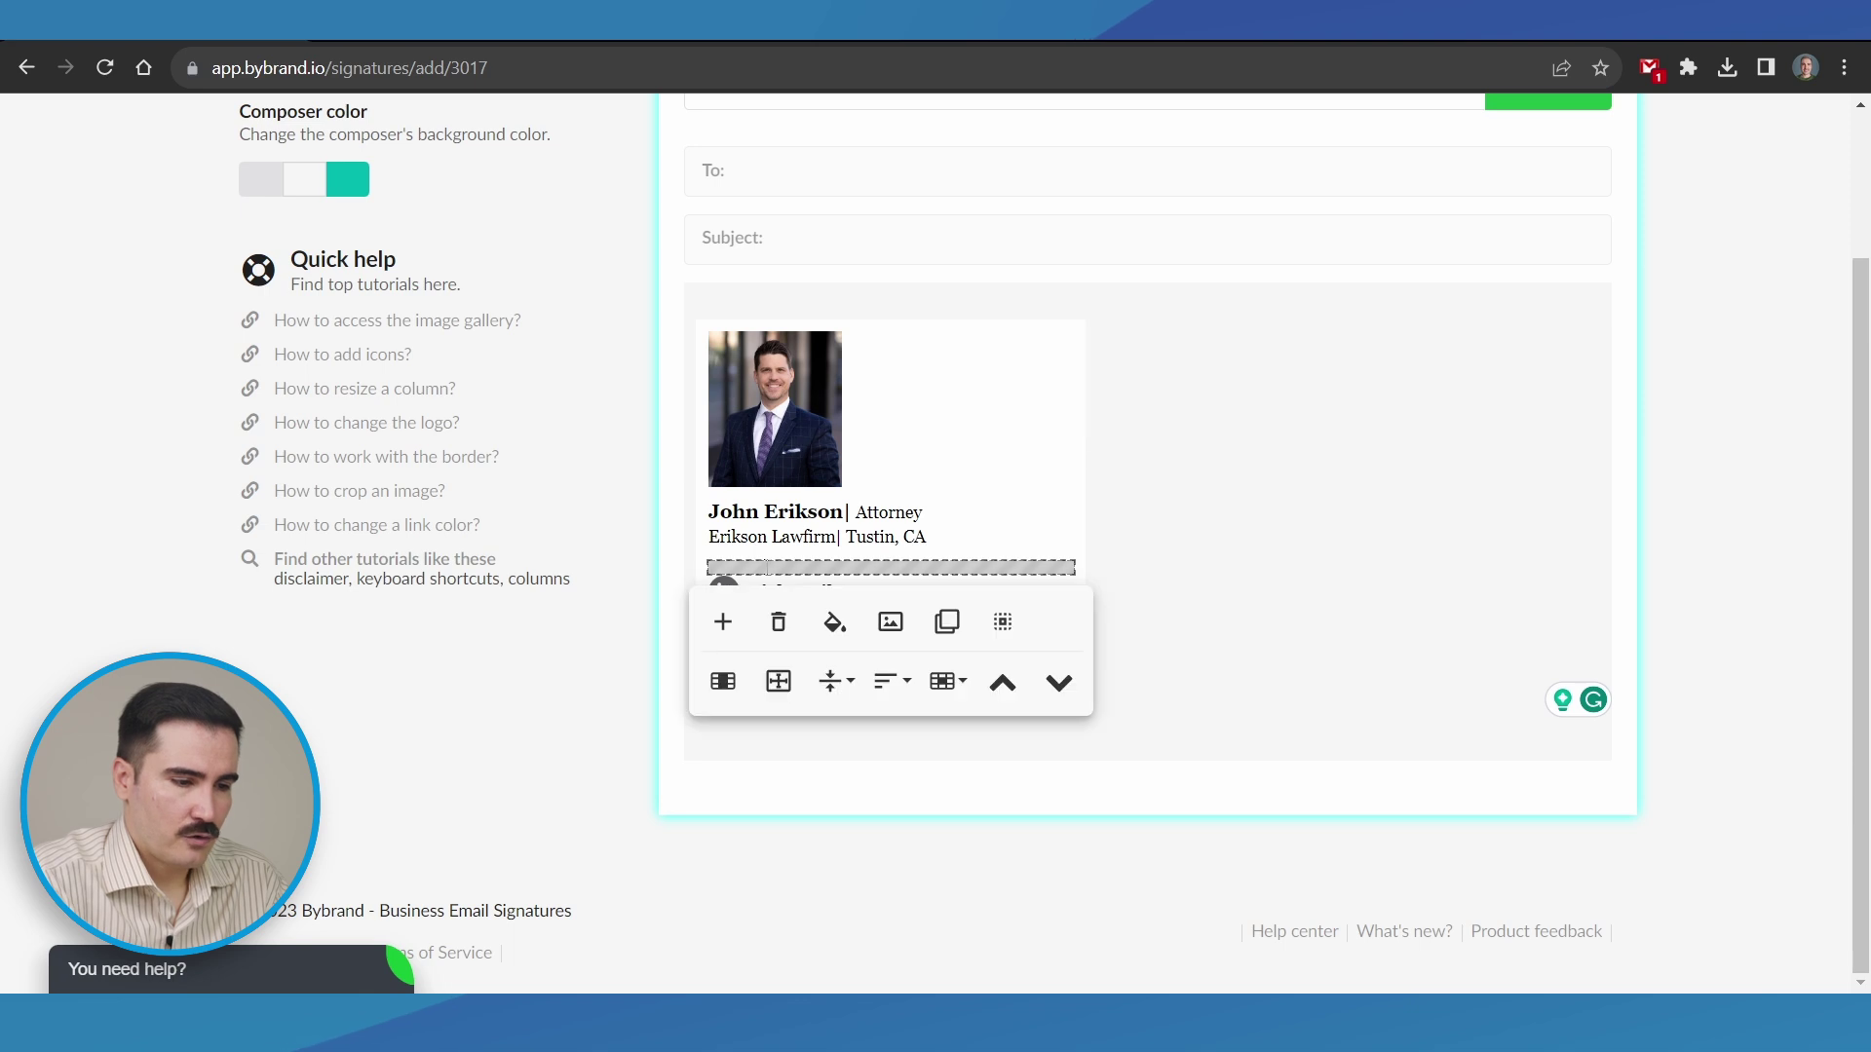
{"action": "left_click", "coordinate": [892, 624]}
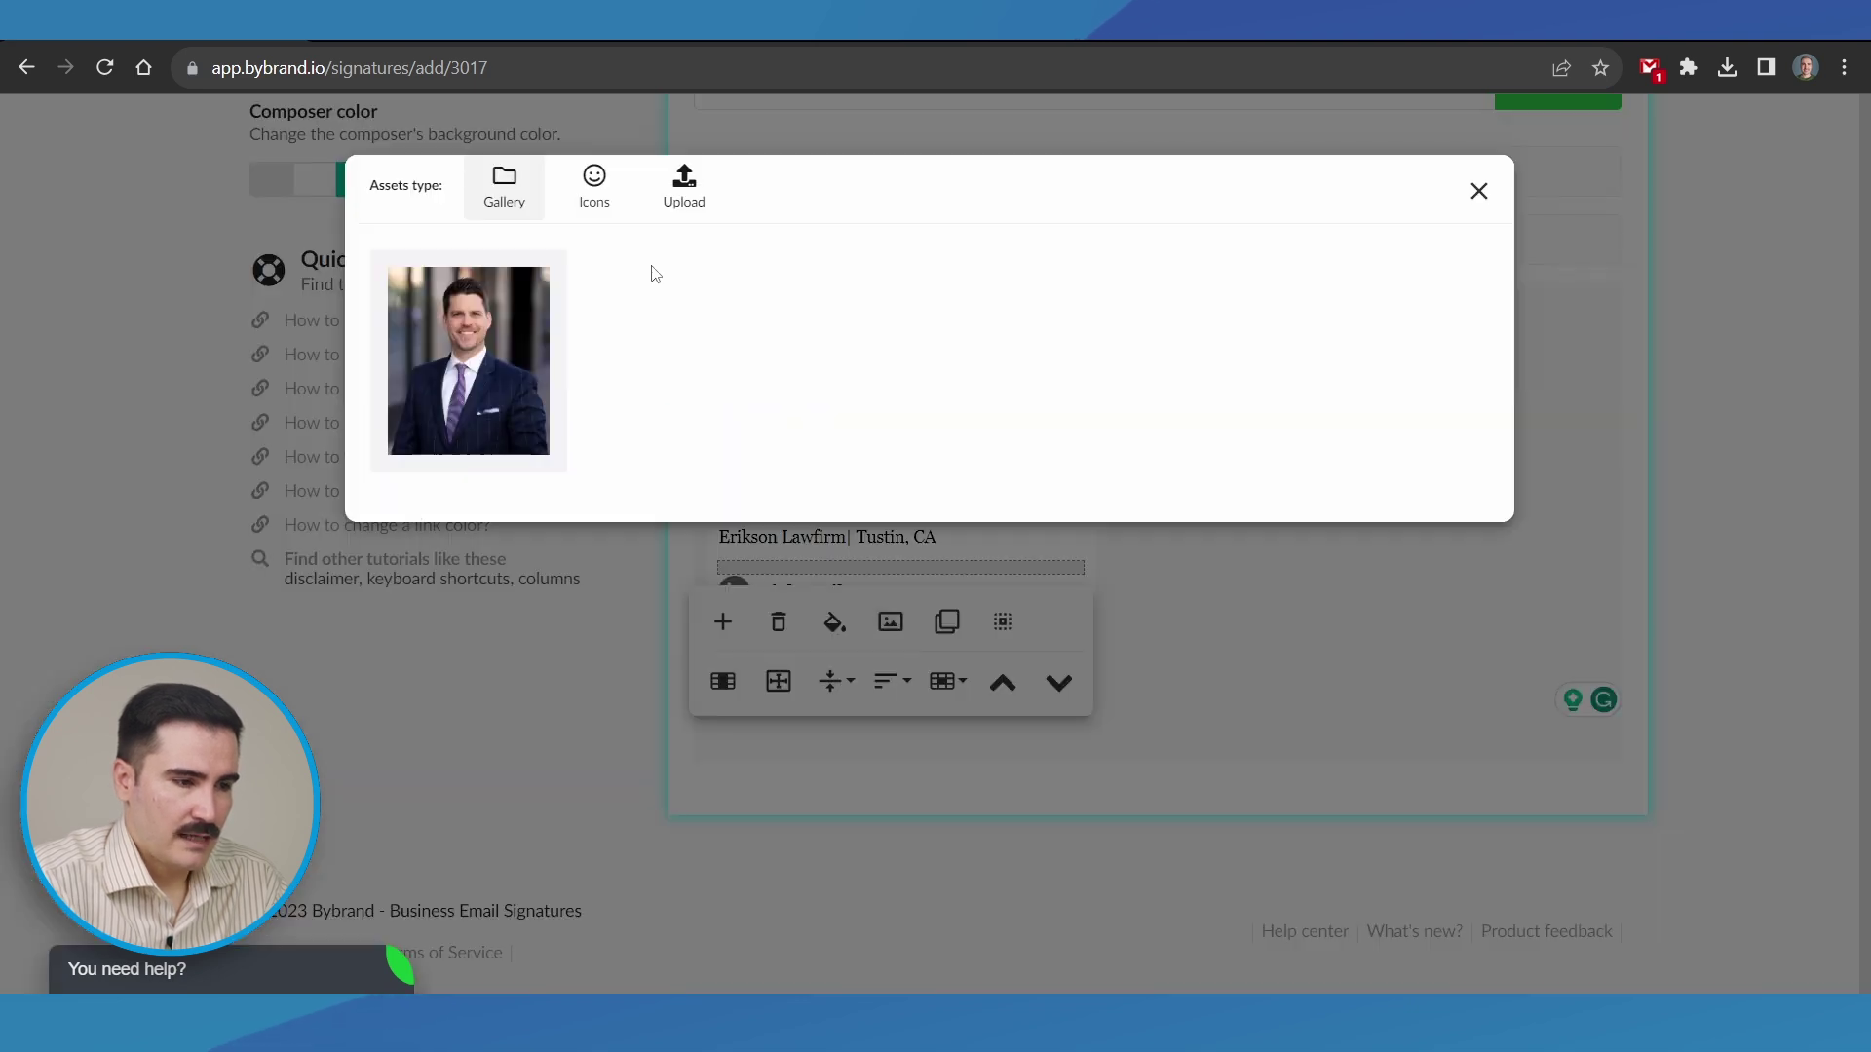
{"action": "left_click", "coordinate": [598, 208]}
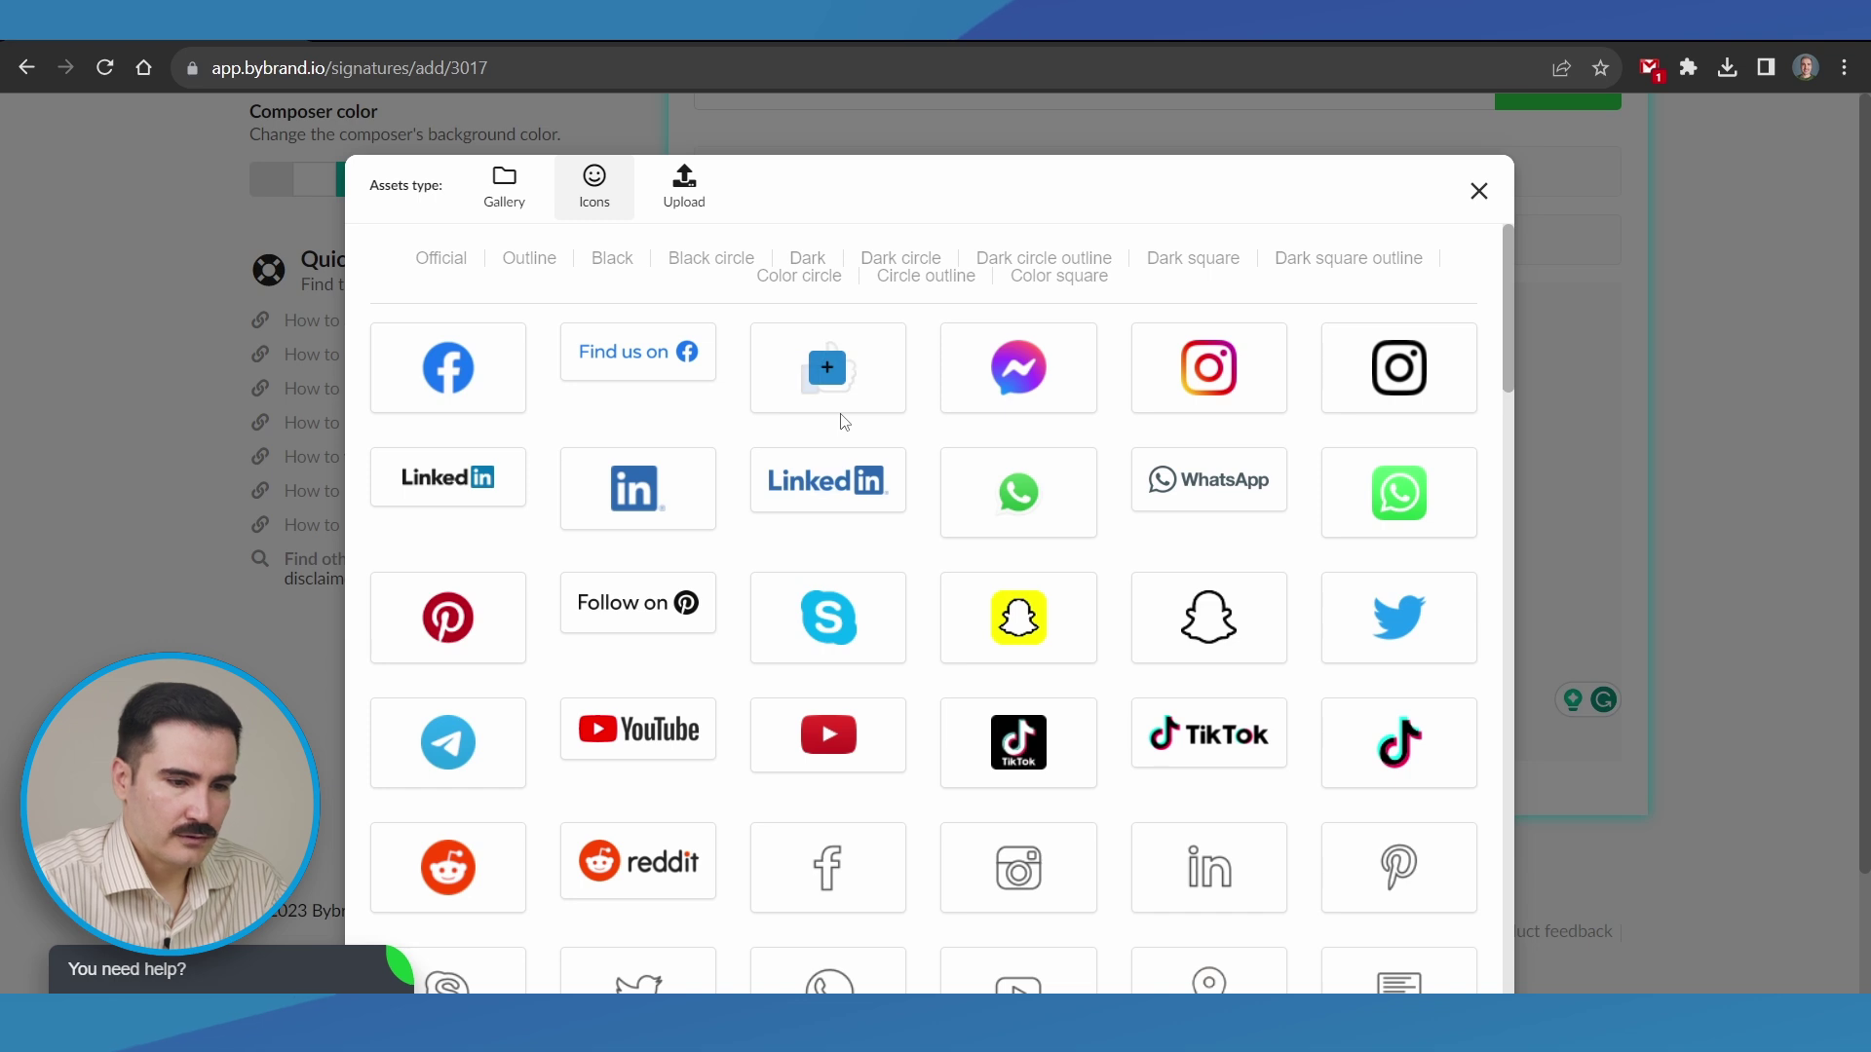
{"action": "scroll", "coordinate": [840, 421], "scroll_direction": "down", "scroll_amount": 5}
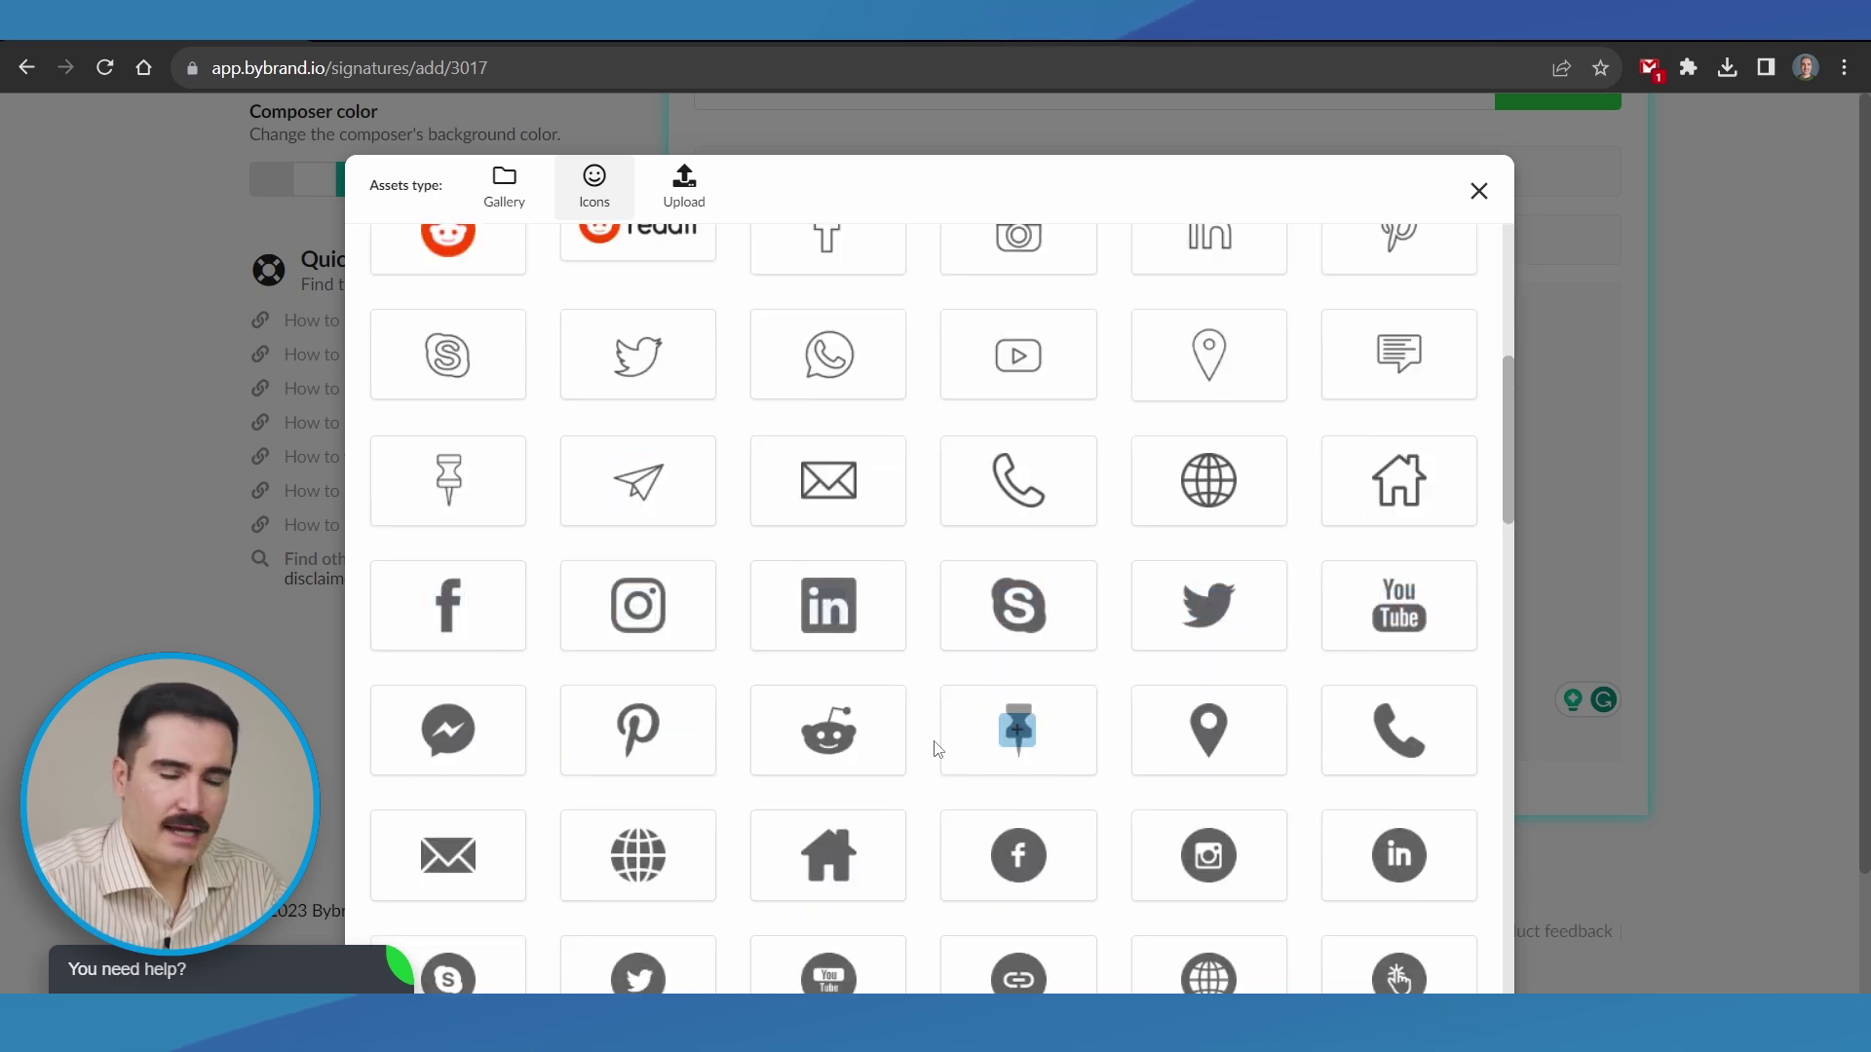
{"action": "left_click", "coordinate": [1412, 609]}
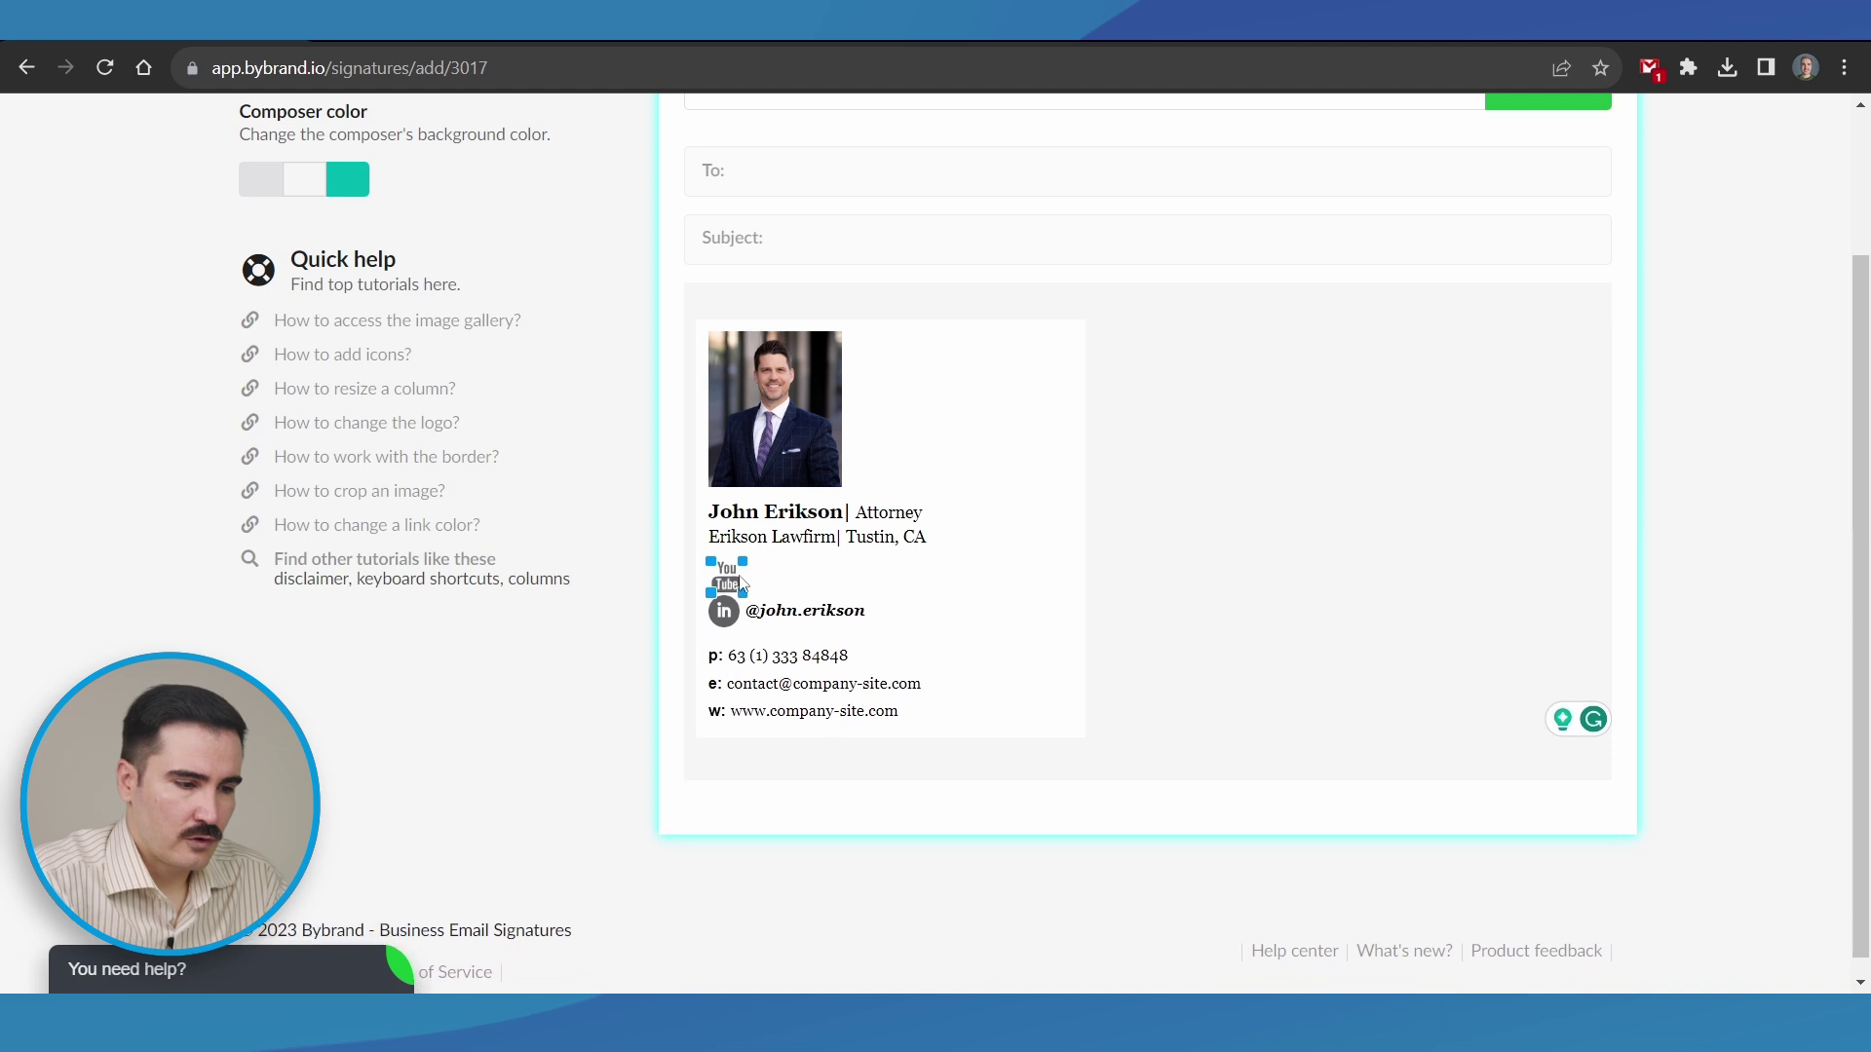
{"action": "left_click", "coordinate": [725, 582]}
{"action": "double_click", "coordinate": [788, 575]}
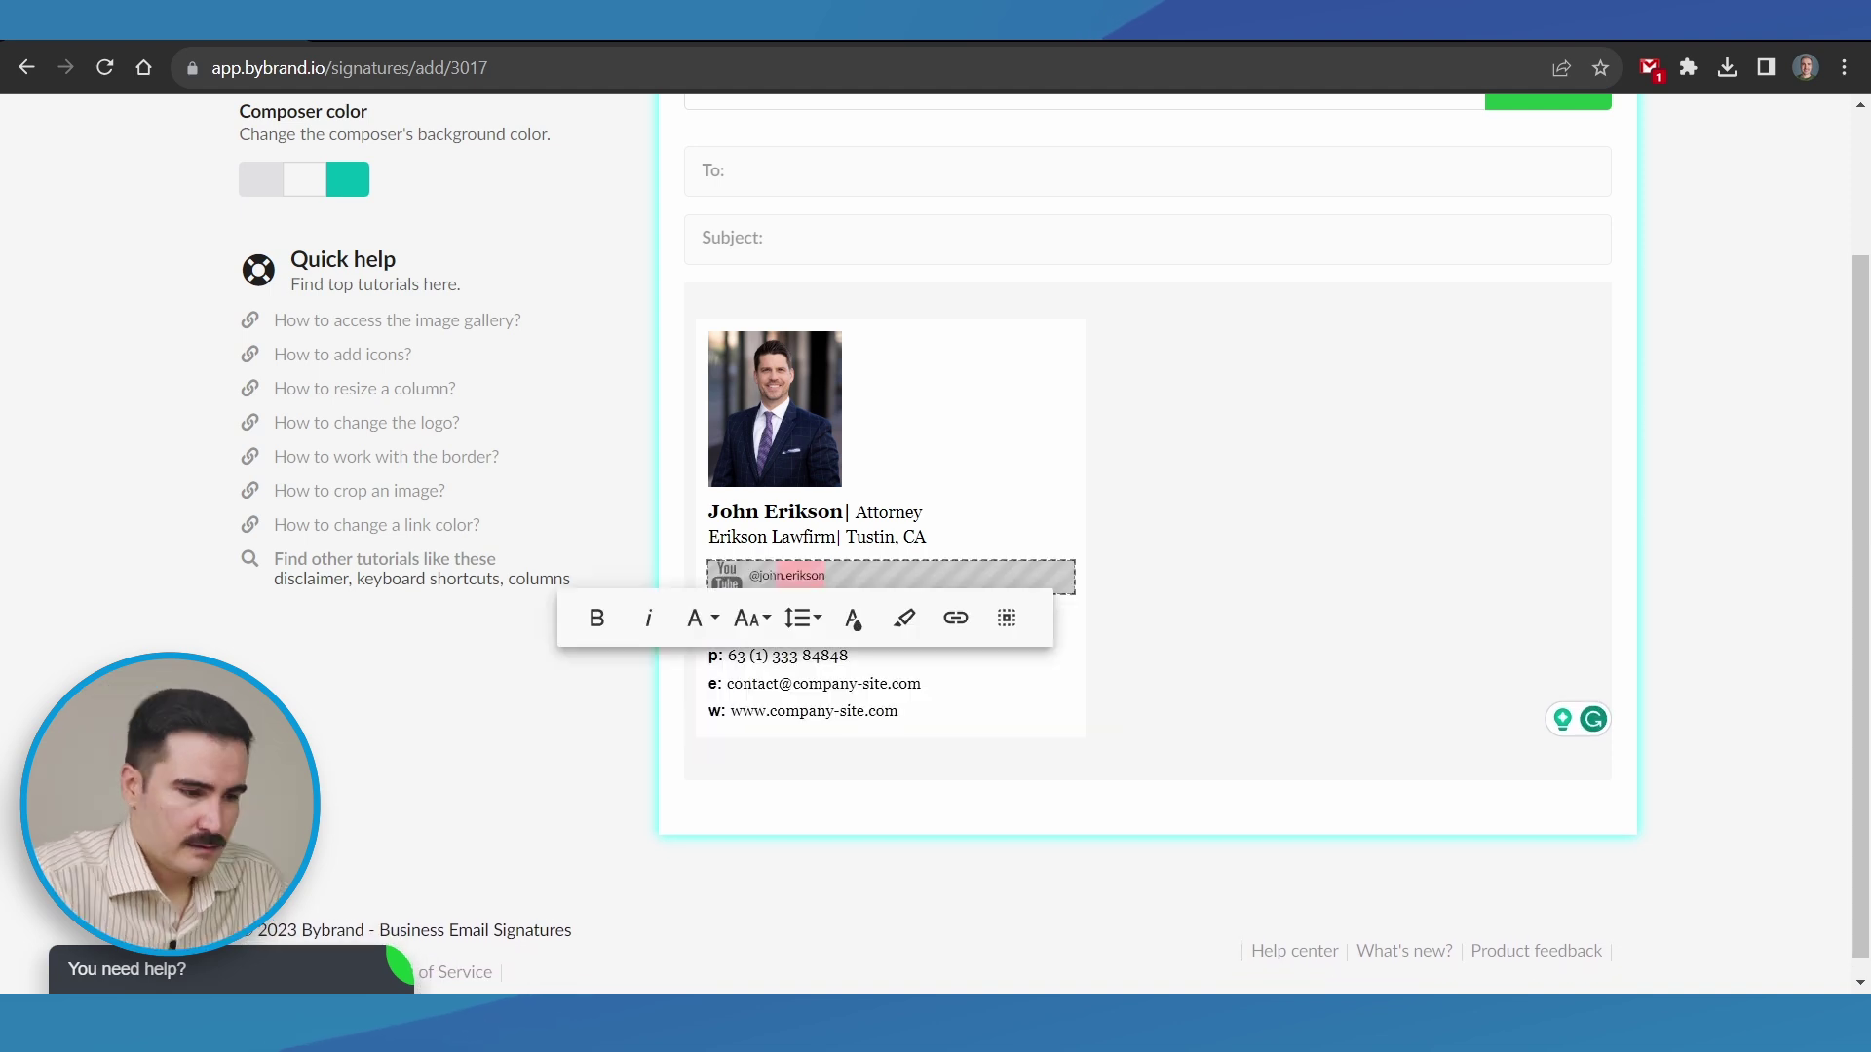
{"action": "left_click", "coordinate": [685, 619]}
{"action": "left_click", "coordinate": [703, 670]}
{"action": "left_click", "coordinate": [1193, 655]}
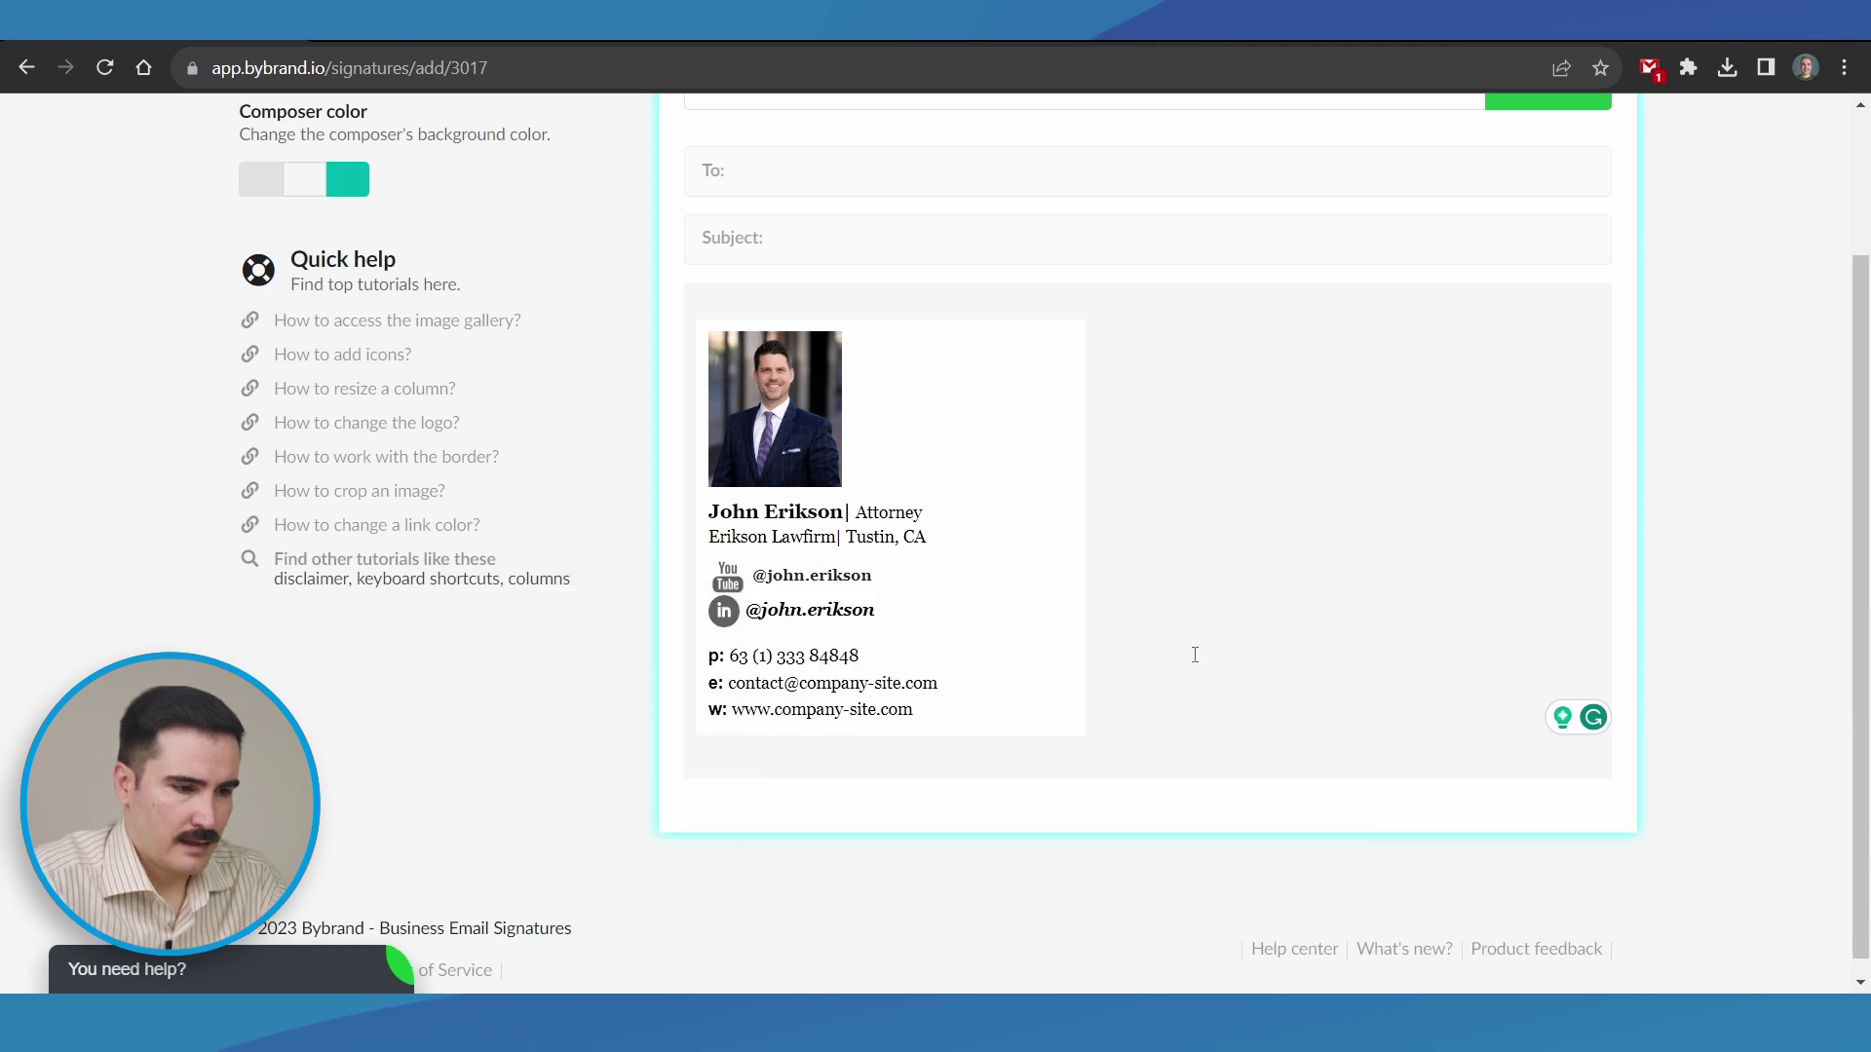
{"action": "left_click", "coordinate": [849, 657]}
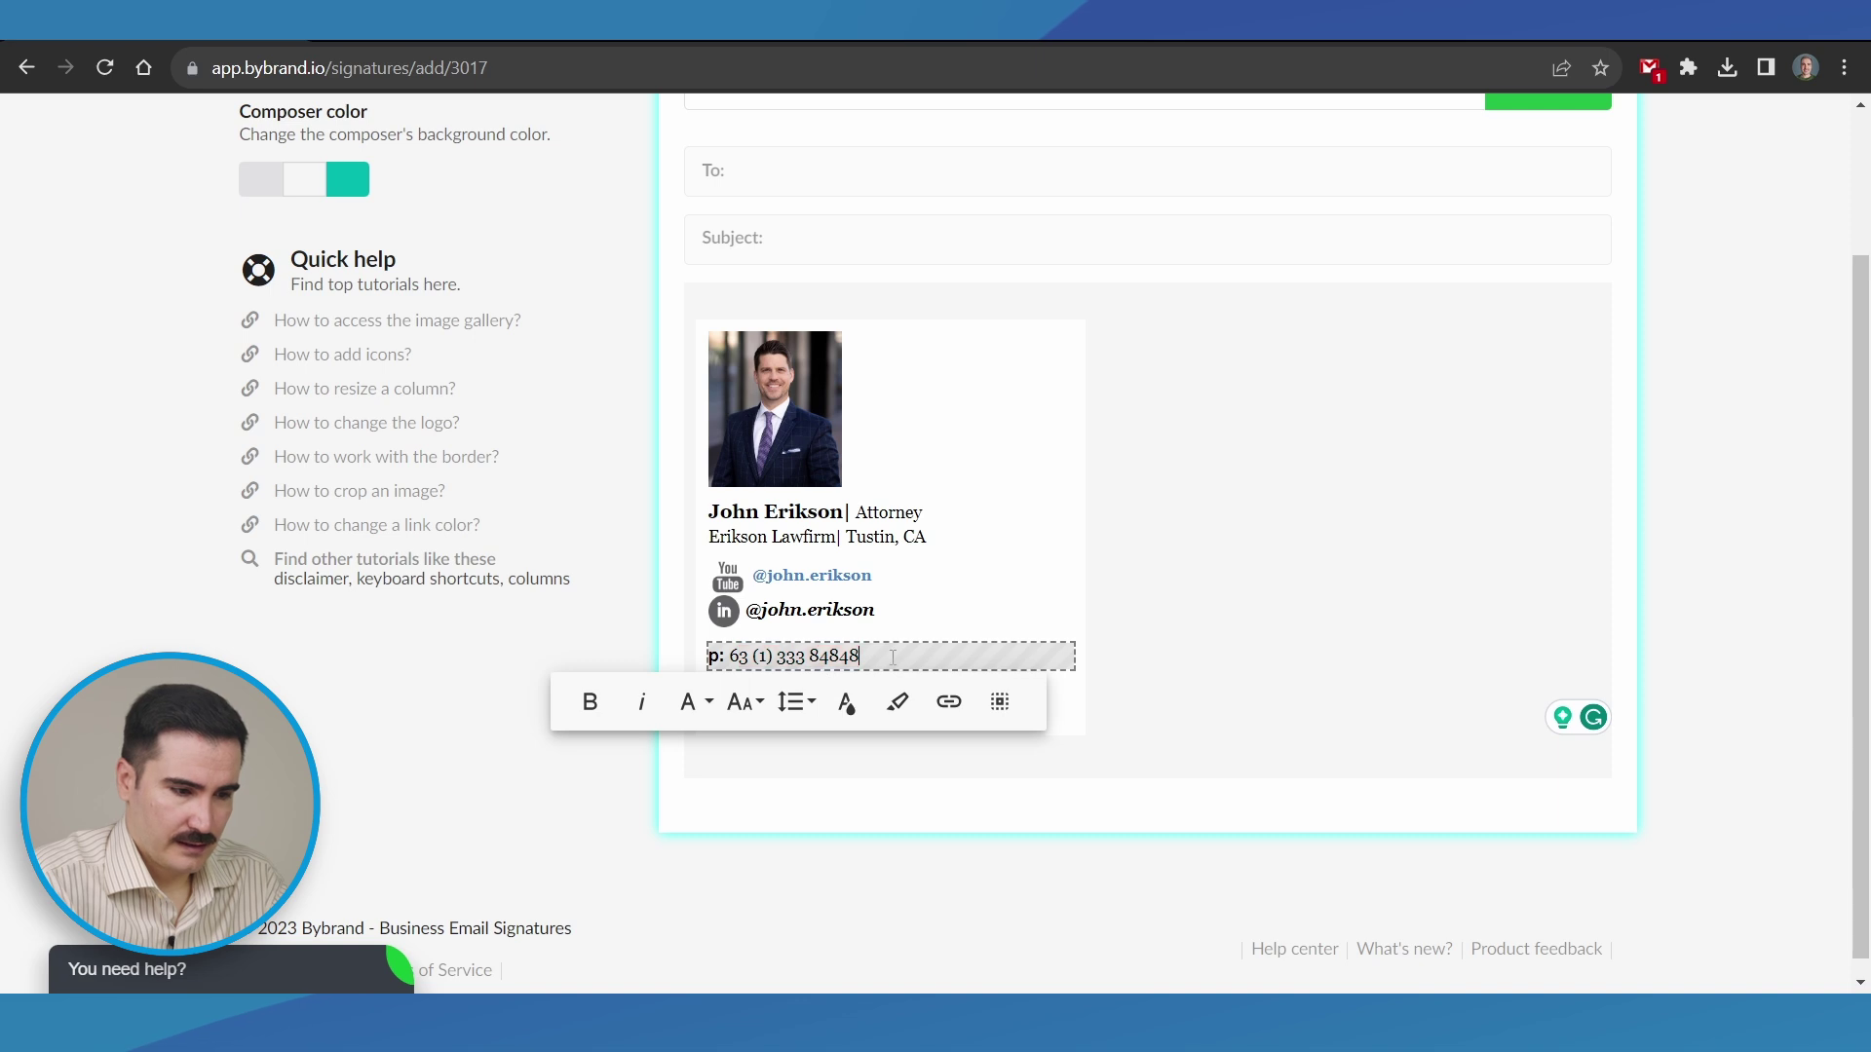
{"action": "left_click", "coordinate": [940, 683]}
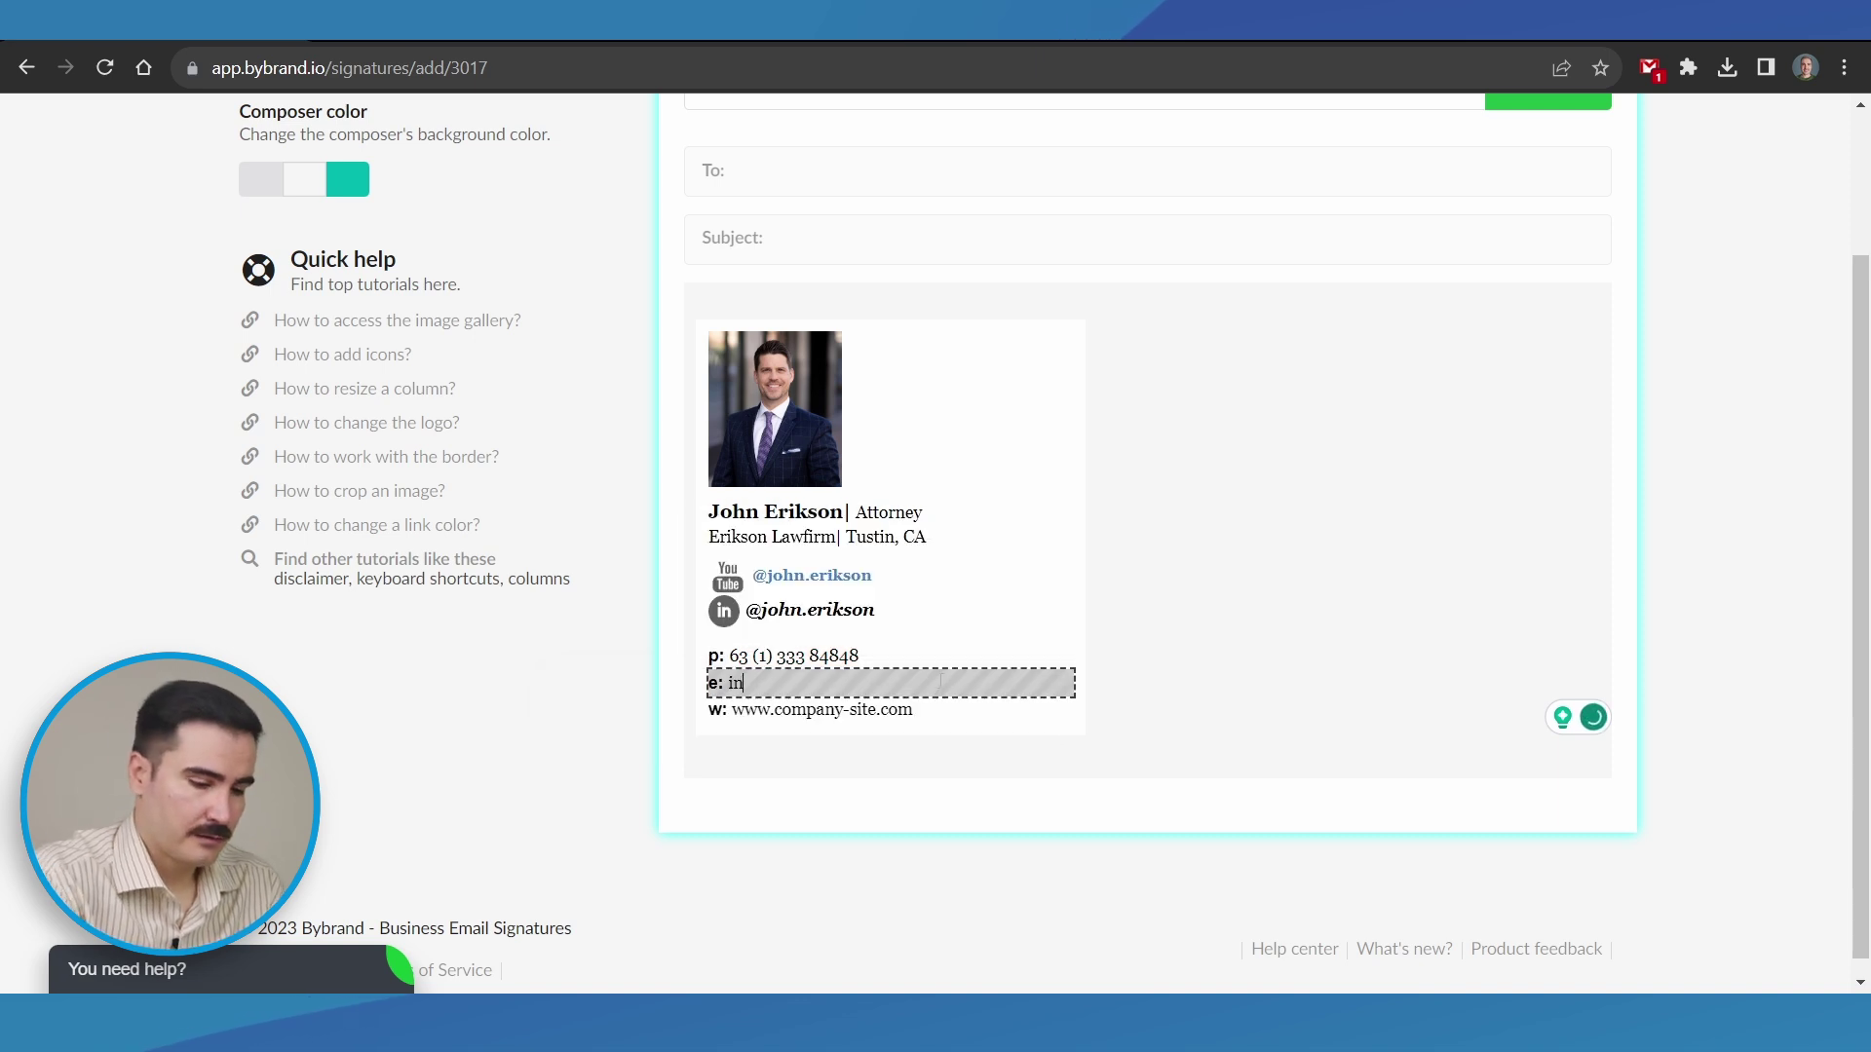
{"action": "left_click", "coordinate": [890, 709]}
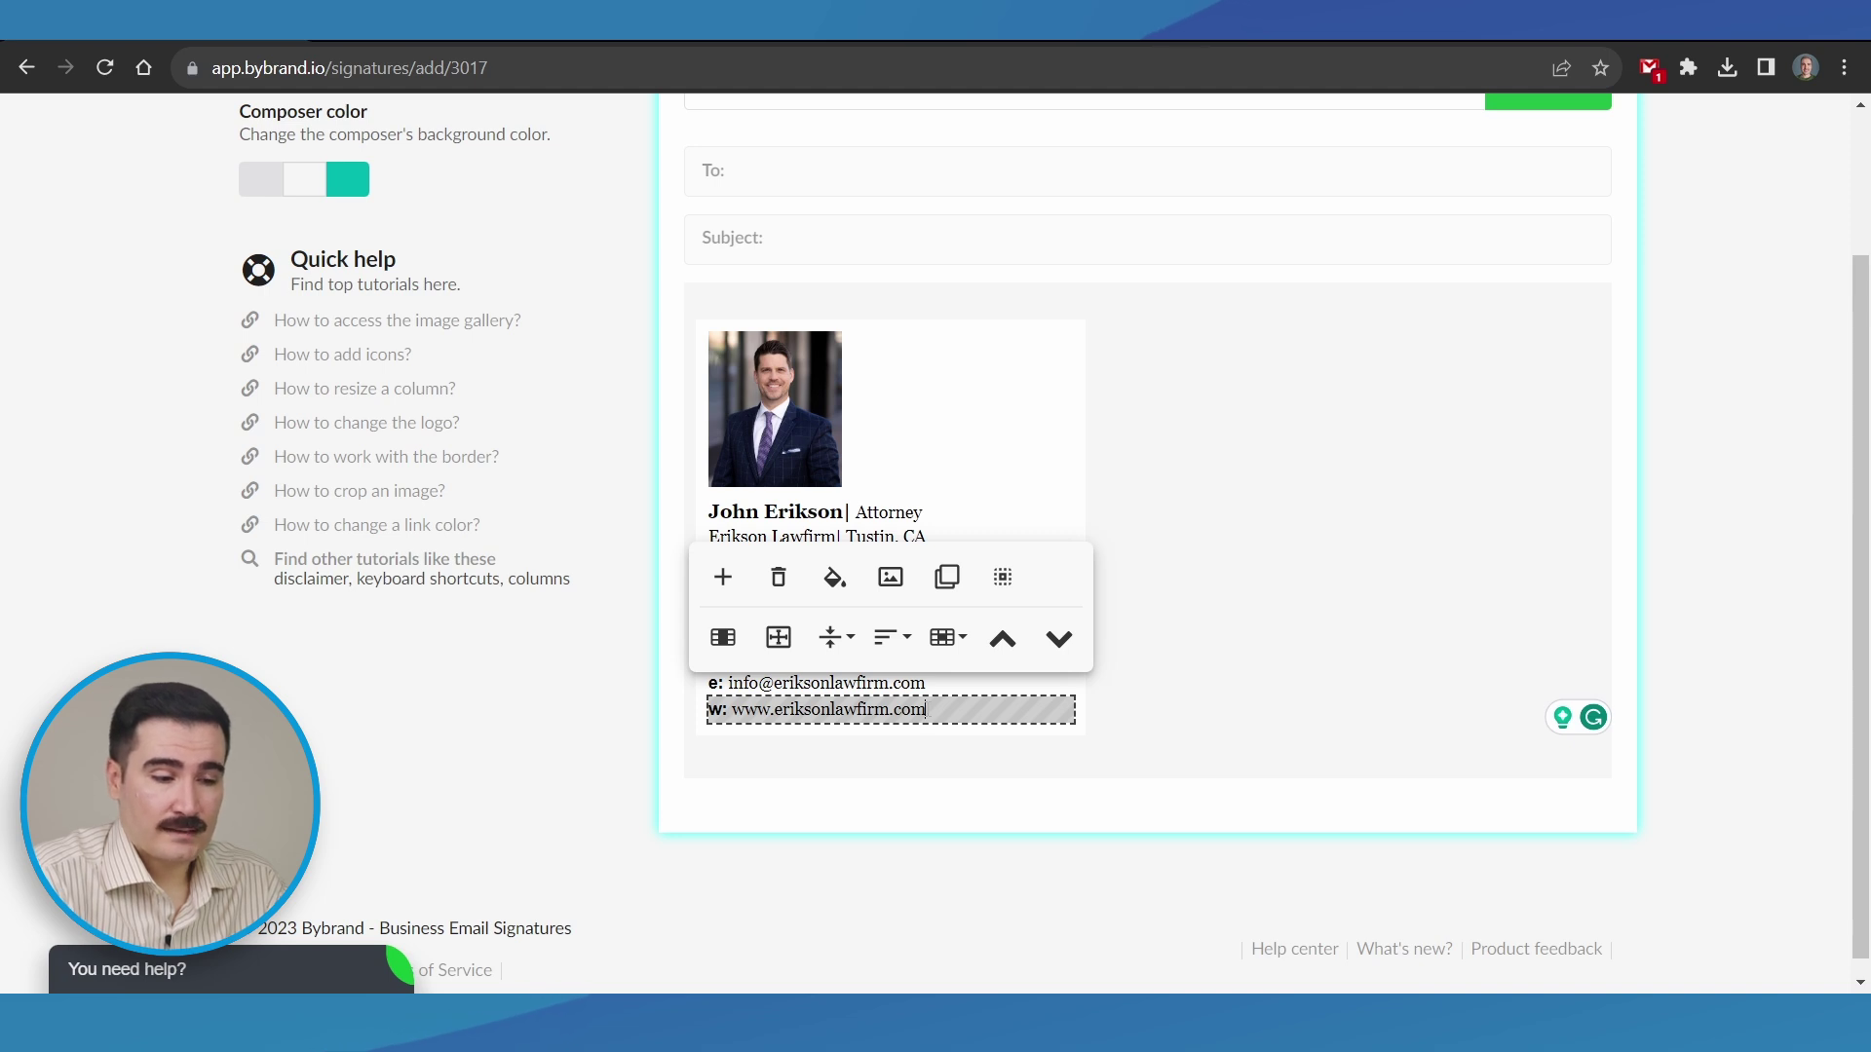
{"action": "double_click", "coordinate": [829, 709]}
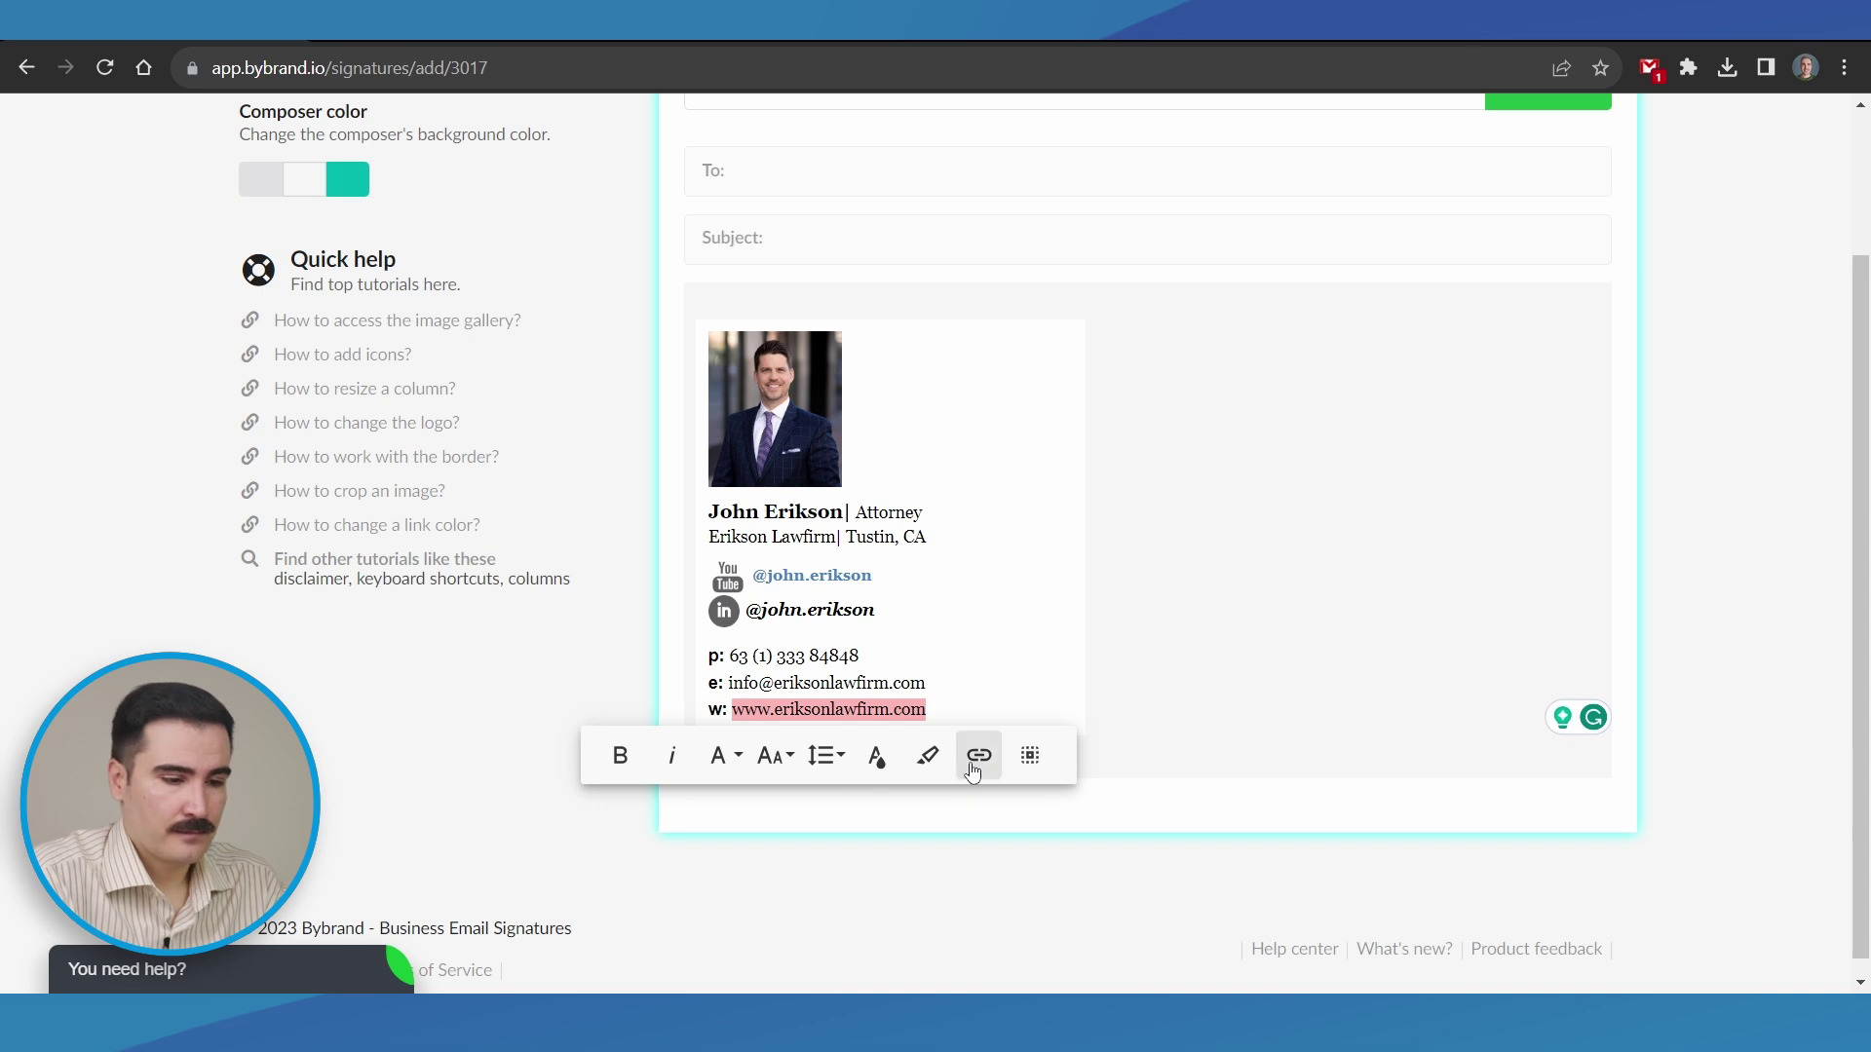
{"action": "left_click", "coordinate": [978, 755]}
{"action": "left_click", "coordinate": [932, 482]}
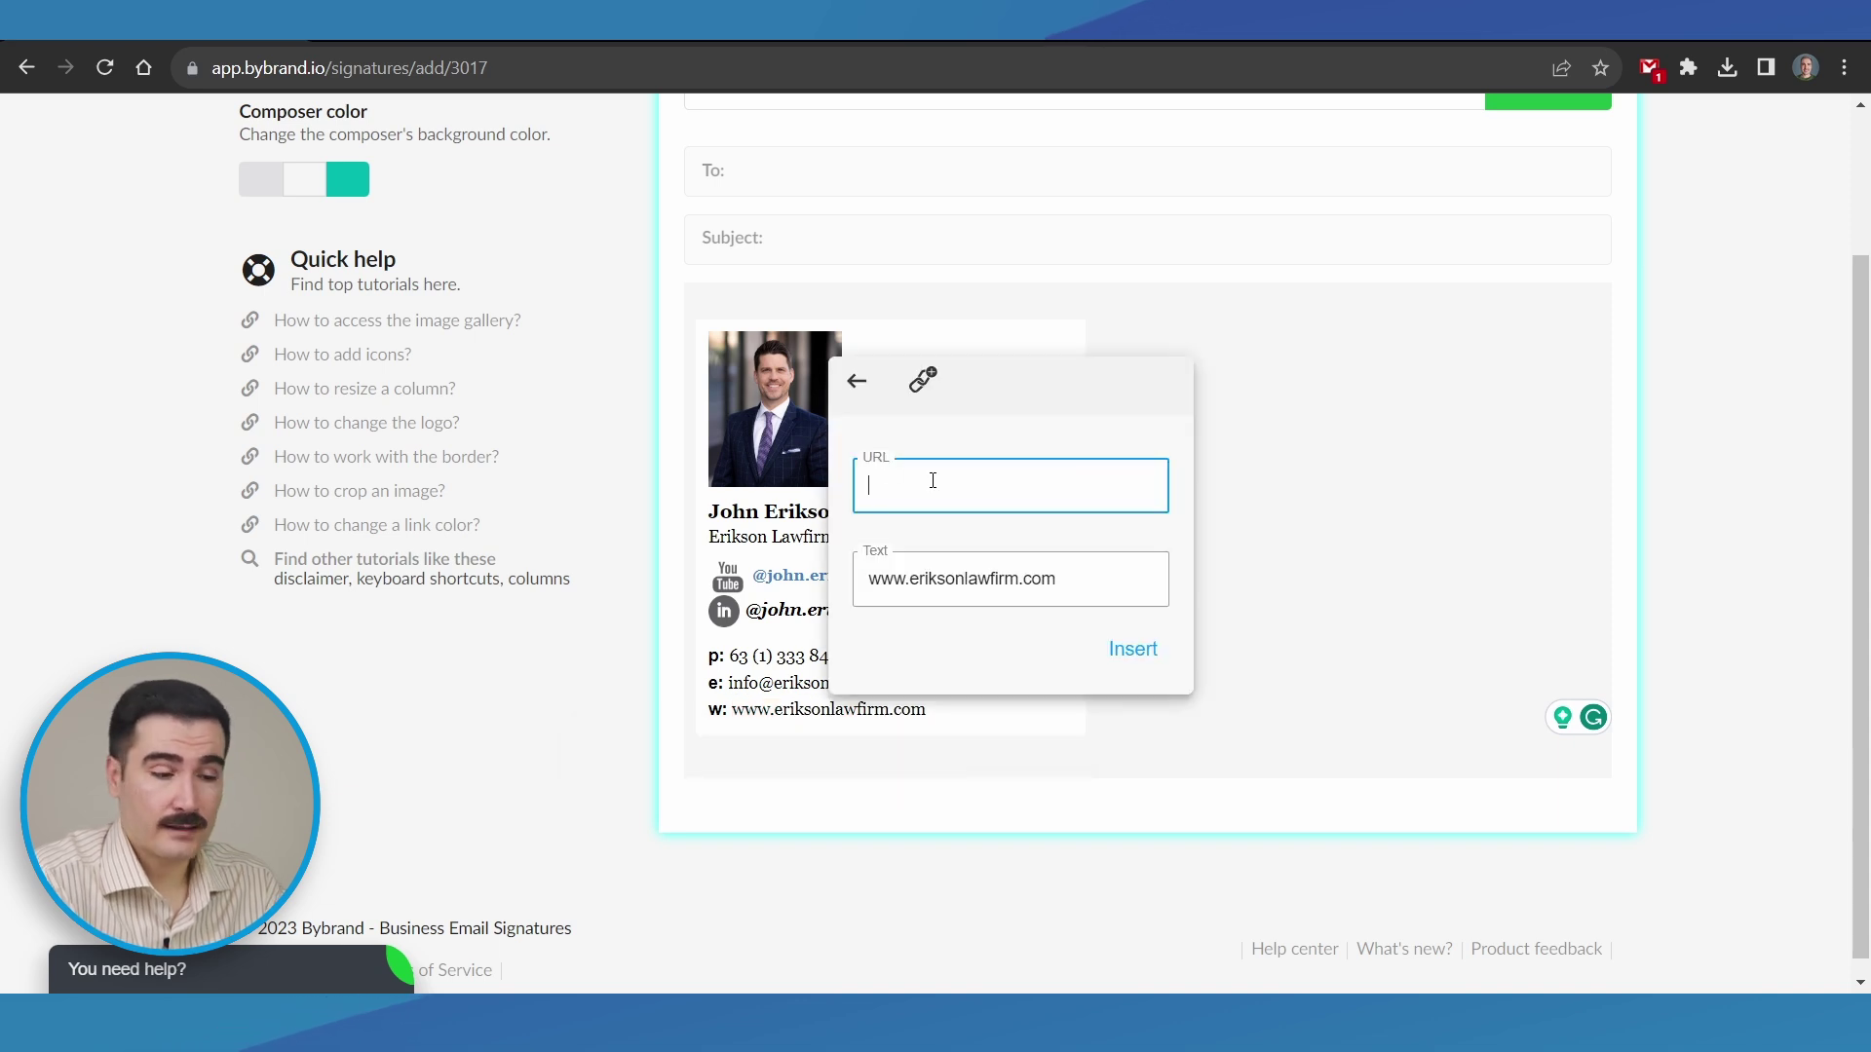
{"action": "type", "text": "www.eriksonlawfirm.com"}
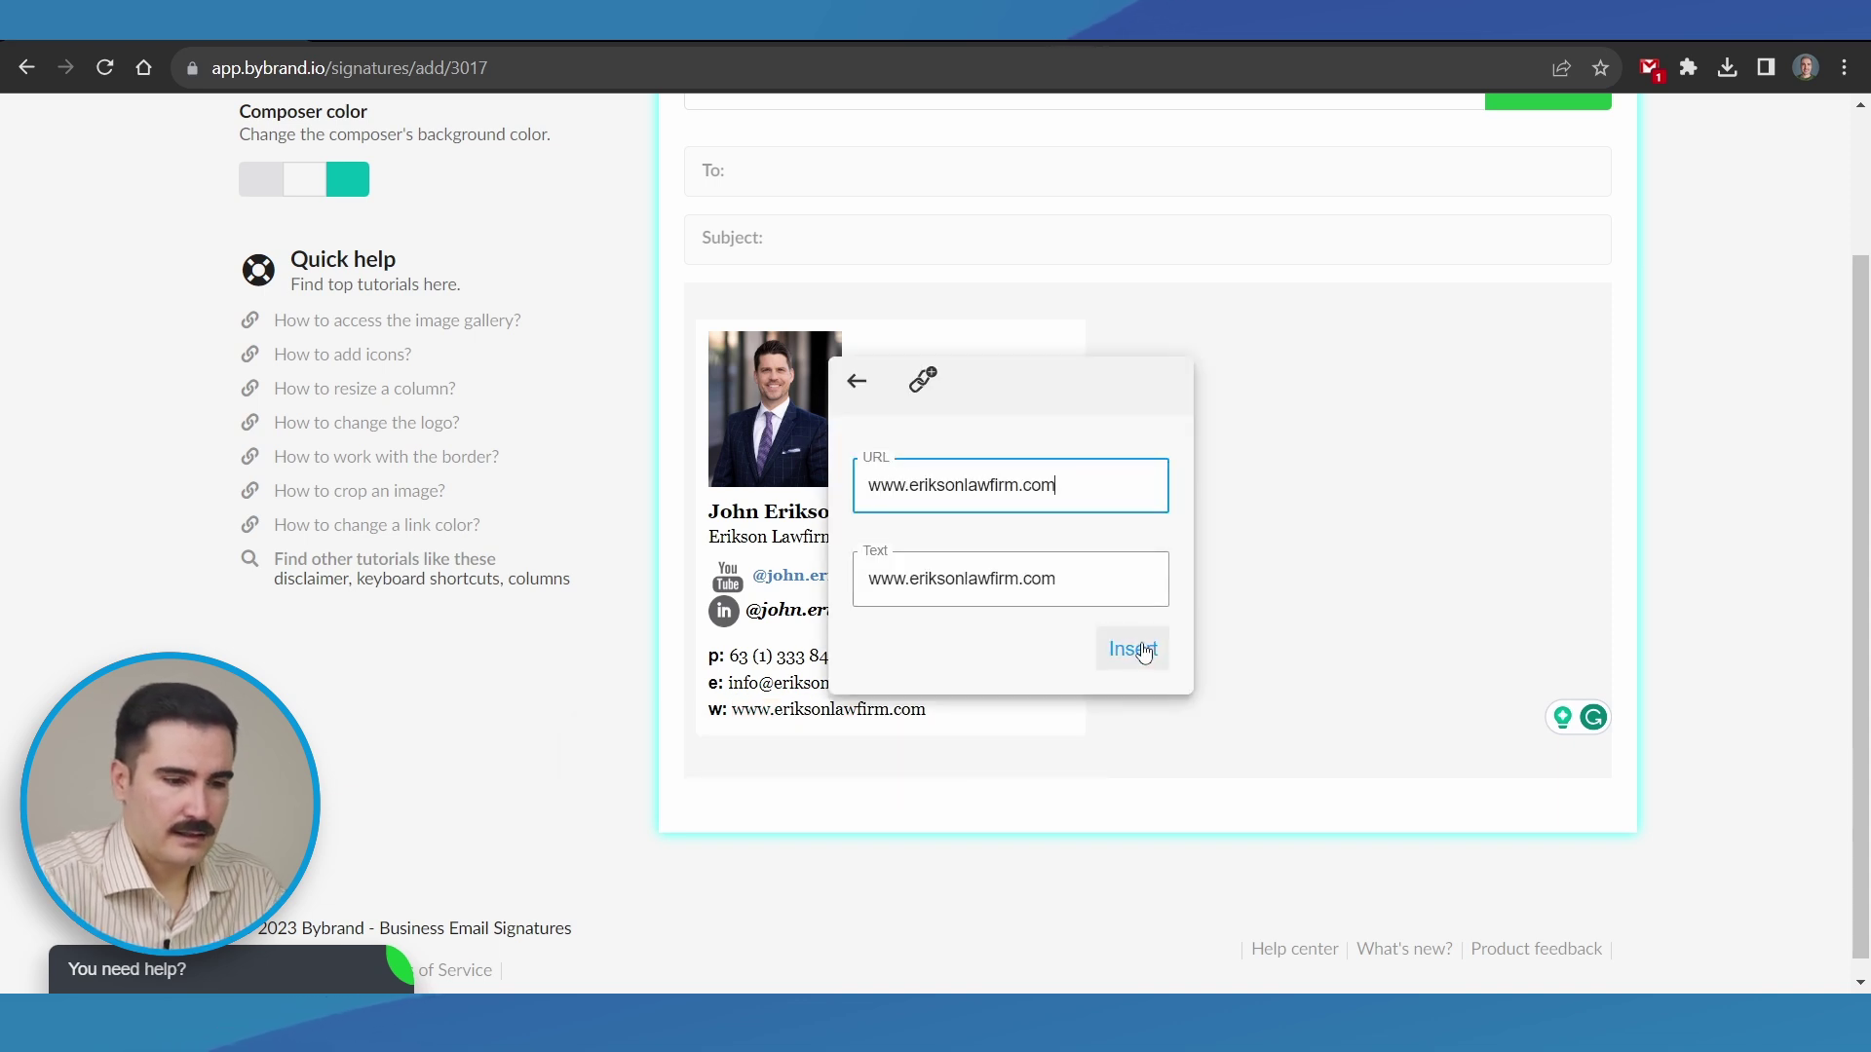
{"action": "left_click", "coordinate": [1133, 648]}
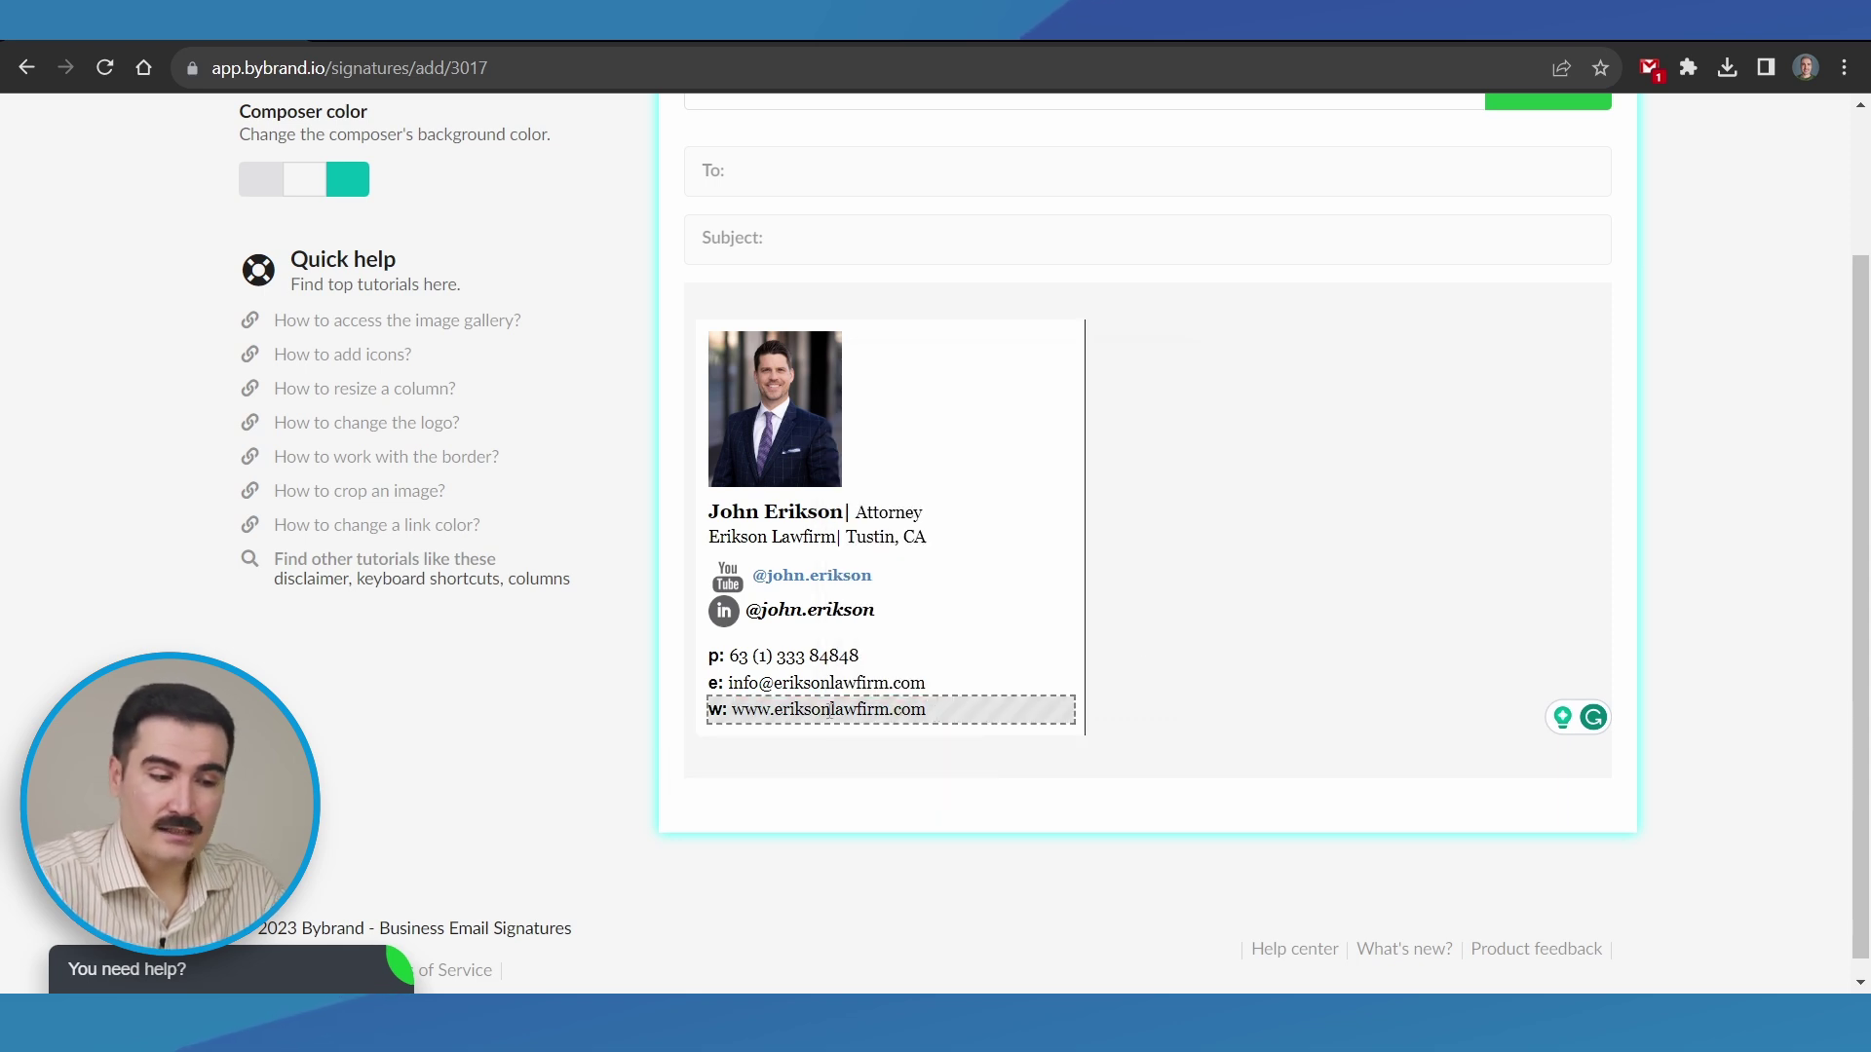
{"action": "left_click", "coordinate": [942, 728]}
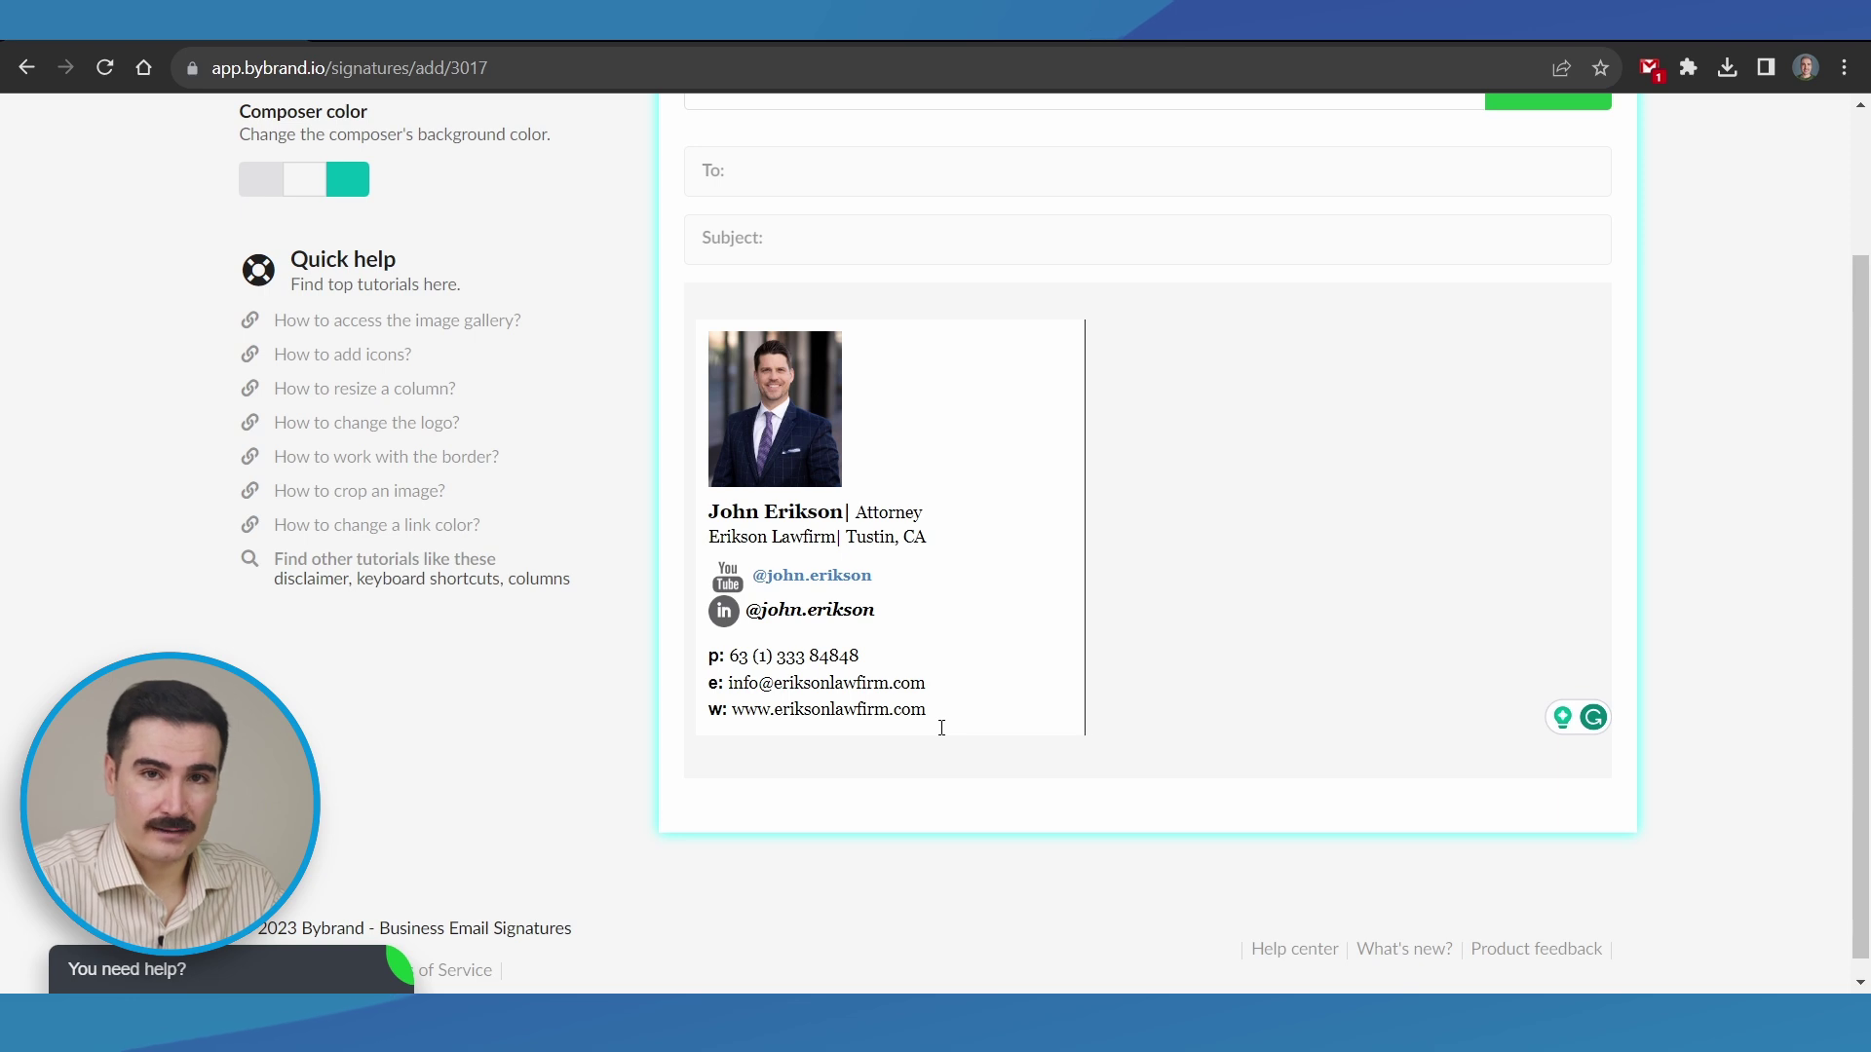
{"action": "scroll", "coordinate": [941, 729], "scroll_direction": "up", "scroll_amount": 3}
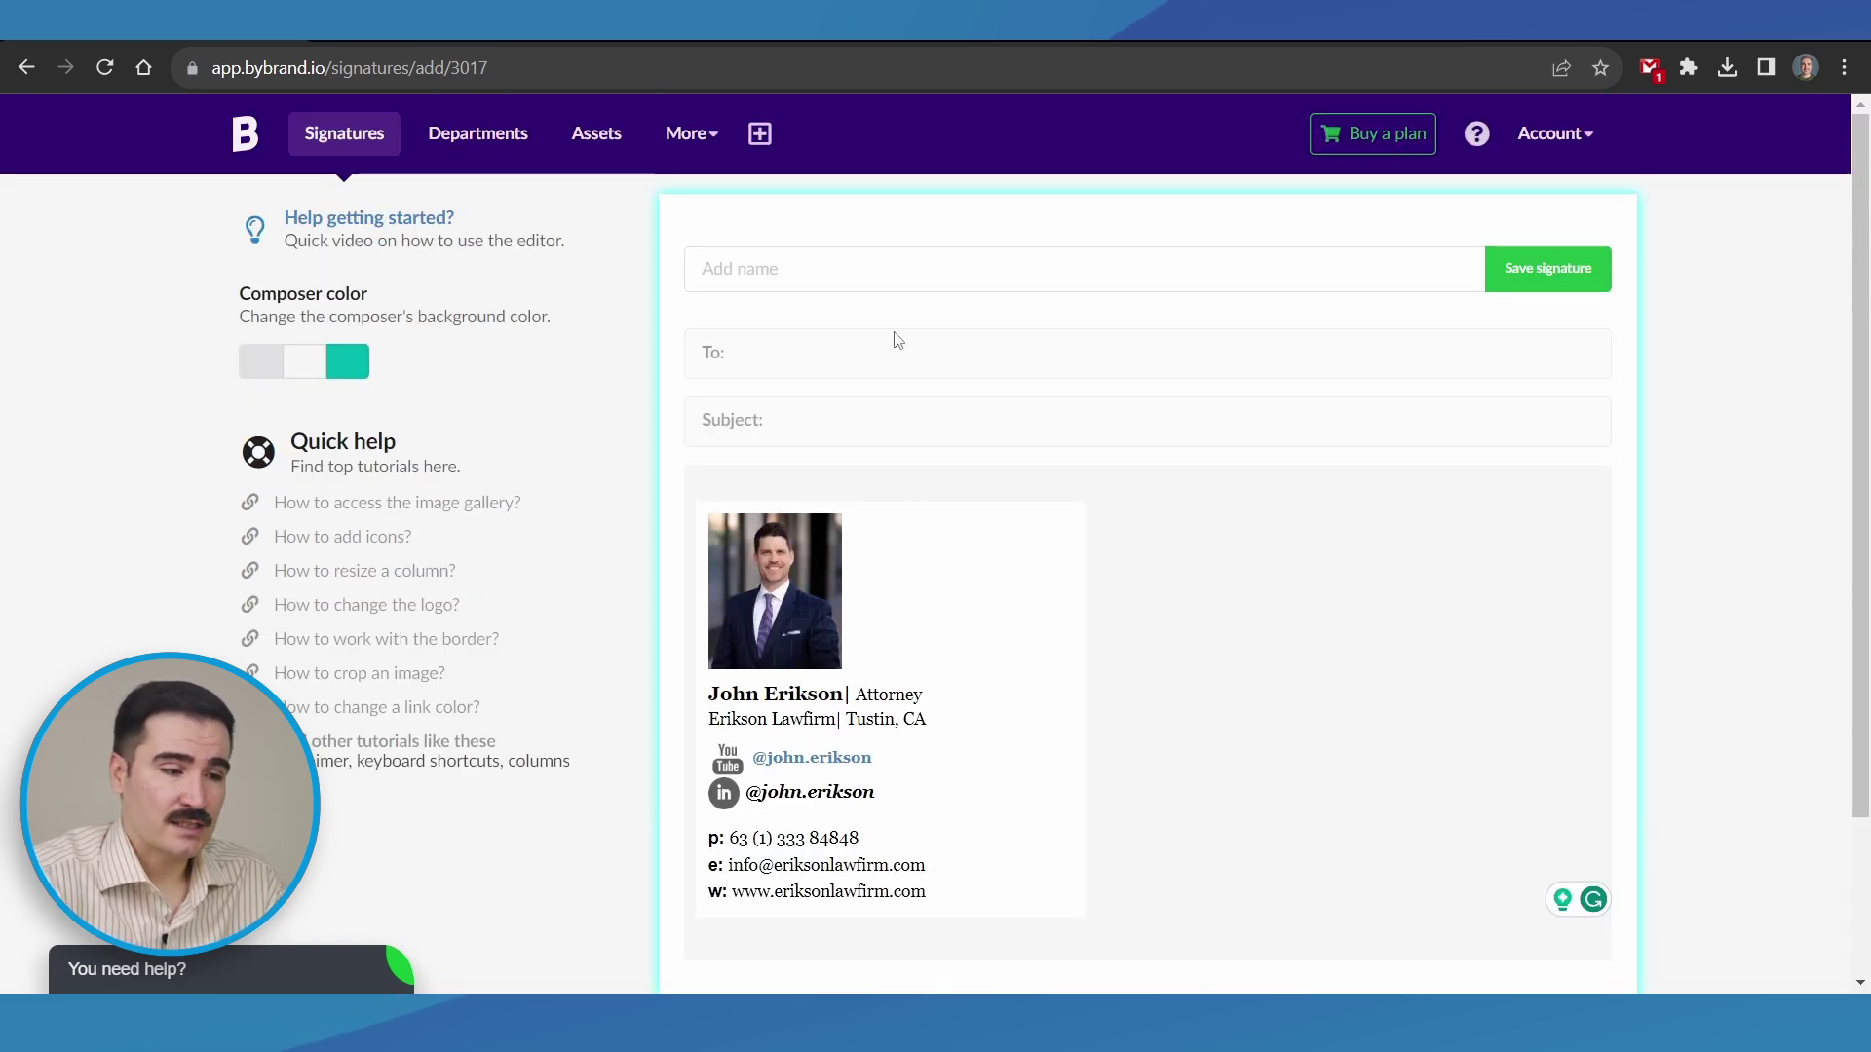
Save the signature under the name erikson.
{"action": "left_click", "coordinate": [872, 272]}
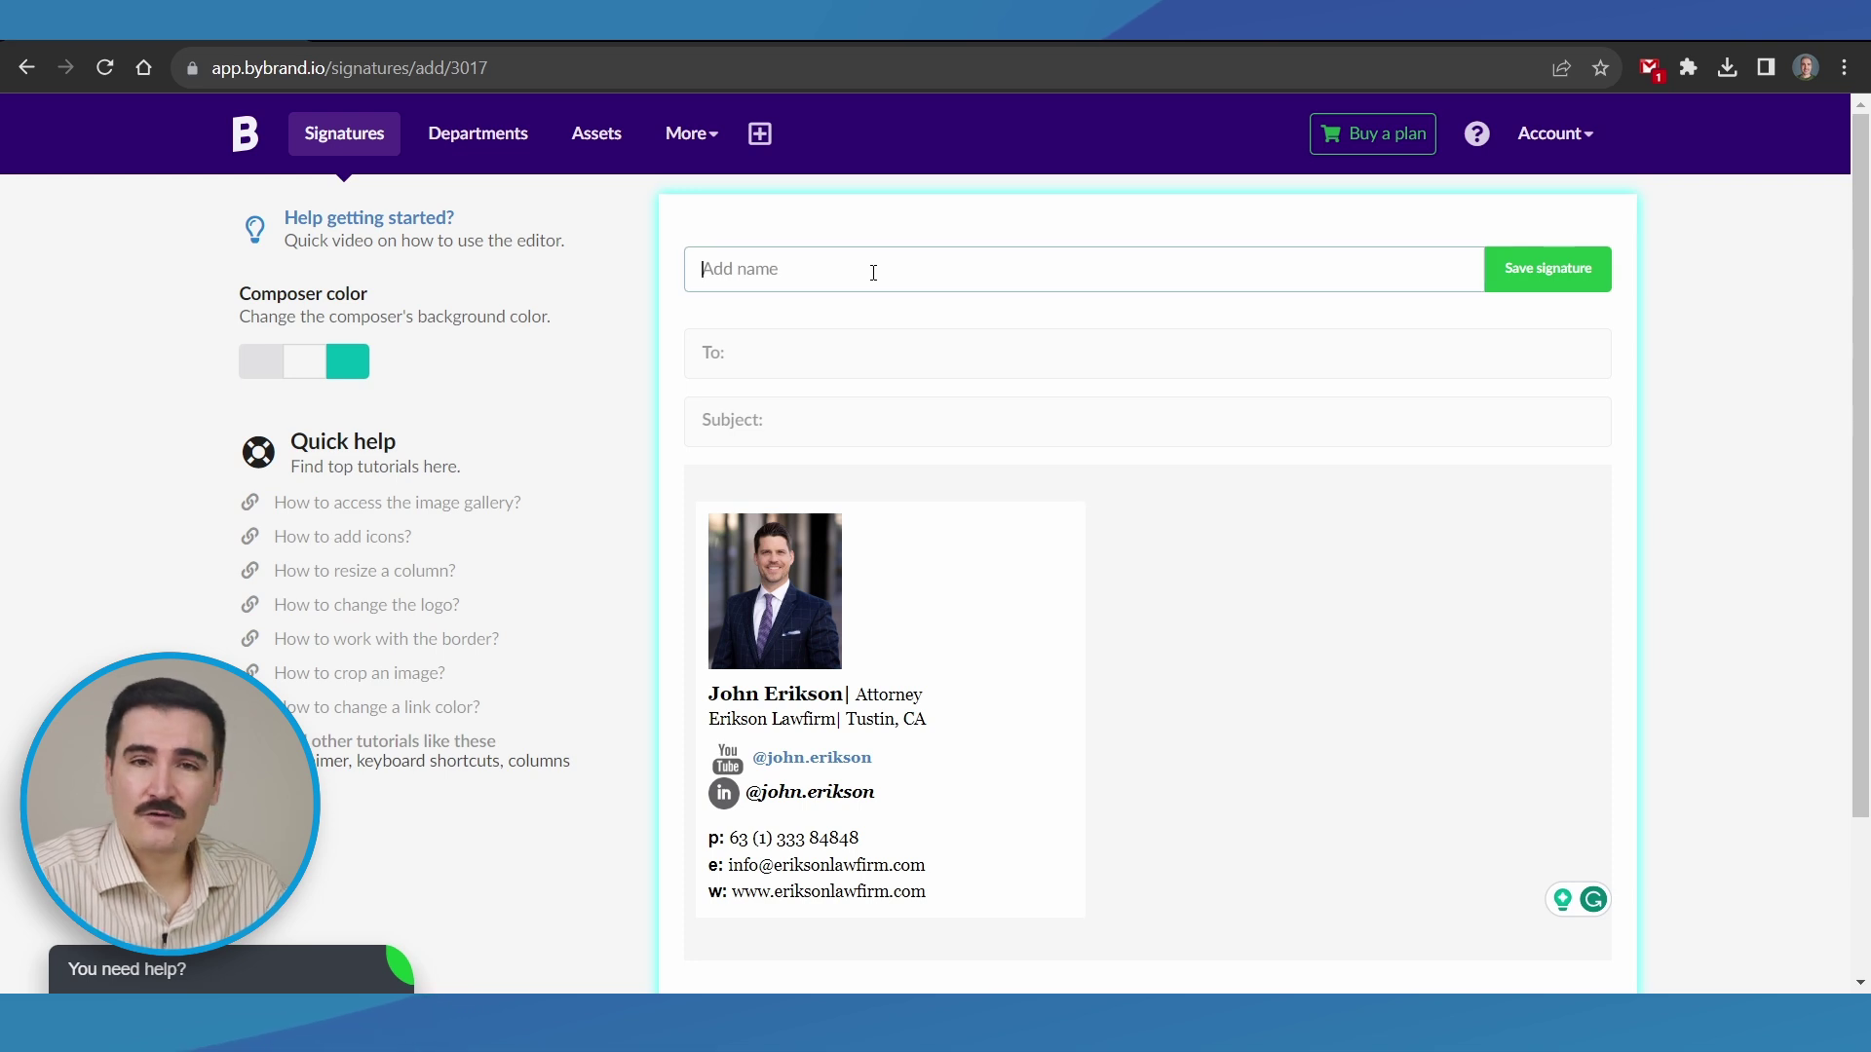
{"action": "type", "text": "erikson"}
{"action": "key", "text": "Return"}
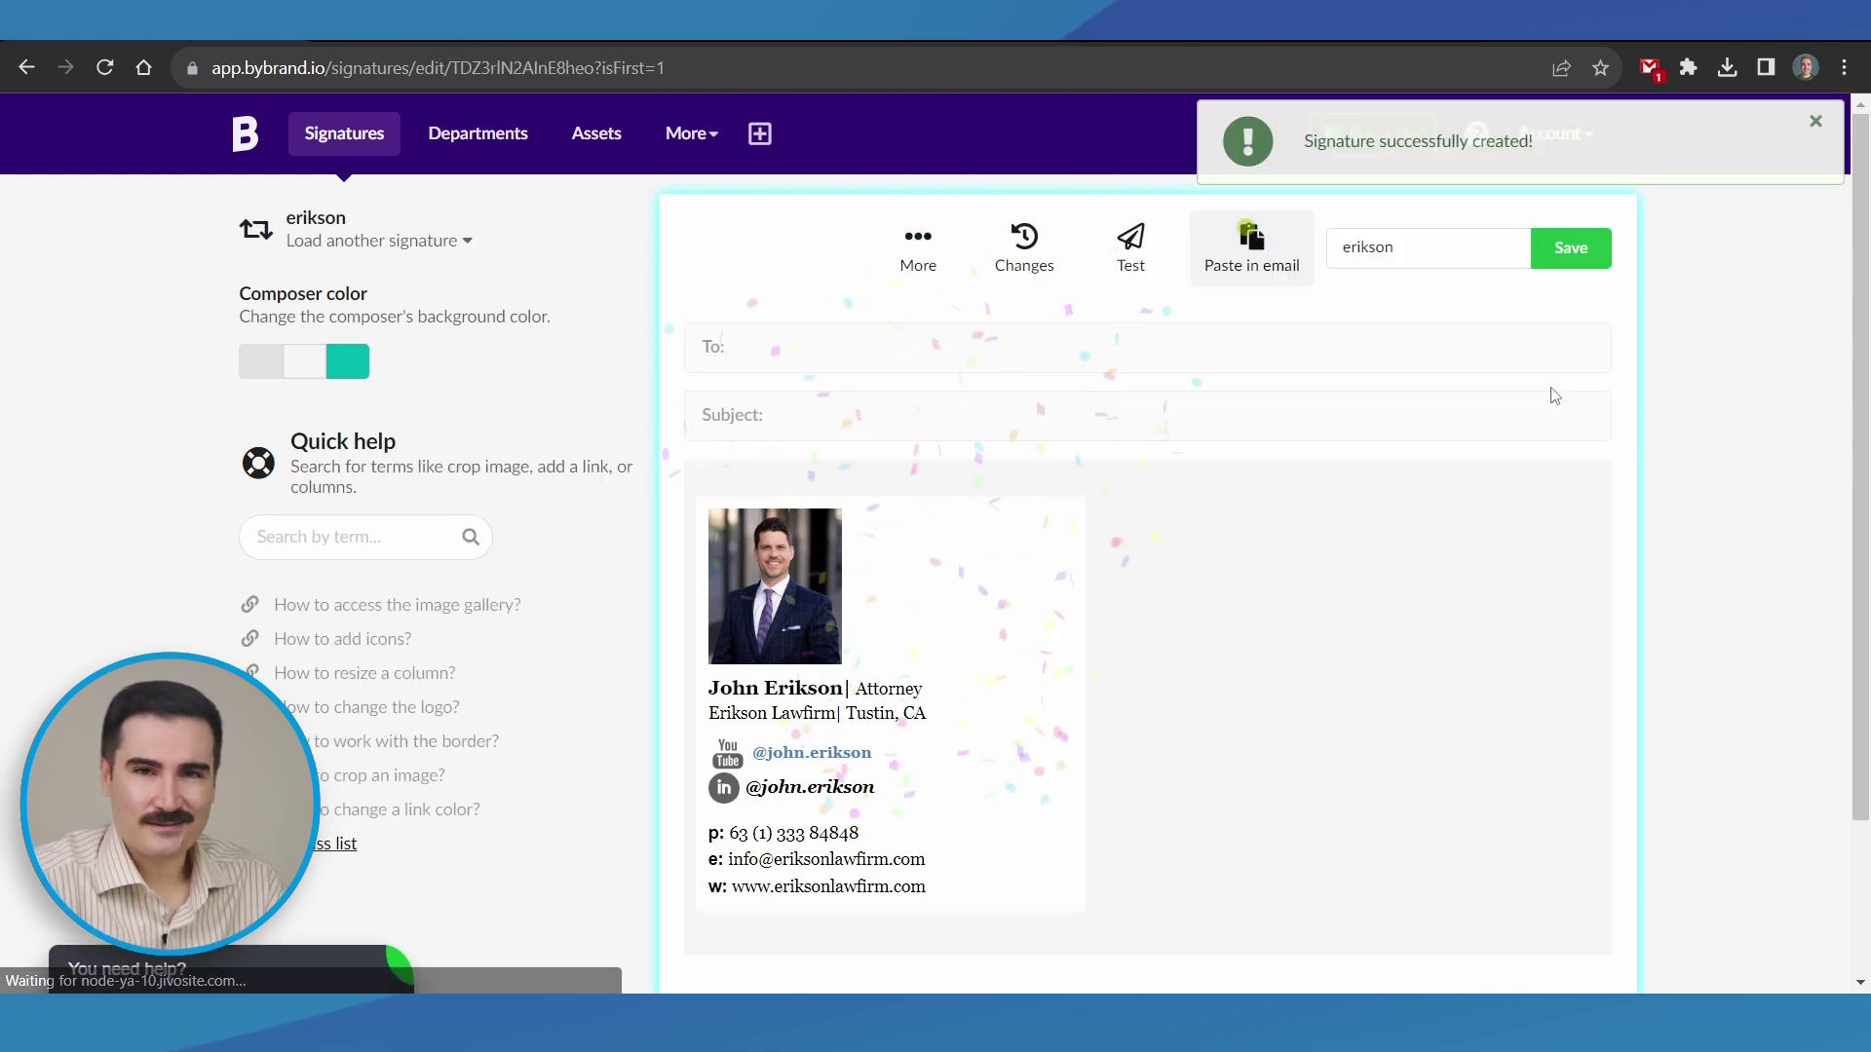
{"action": "left_click", "coordinate": [1130, 245]}
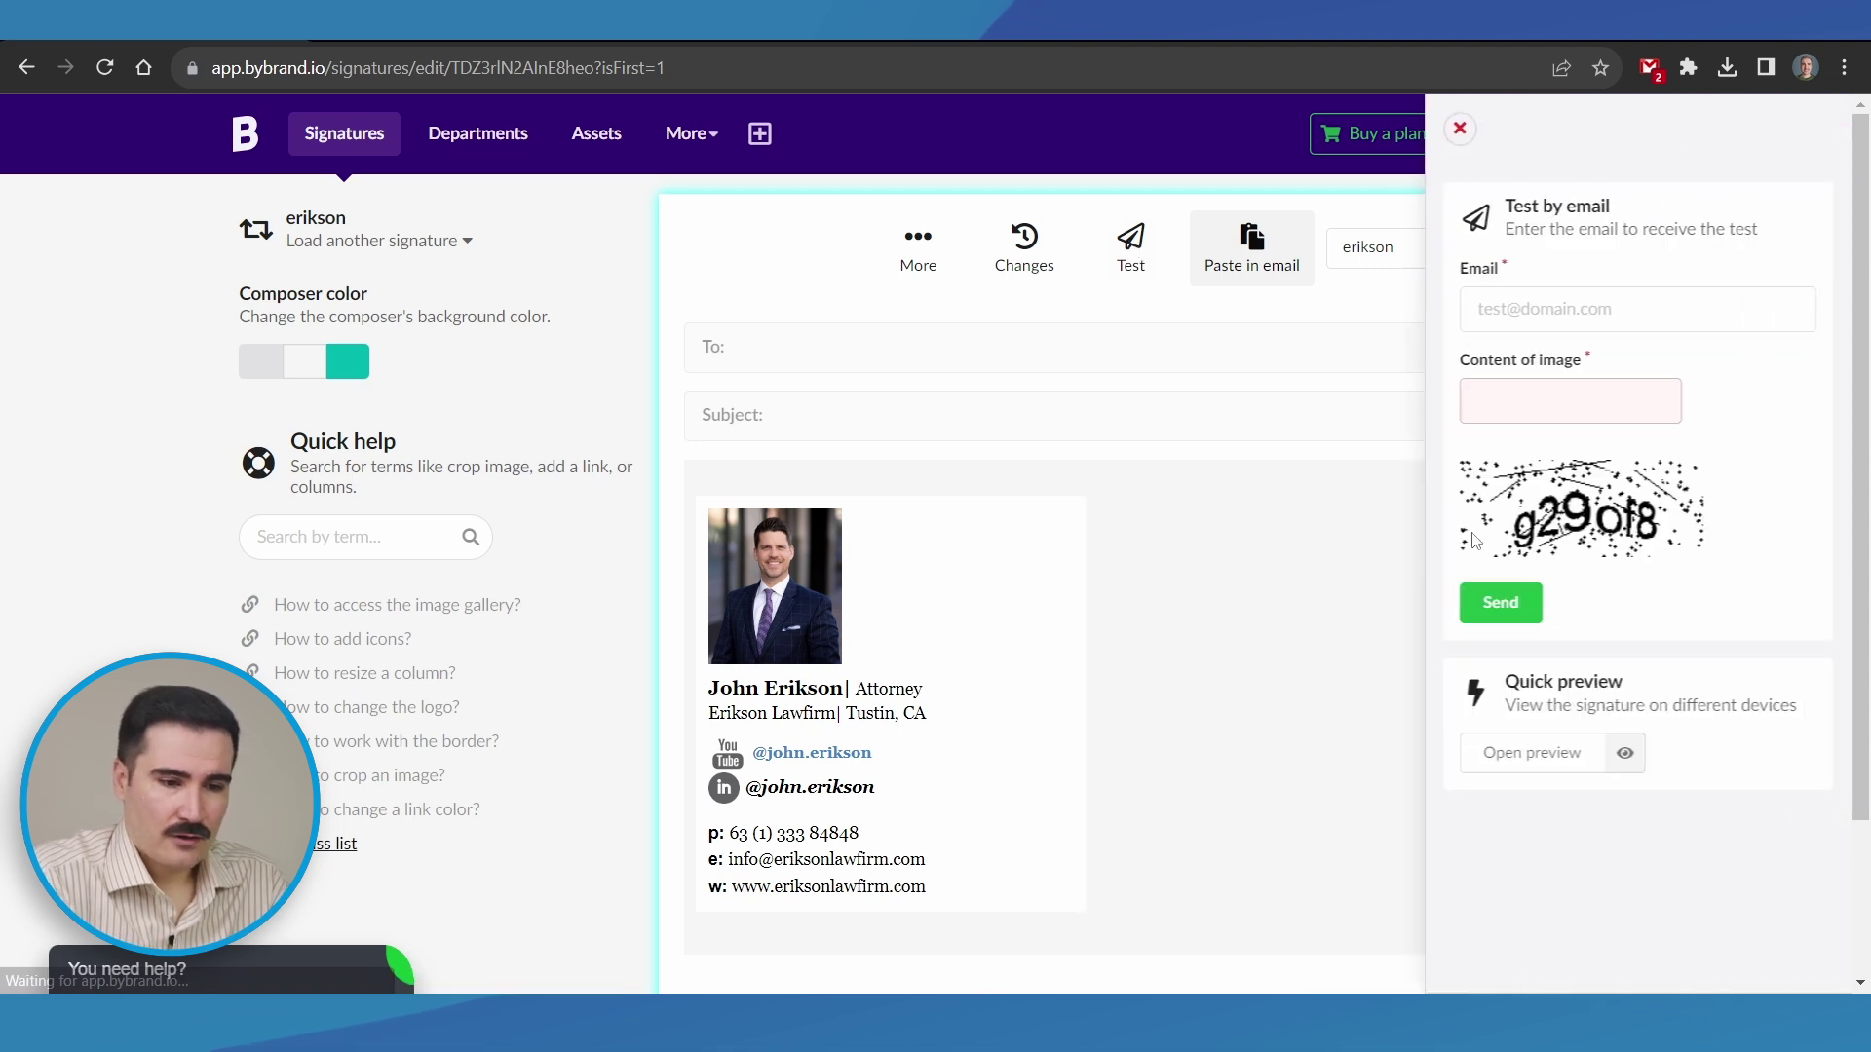
Preview the signature at desktop, tablet and mobile widths, then return to the editor.
{"action": "left_click", "coordinate": [1546, 763]}
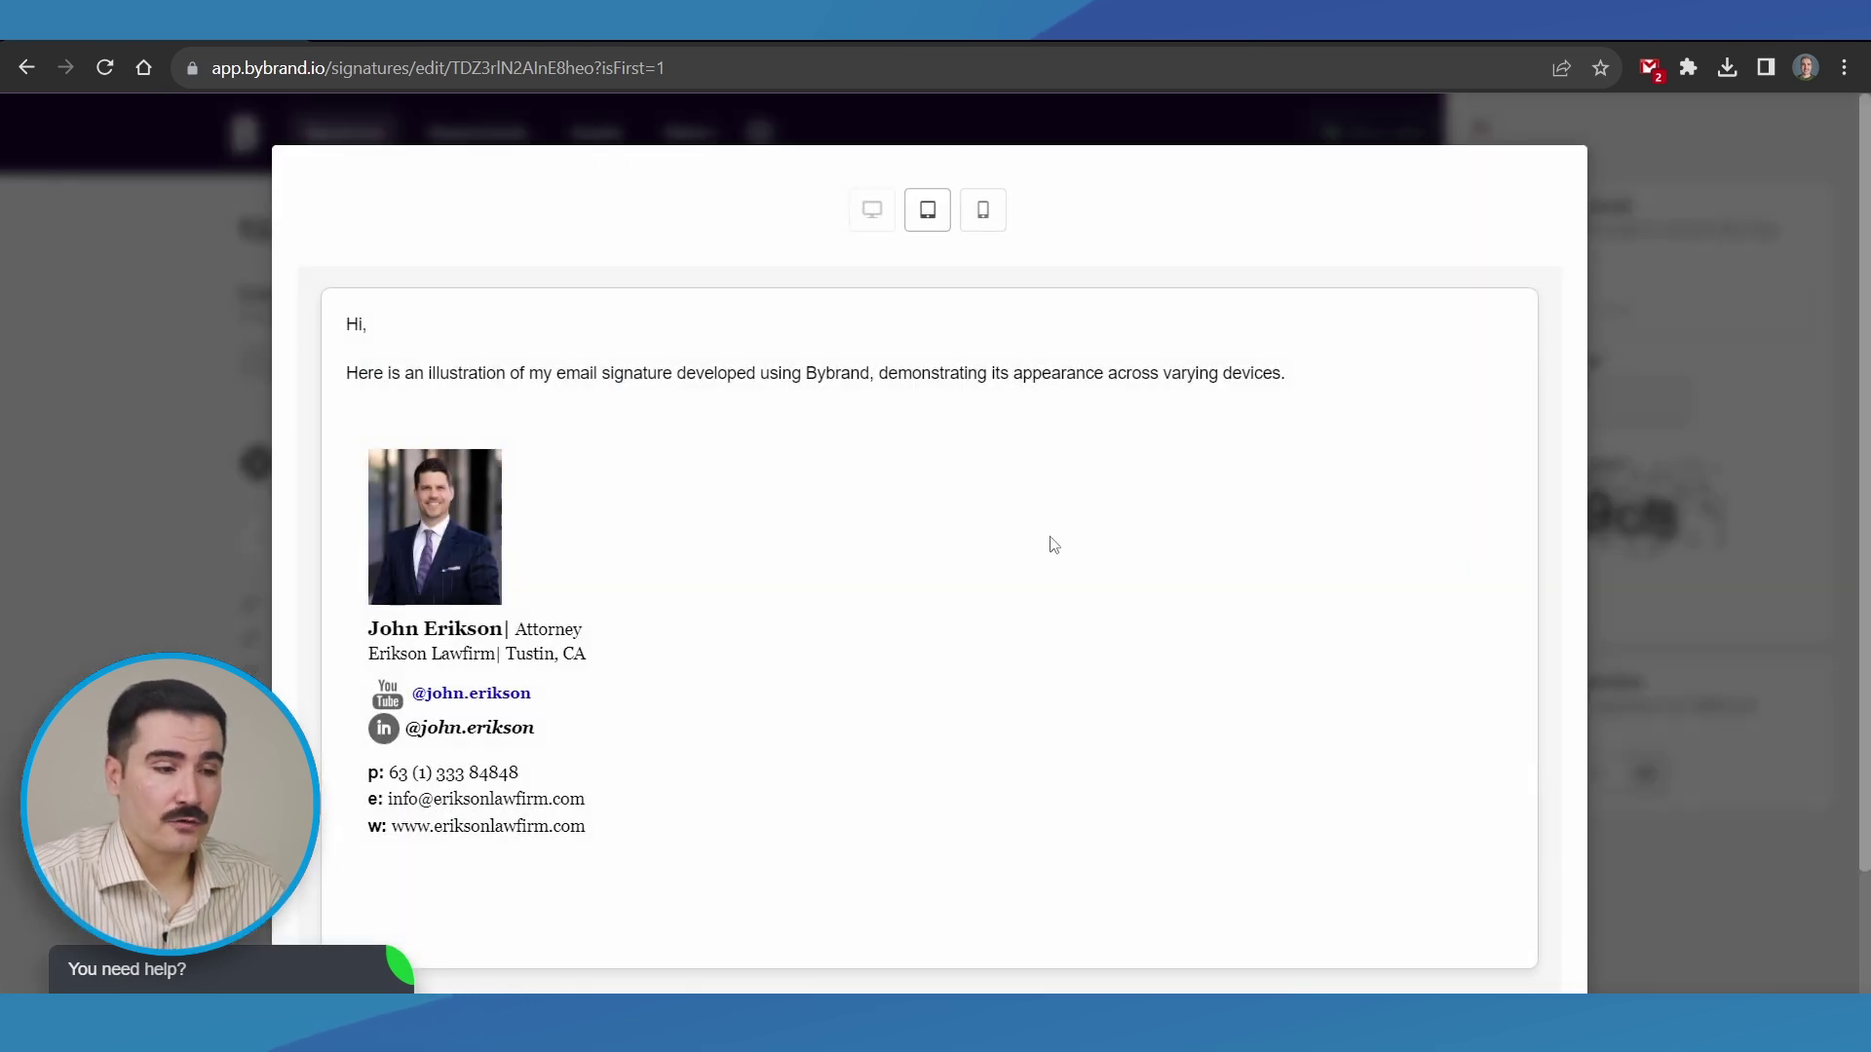
{"action": "left_click", "coordinate": [929, 211]}
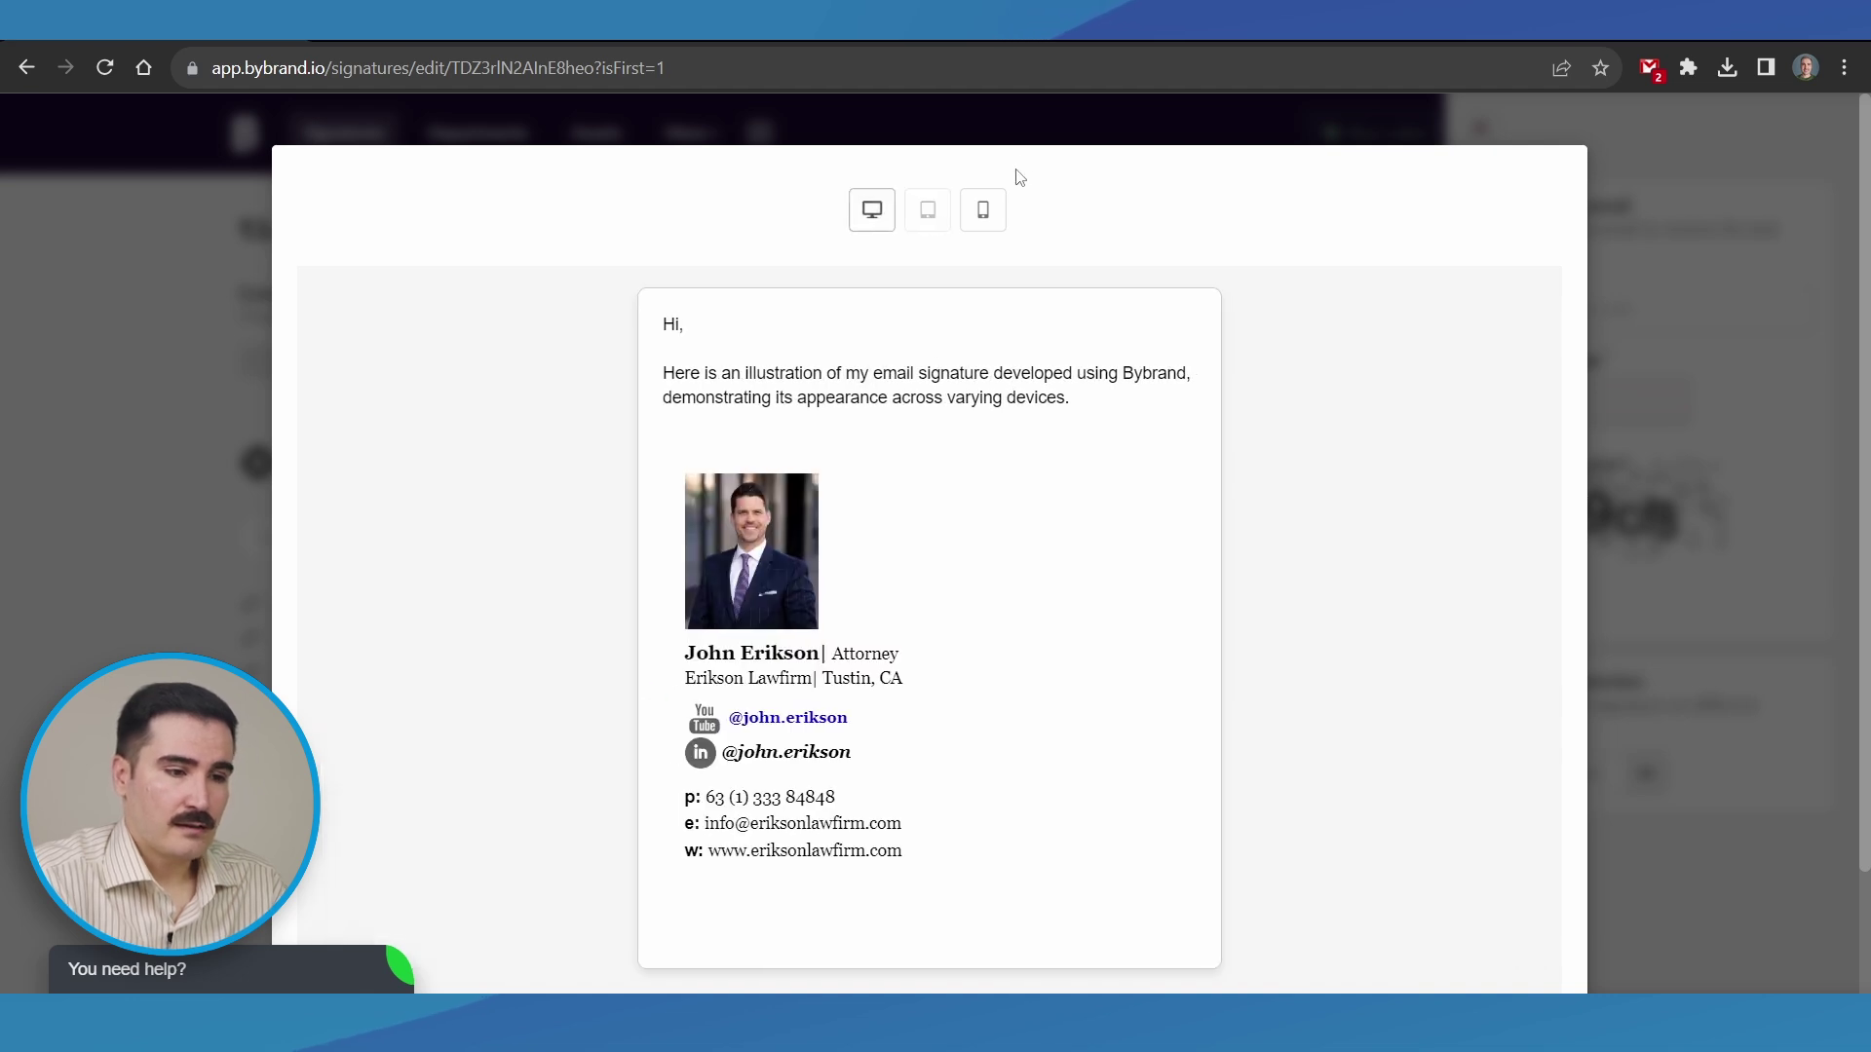
{"action": "left_click", "coordinate": [982, 211]}
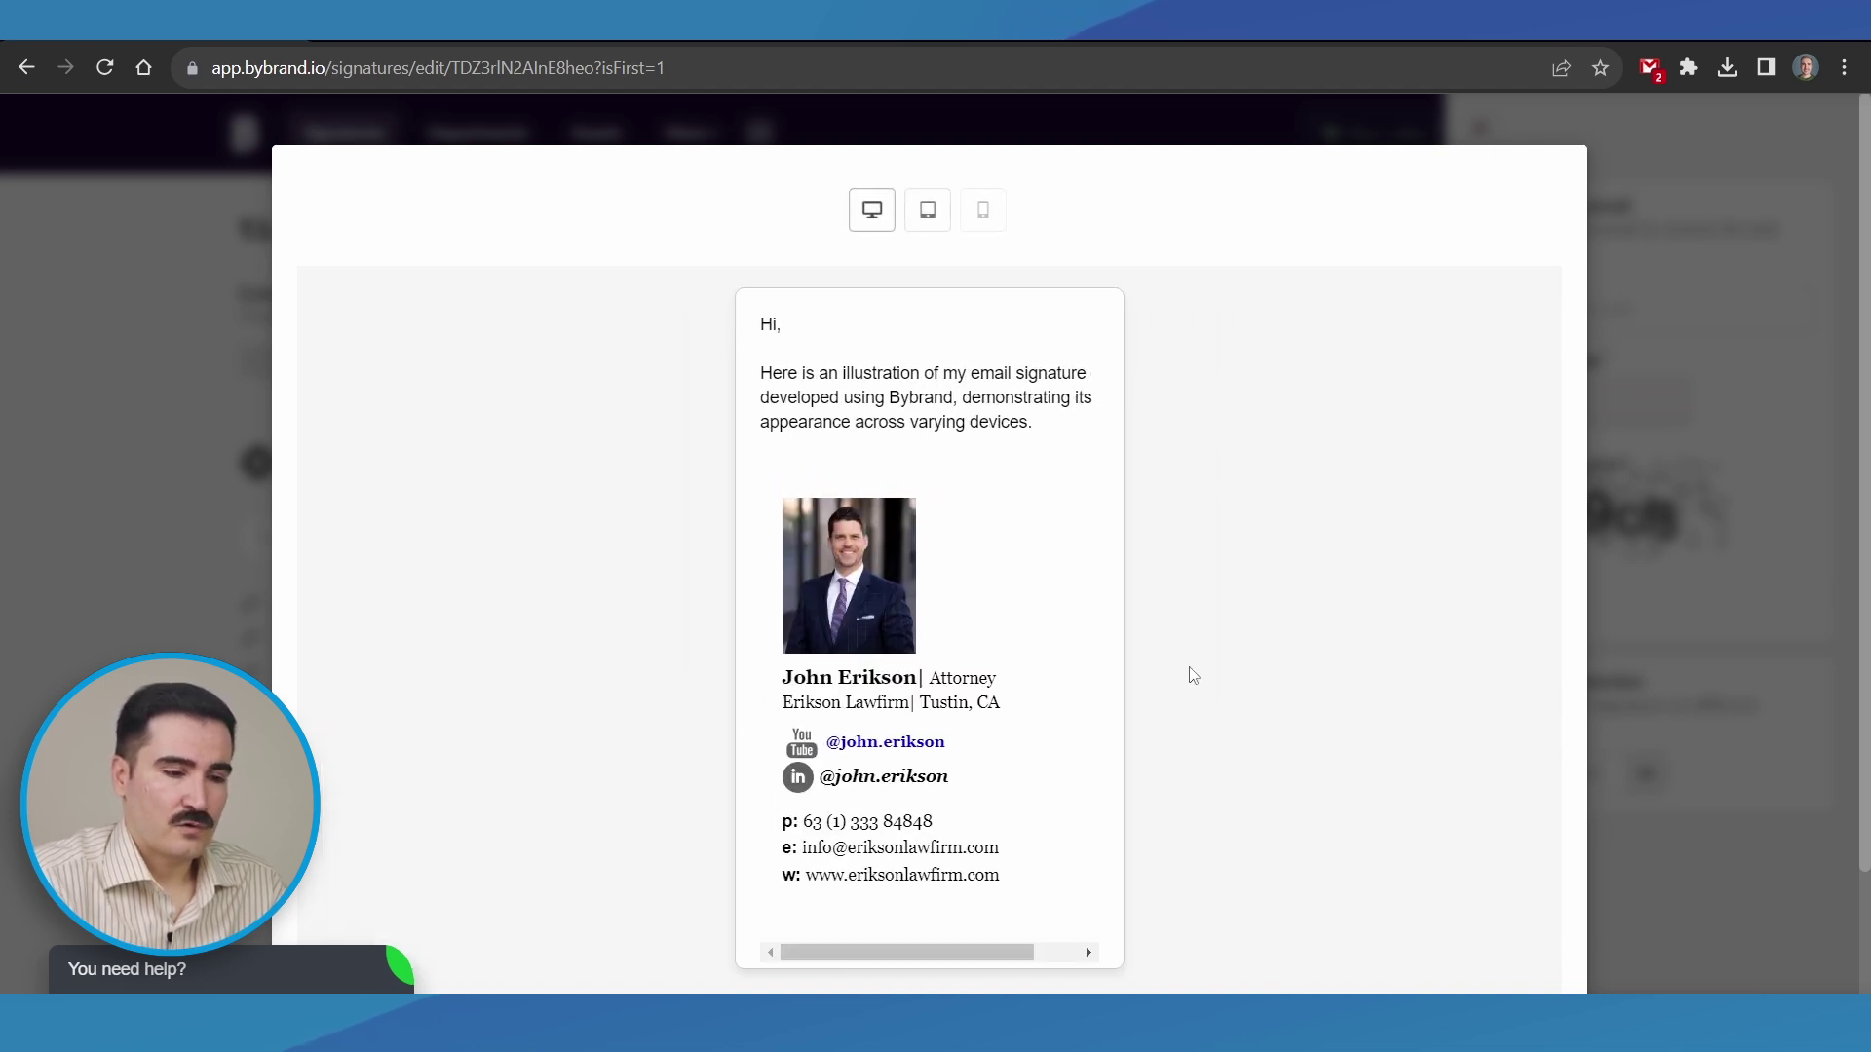
{"action": "scroll", "coordinate": [1049, 754], "scroll_direction": "down", "scroll_amount": 2}
{"action": "scroll", "coordinate": [1049, 755], "scroll_direction": "up", "scroll_amount": 2}
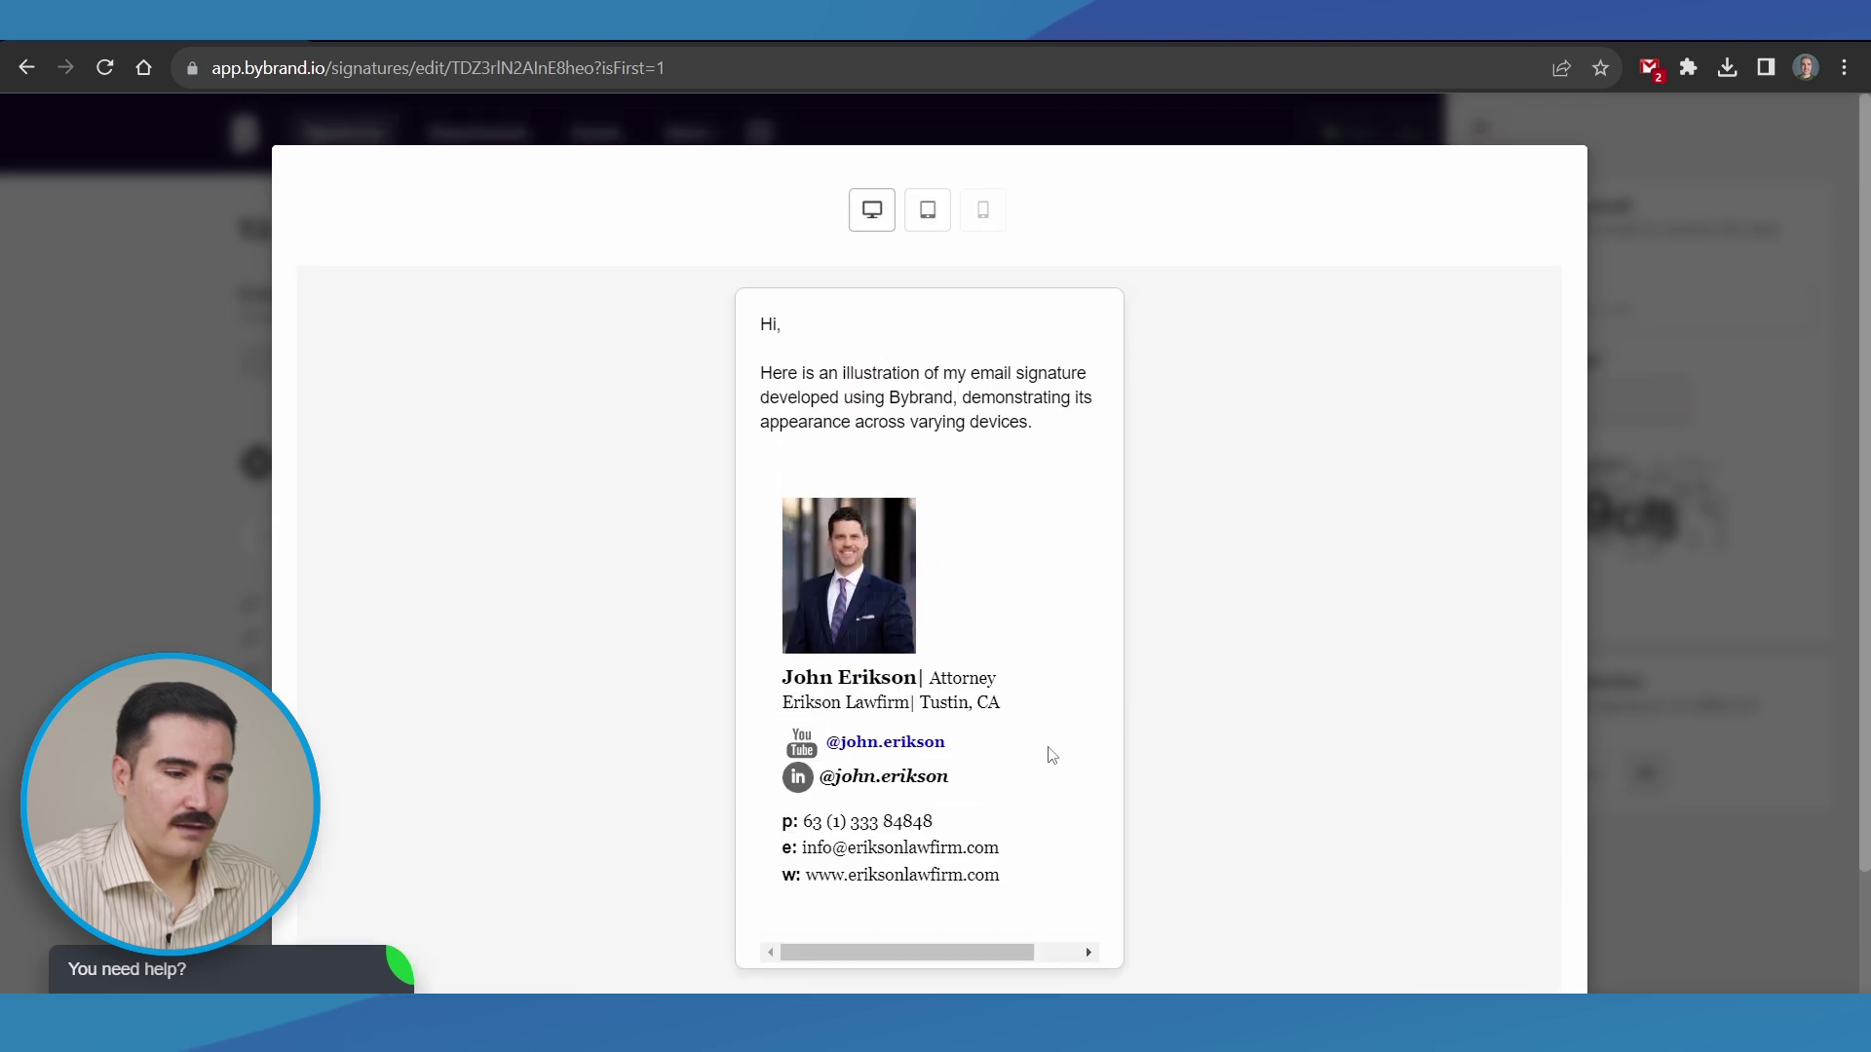
{"action": "scroll", "coordinate": [1389, 712], "scroll_direction": "down", "scroll_amount": 2}
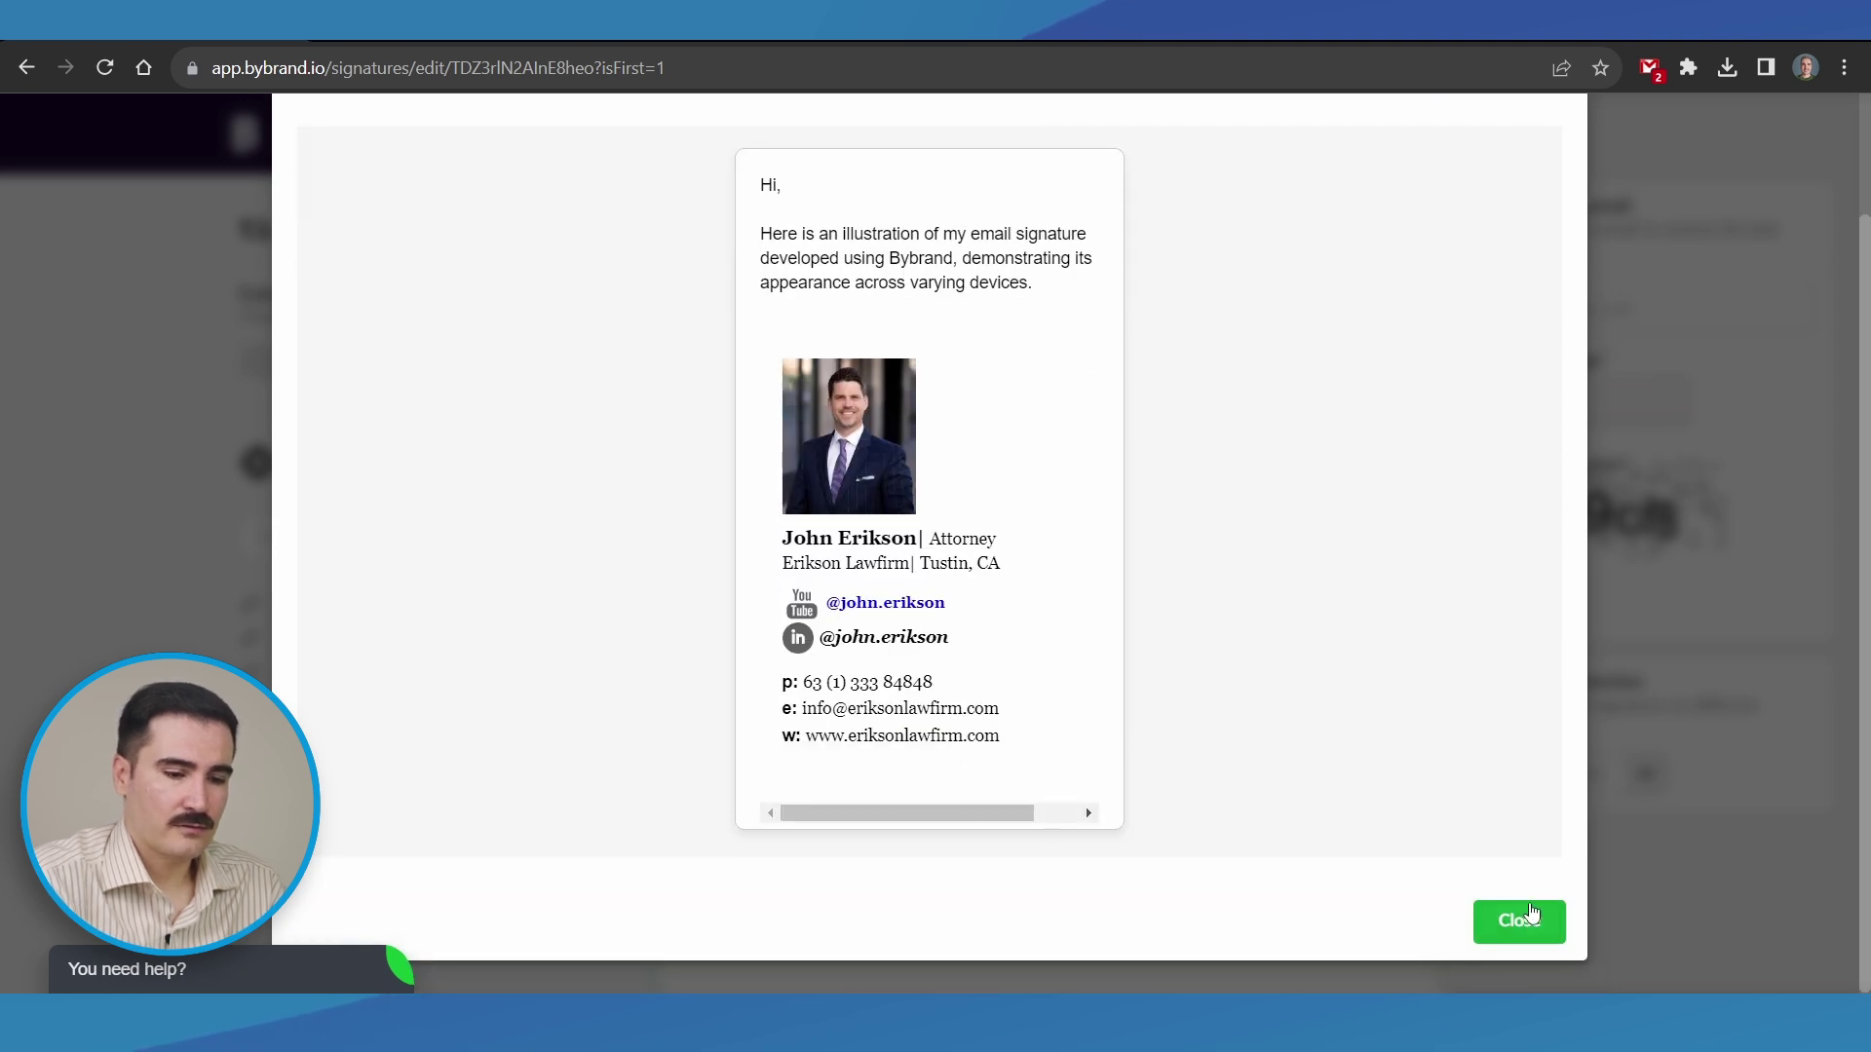
{"action": "left_click", "coordinate": [1521, 918]}
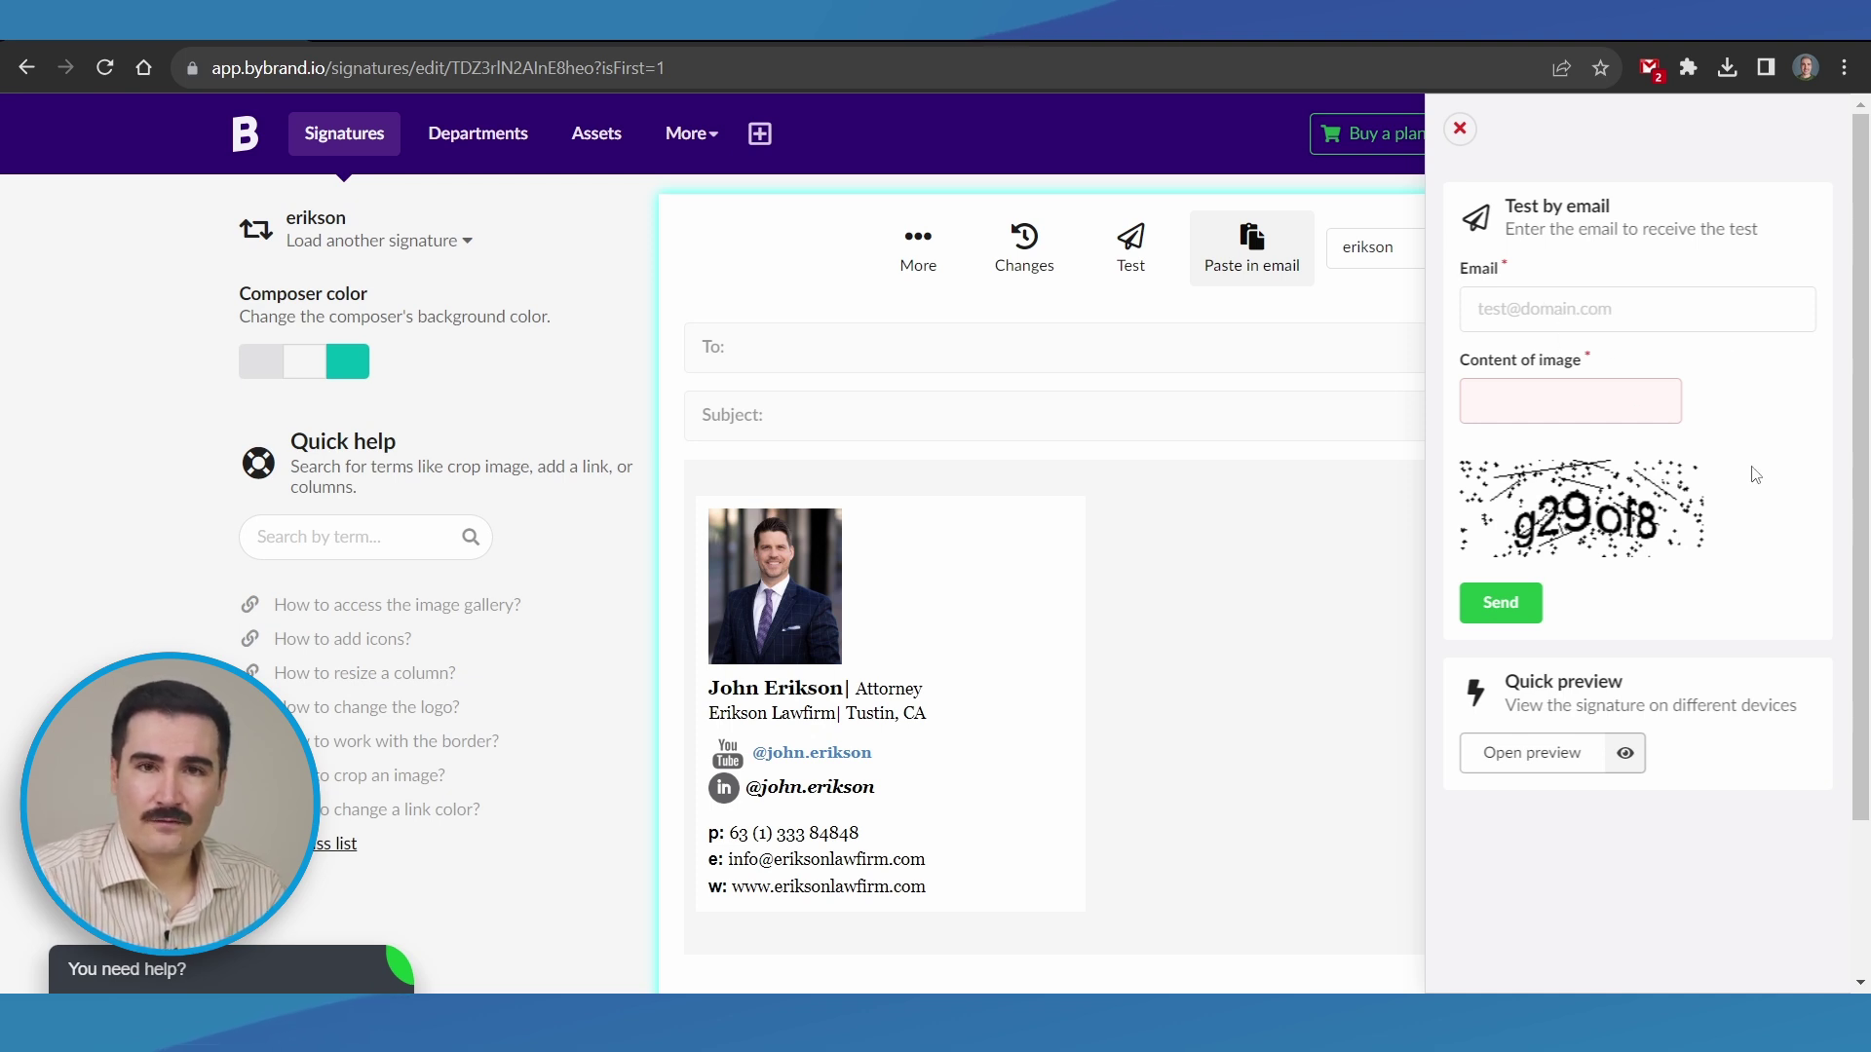
{"action": "left_click", "coordinate": [1277, 681]}
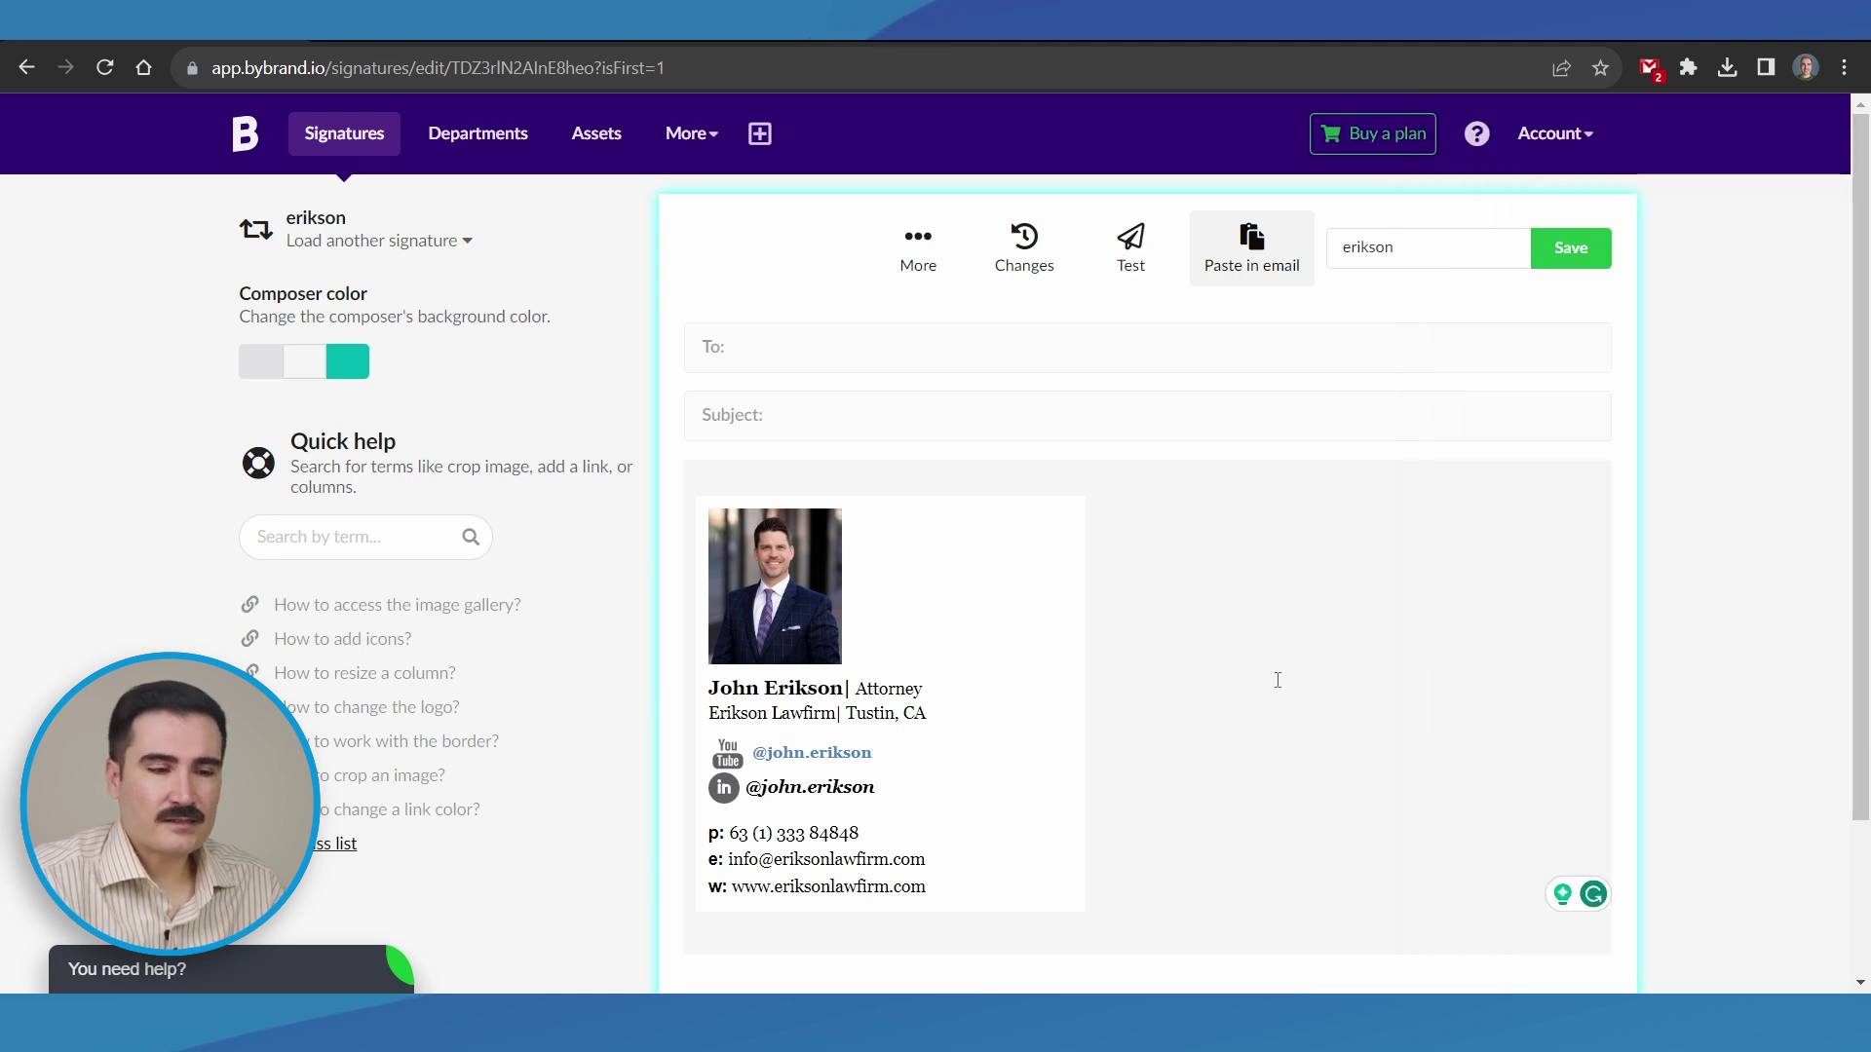
Save the erikson signature, download it as HTML, and copy it for Gmail.
{"action": "left_click", "coordinate": [1251, 249]}
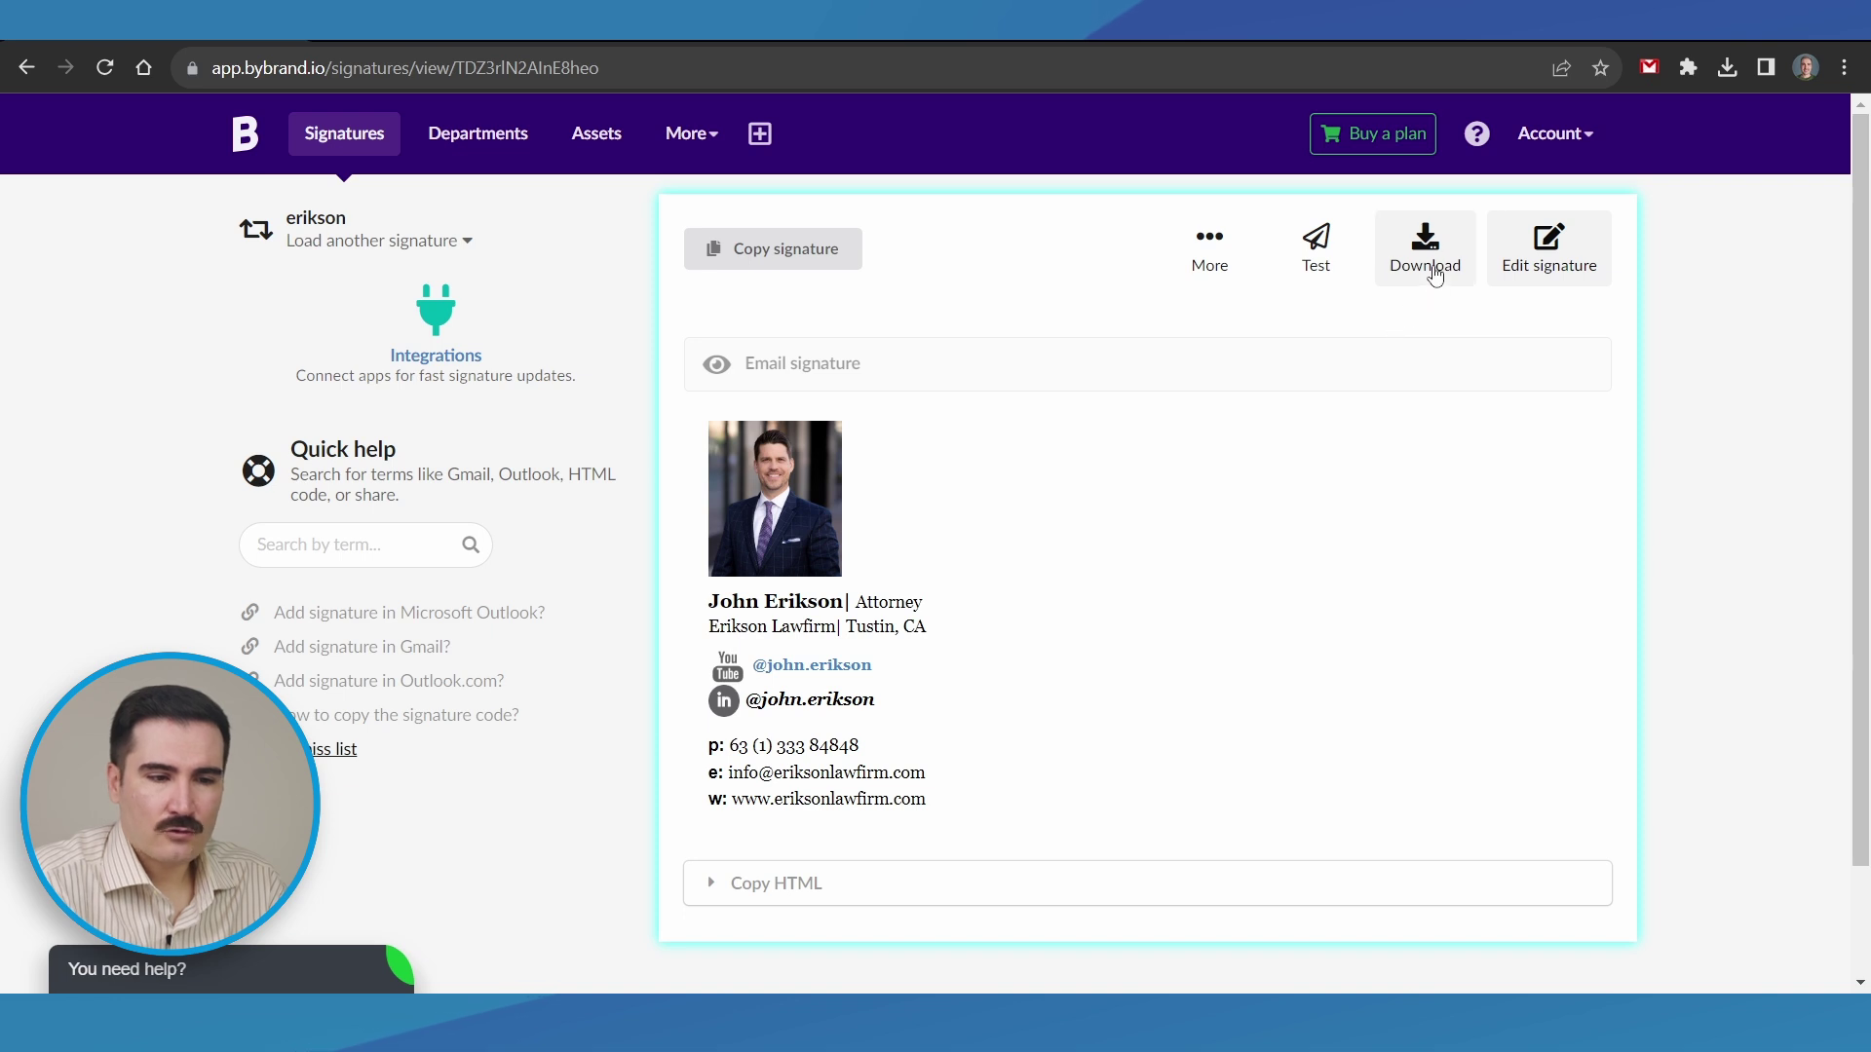
{"action": "left_click", "coordinate": [1425, 249]}
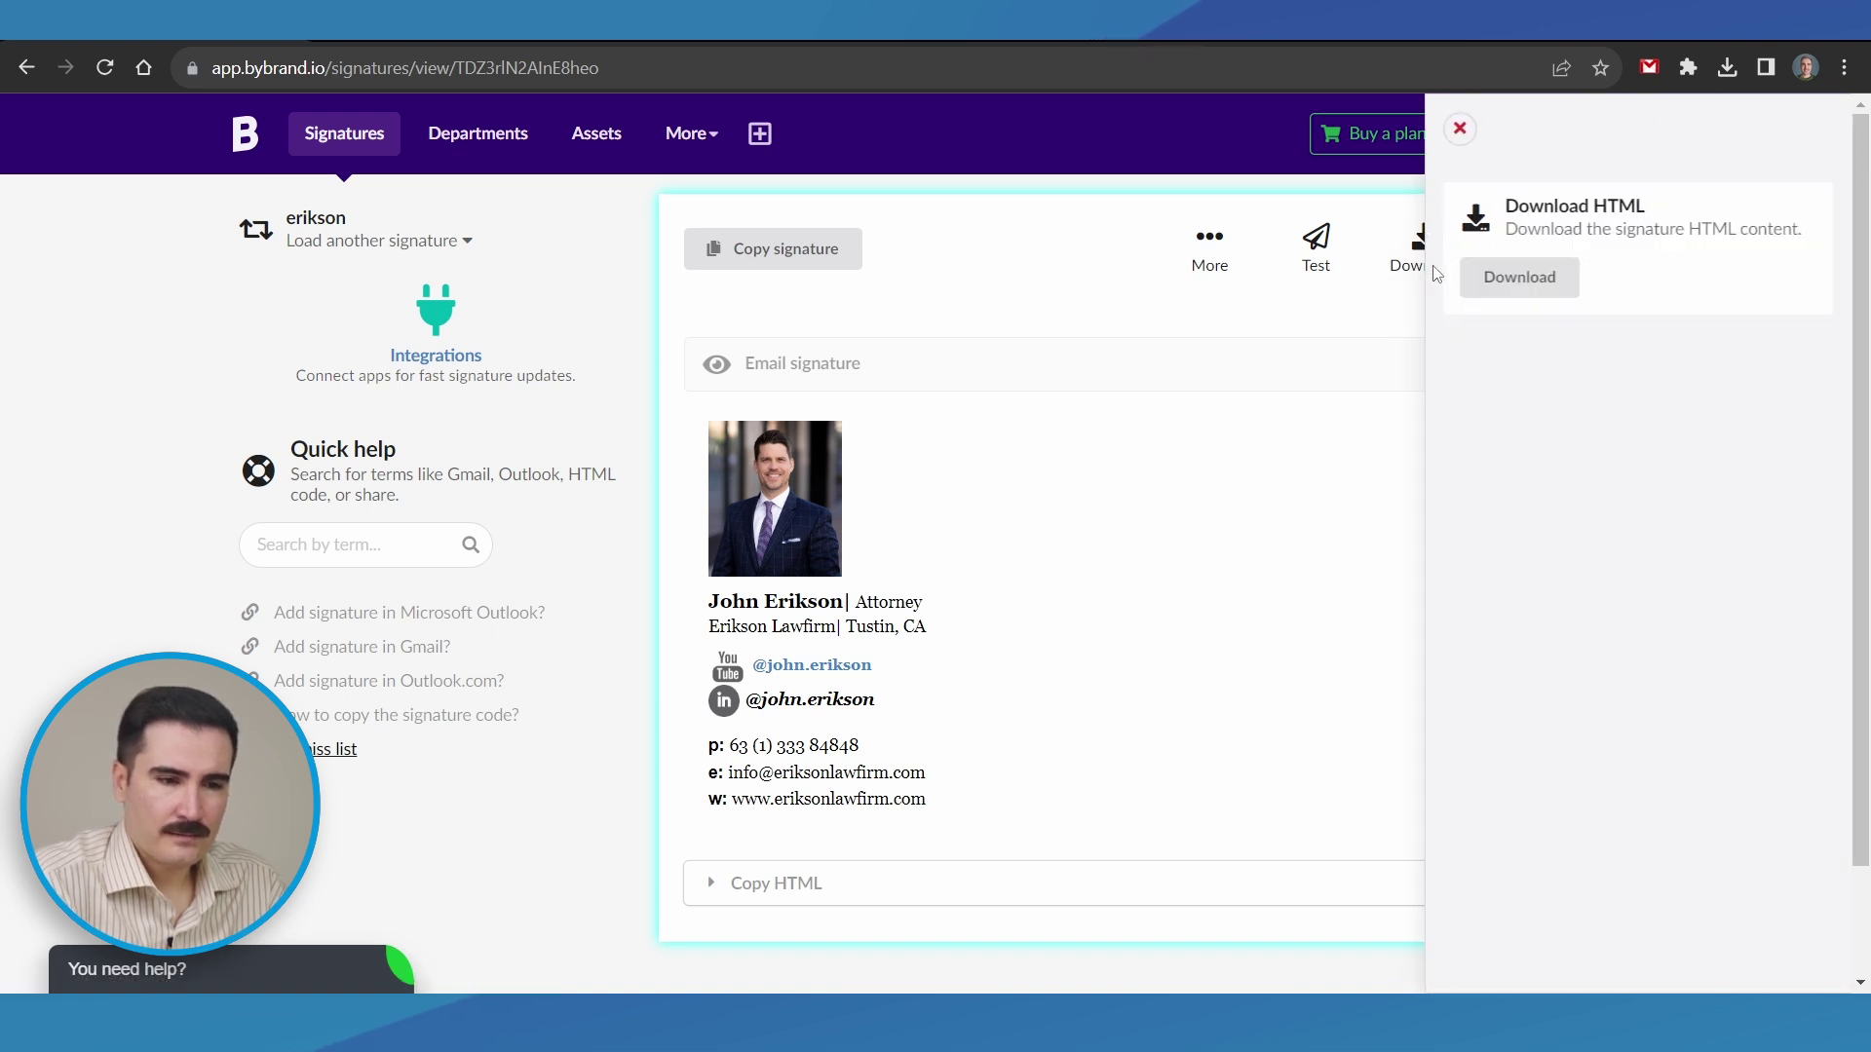
{"action": "left_click", "coordinate": [1519, 275]}
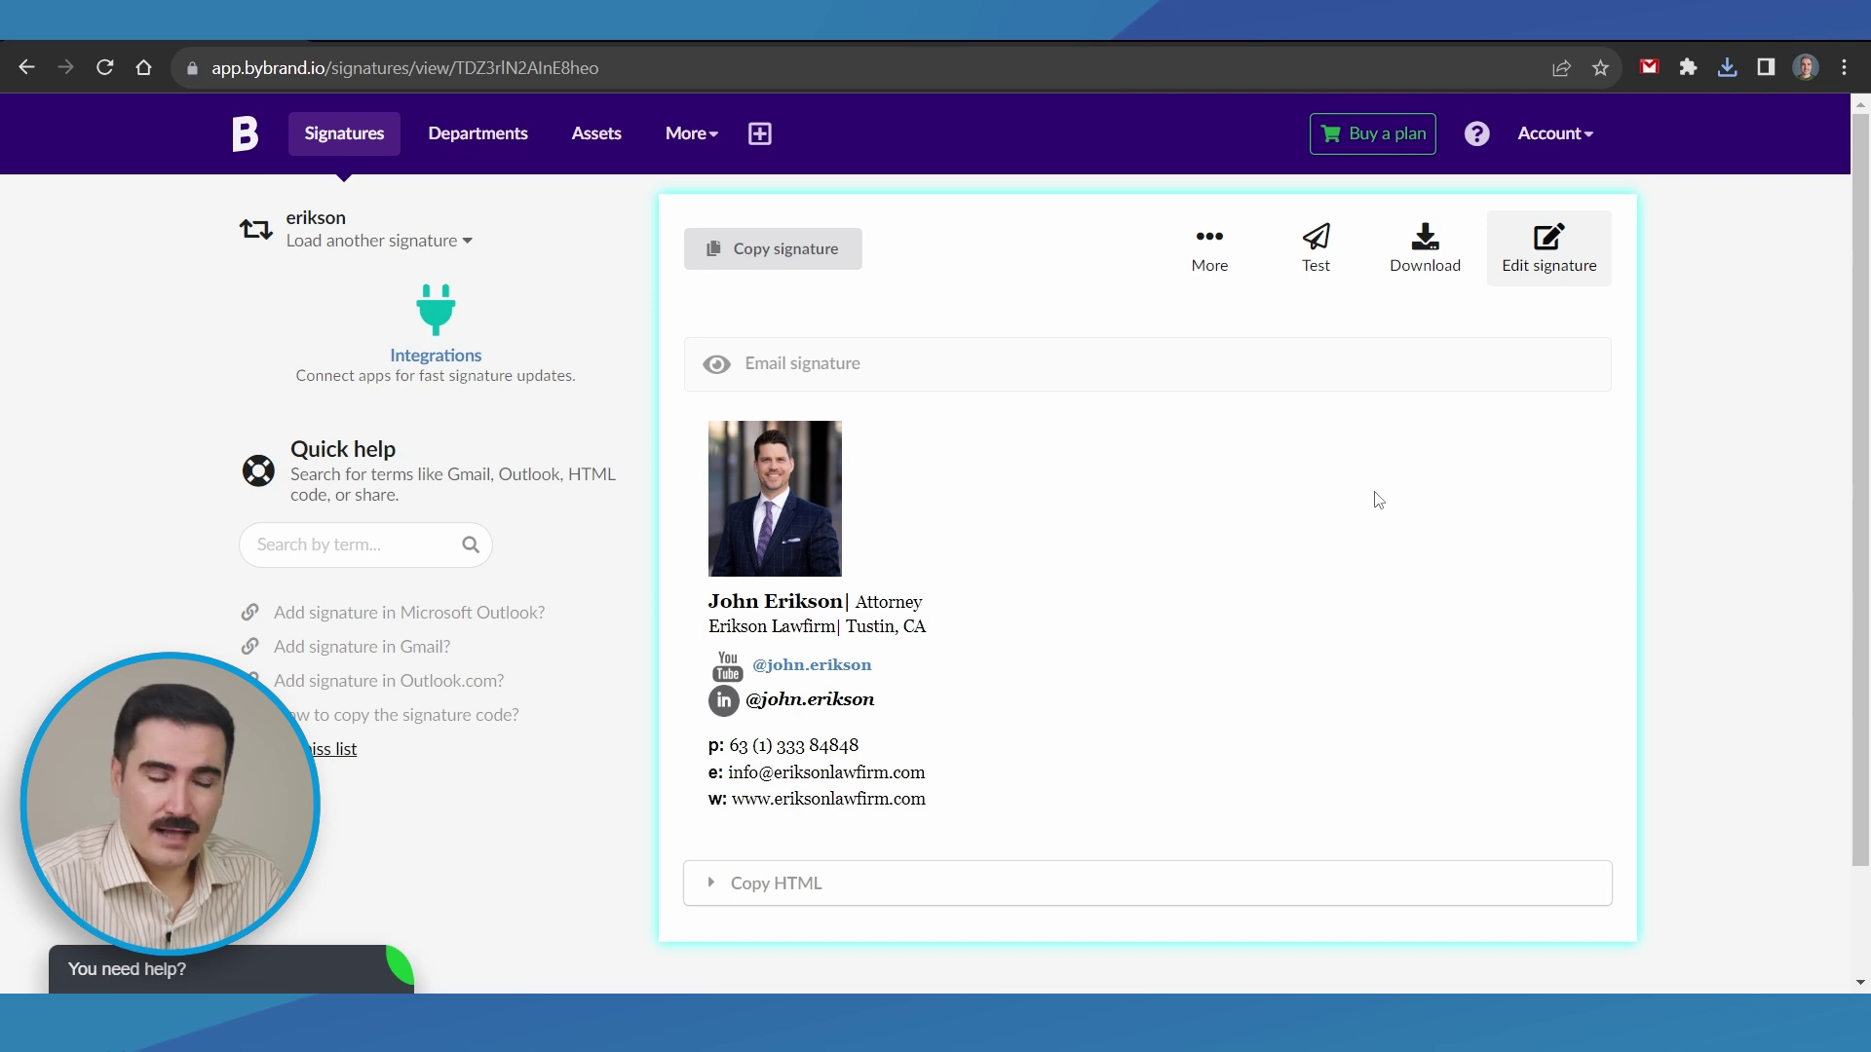
{"action": "left_click", "coordinate": [772, 248]}
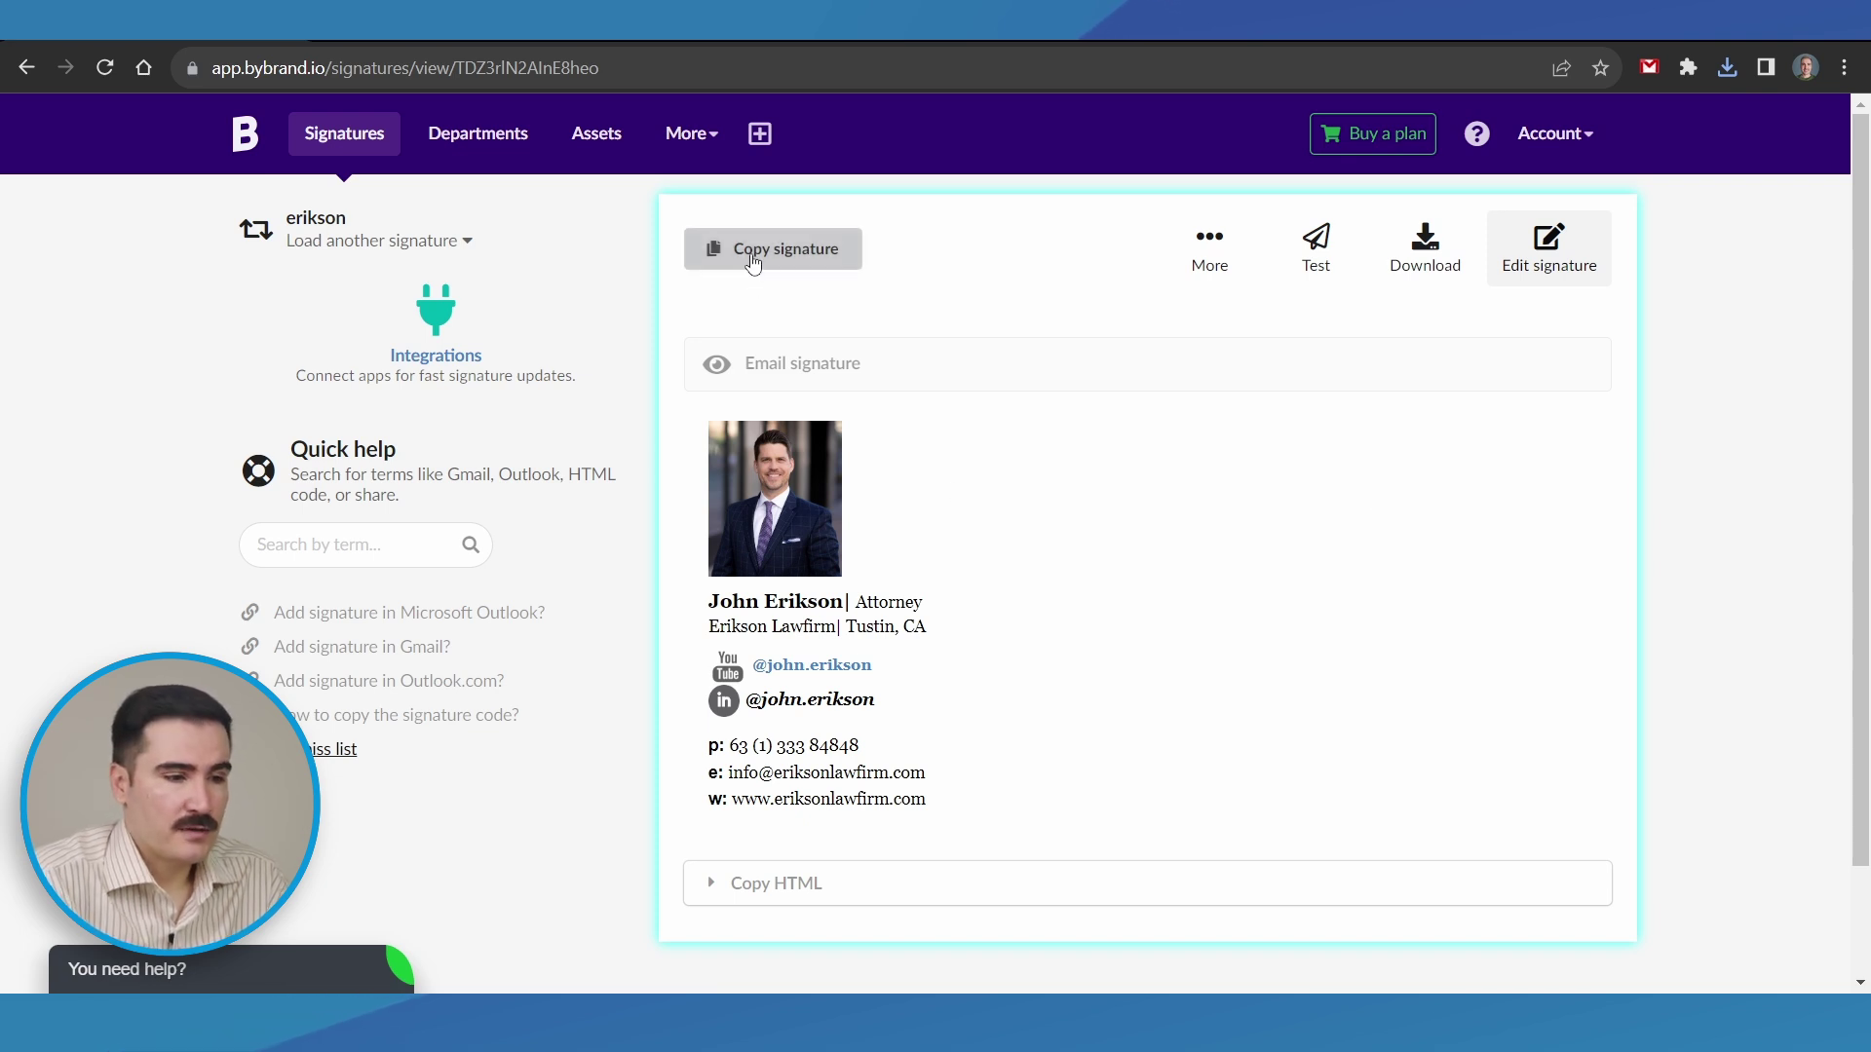
{"action": "key", "text": "ctrl+Tab"}
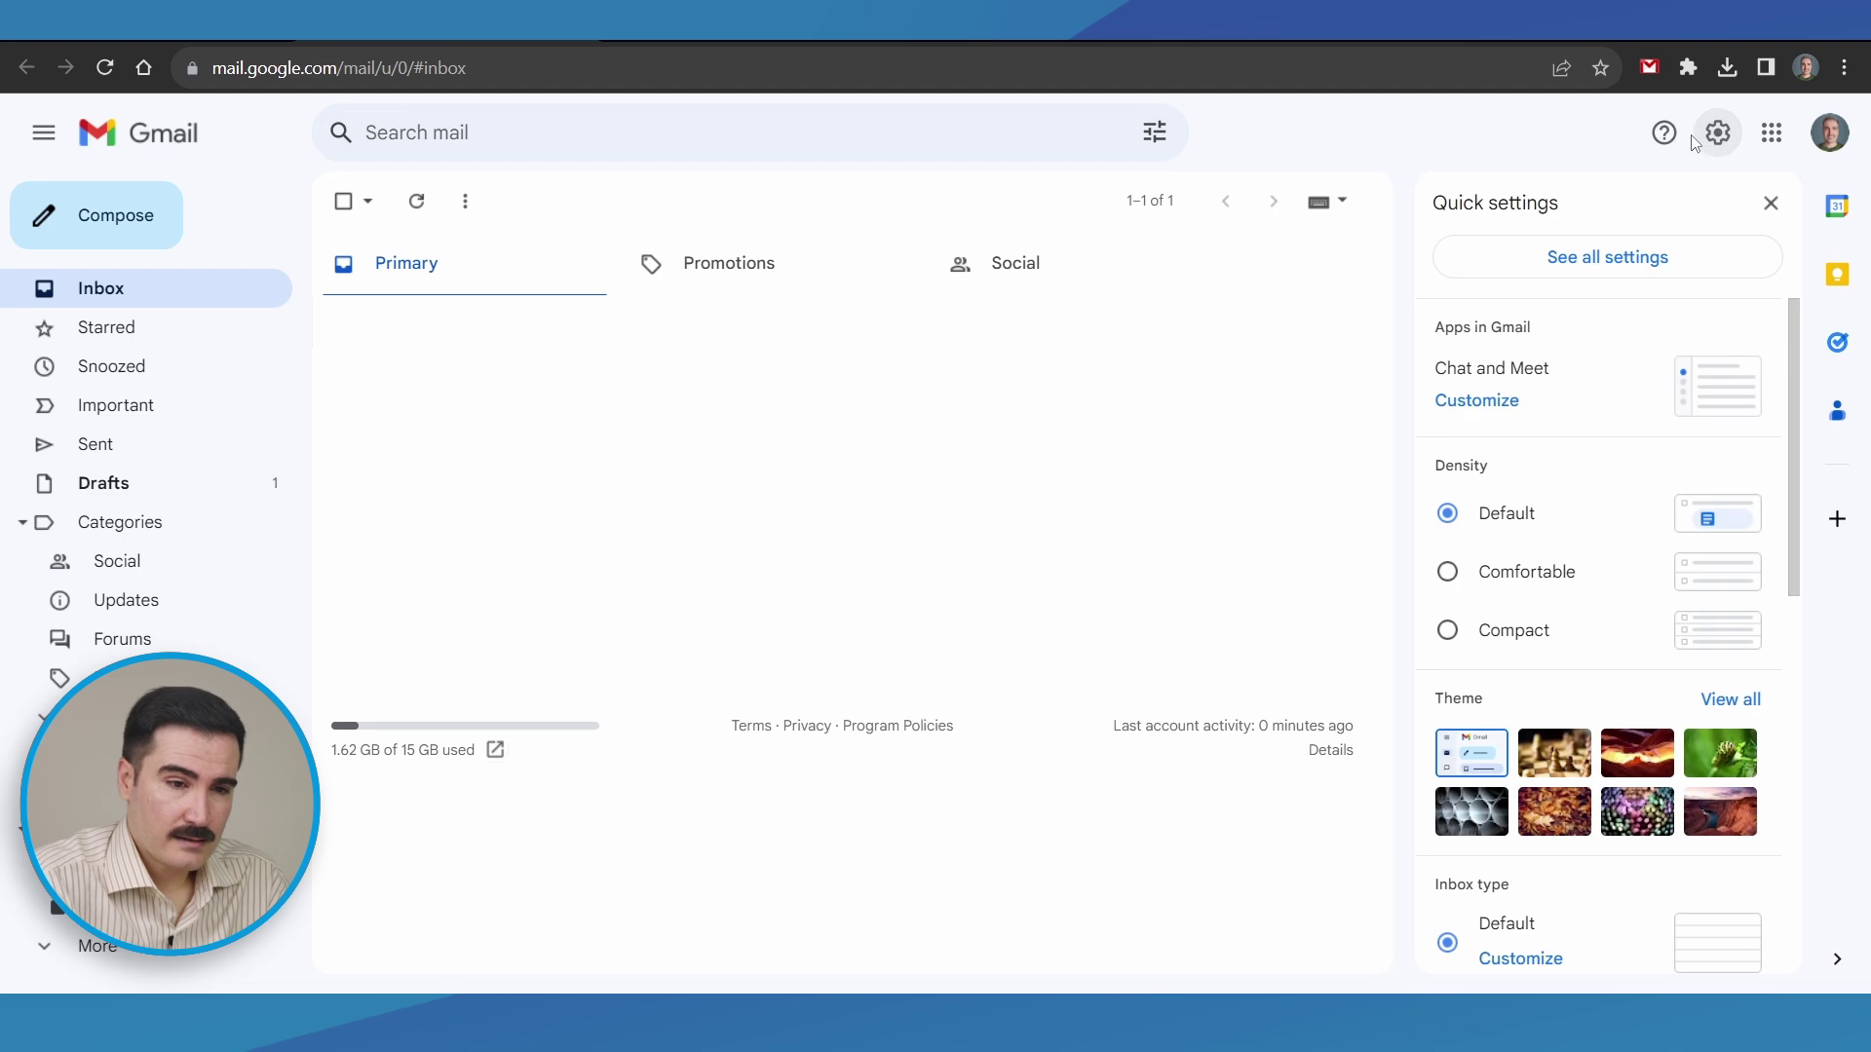
Create a Gmail signature named Erikson containing the pasted Bybrand signature.
{"action": "left_click", "coordinate": [1564, 279]}
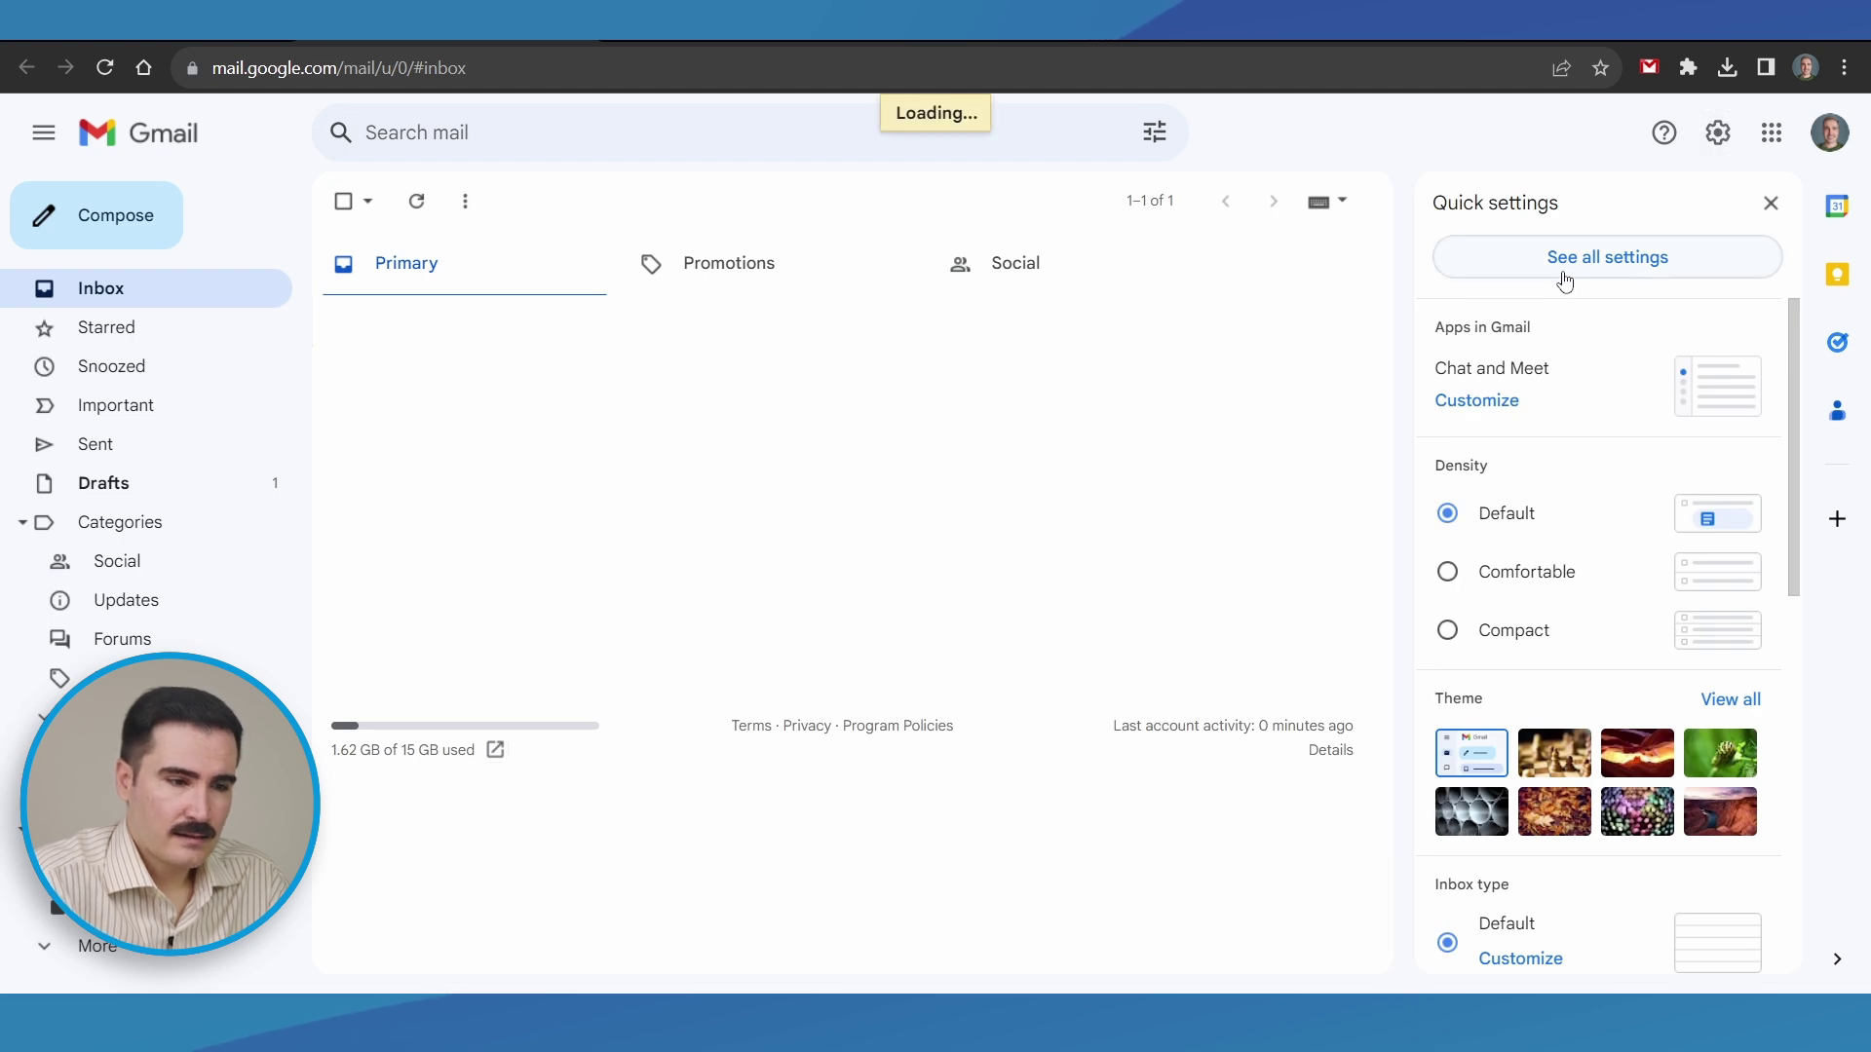
{"action": "scroll", "coordinate": [1237, 414], "scroll_direction": "down", "scroll_amount": 2}
{"action": "scroll", "coordinate": [1237, 414], "scroll_direction": "down", "scroll_amount": 2}
{"action": "scroll", "coordinate": [1238, 414], "scroll_direction": "down", "scroll_amount": 2}
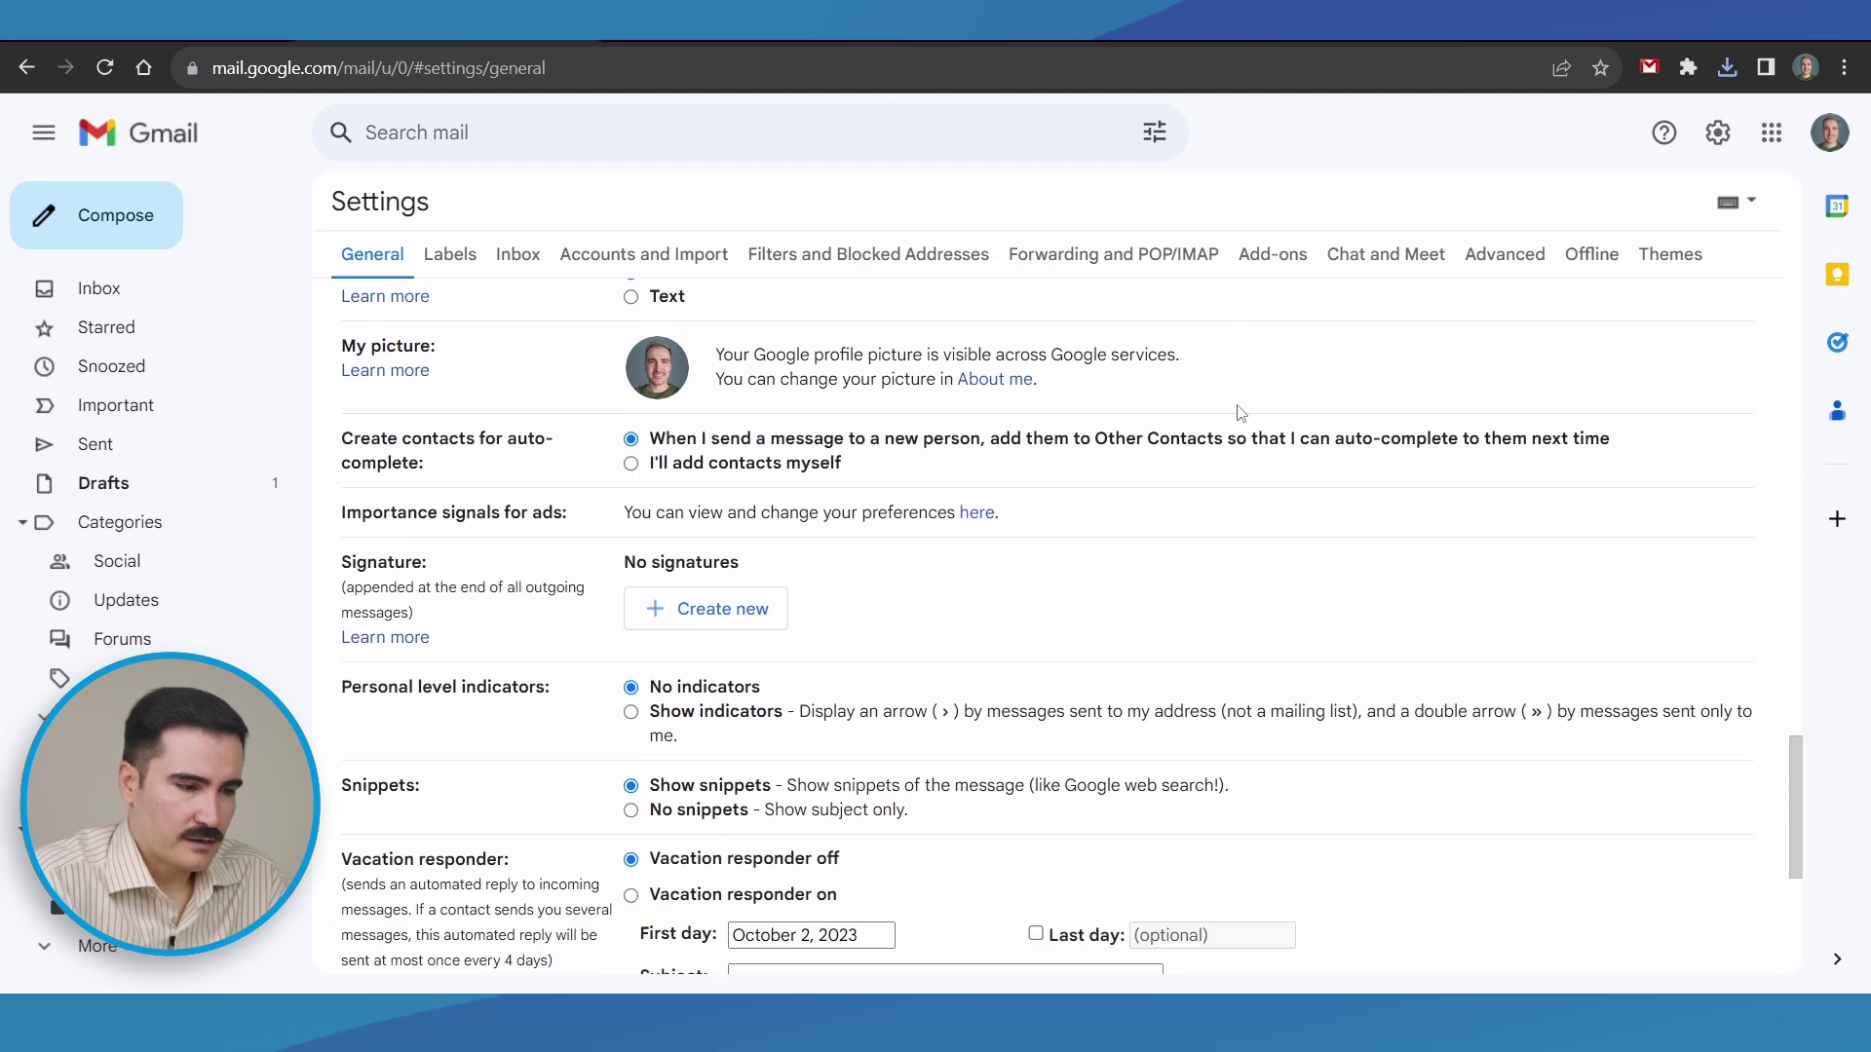
{"action": "left_click", "coordinate": [699, 609]}
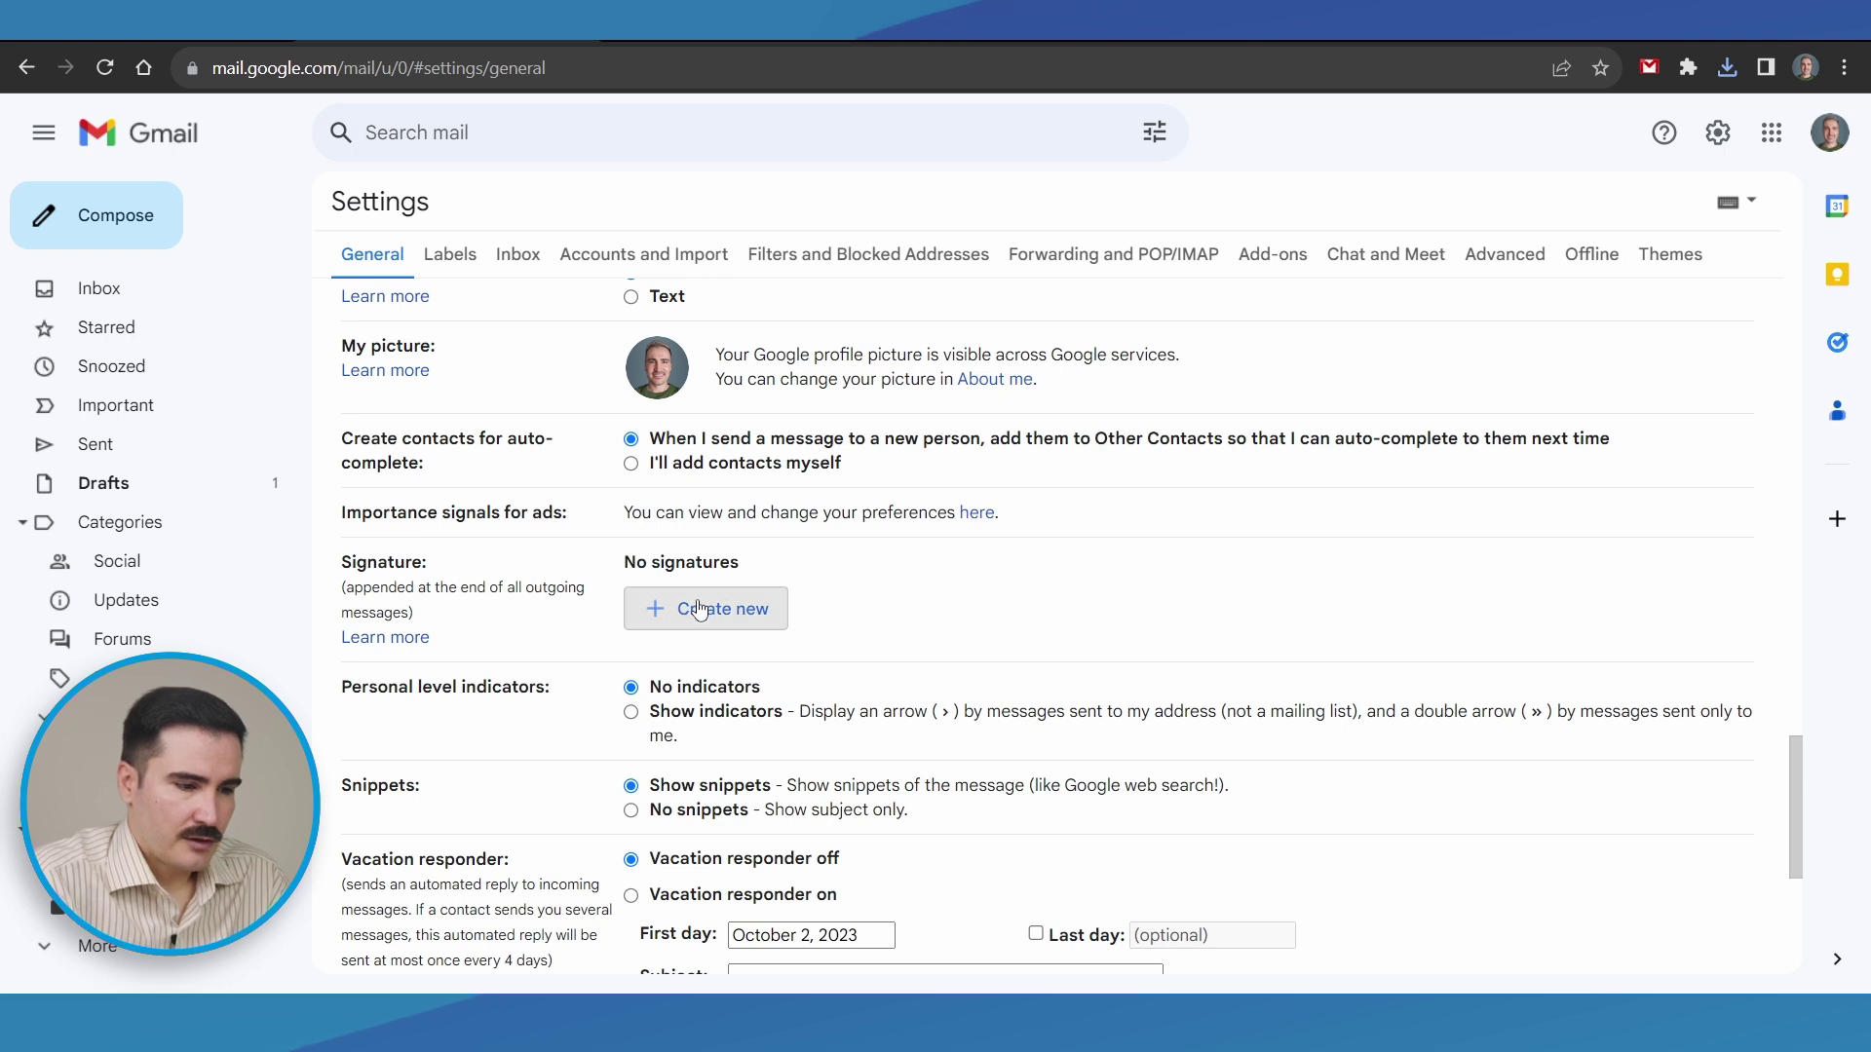
{"action": "type", "text": "Erikson"}
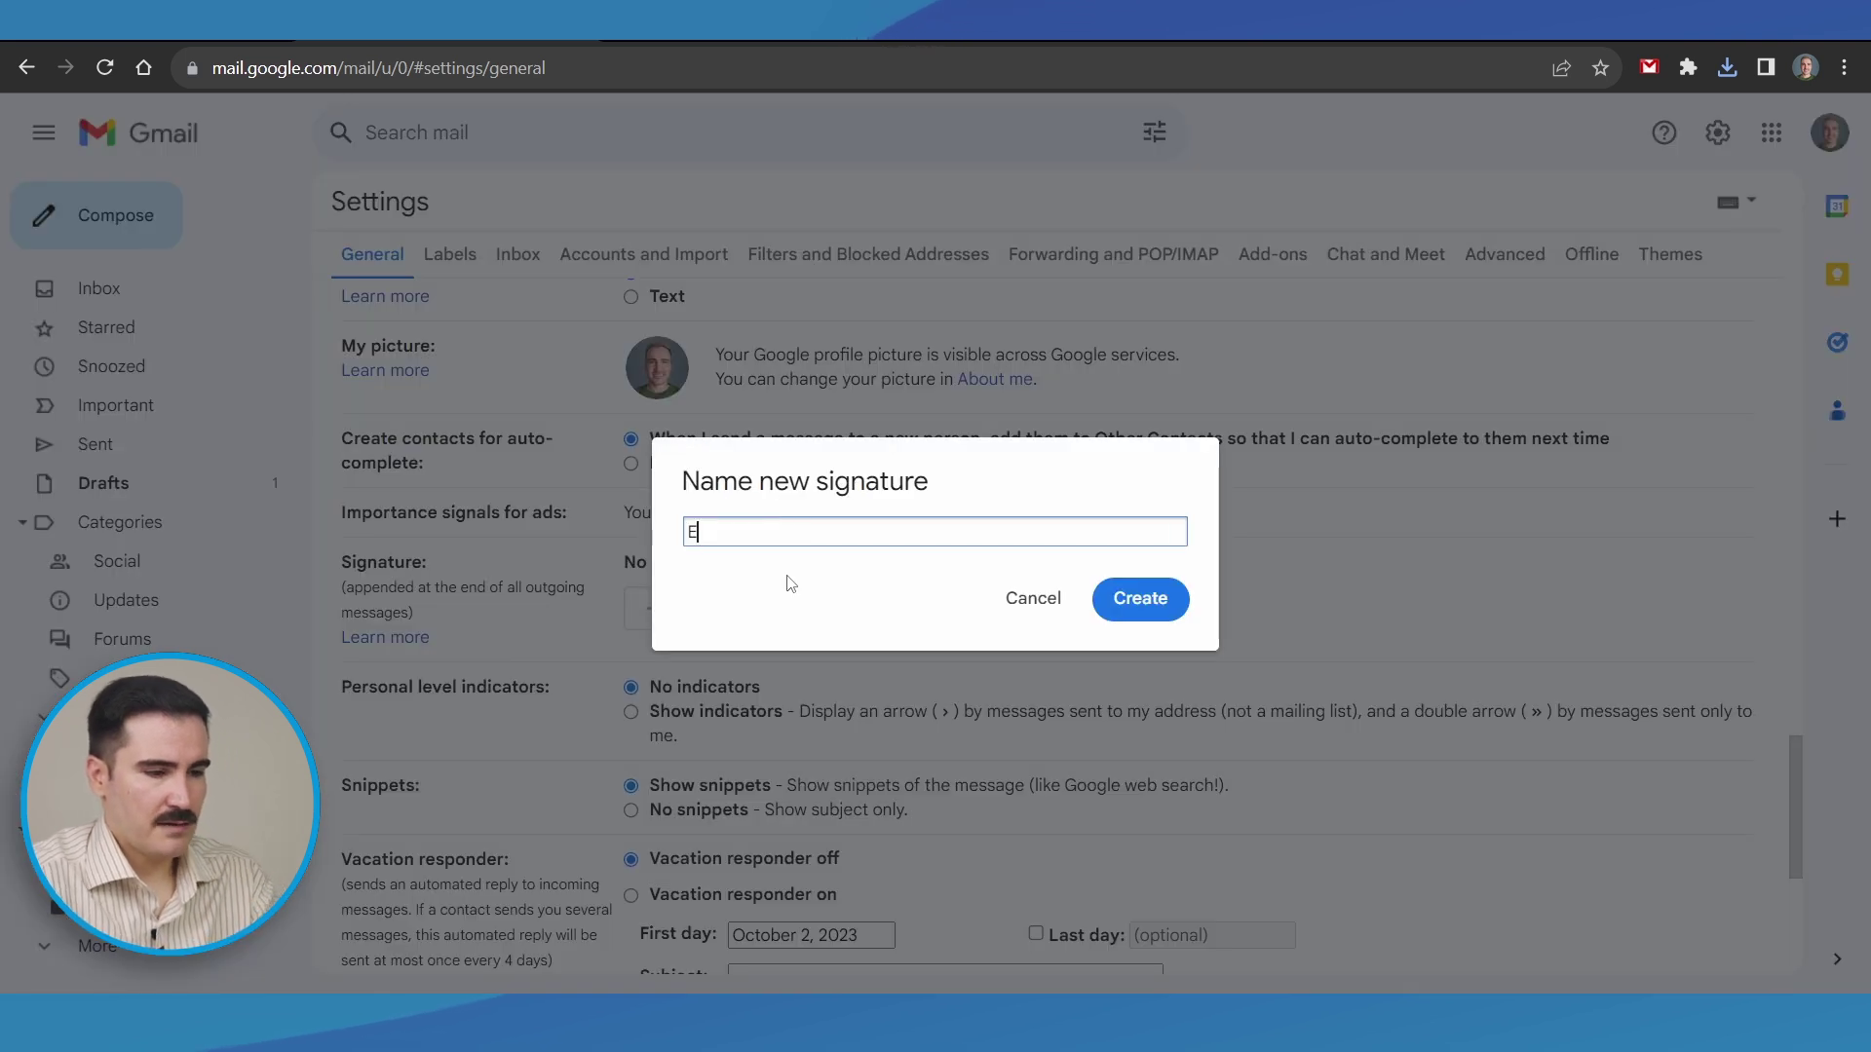
{"action": "key", "text": "Return"}
{"action": "left_click", "coordinate": [1149, 618]}
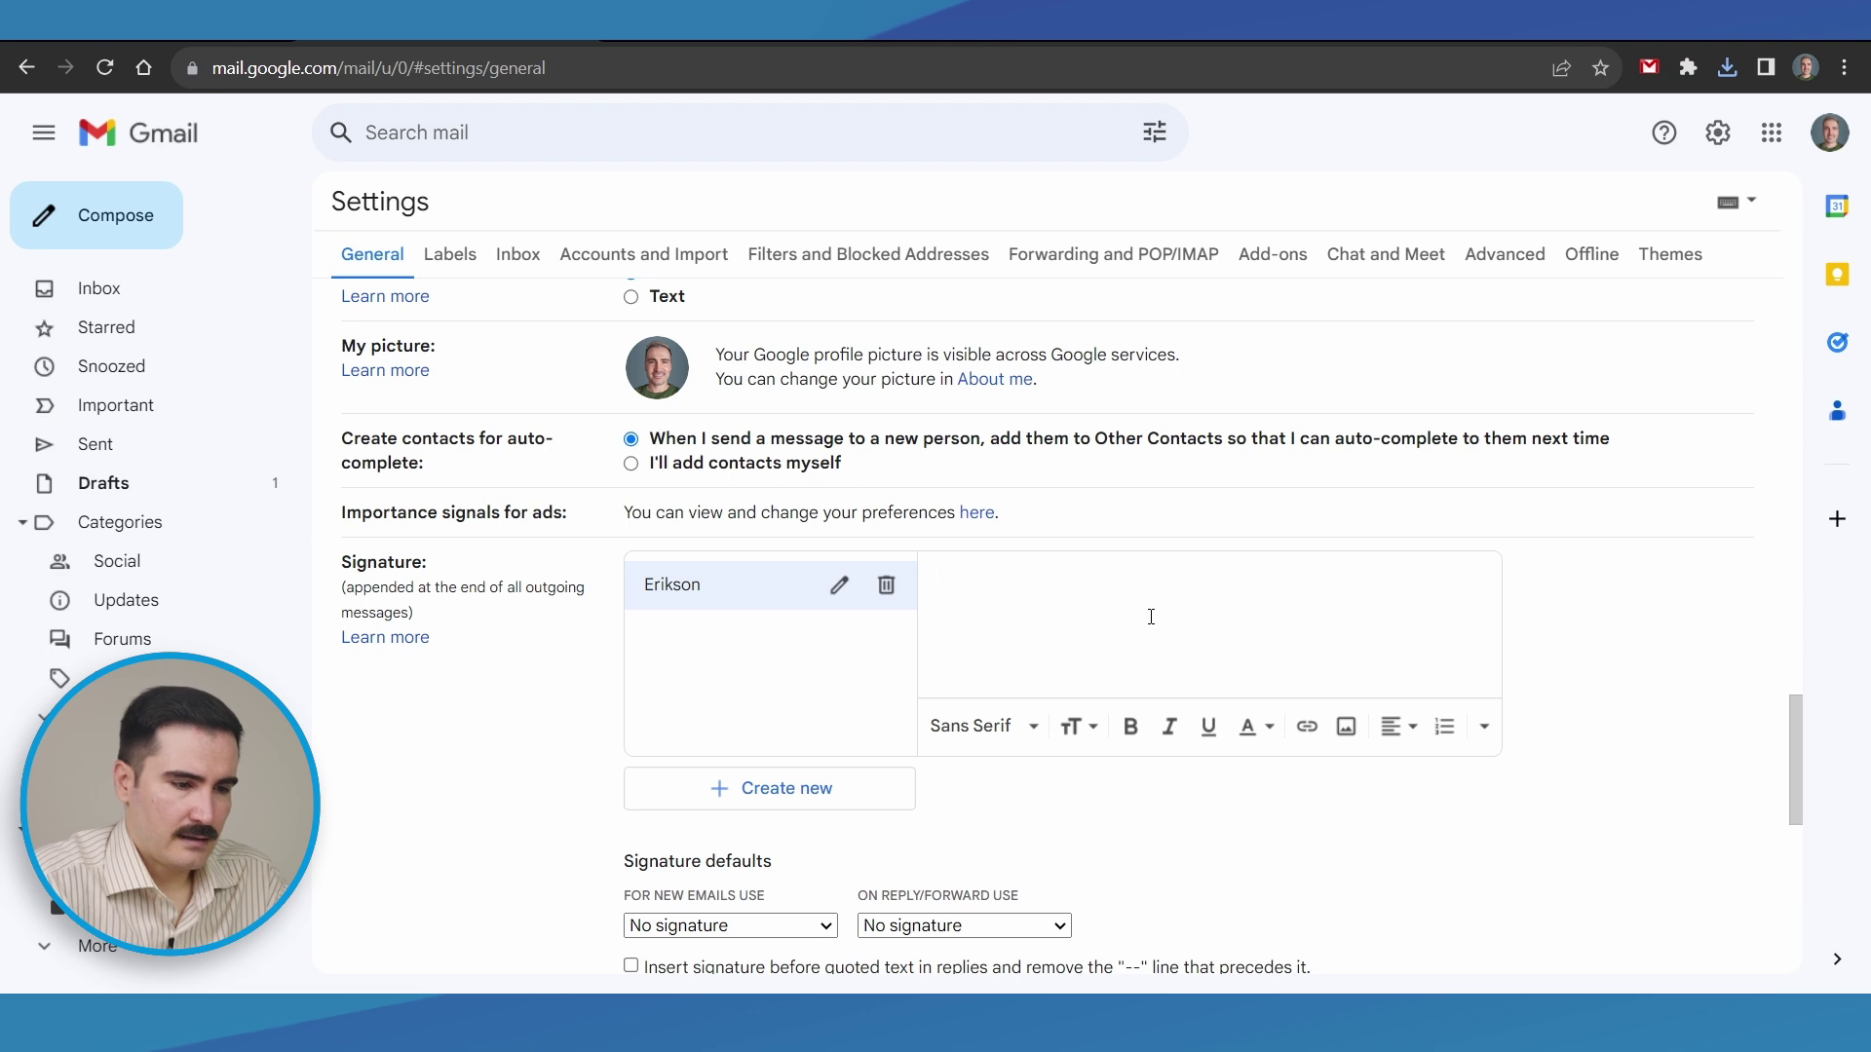
{"action": "key", "text": "ctrl+v"}
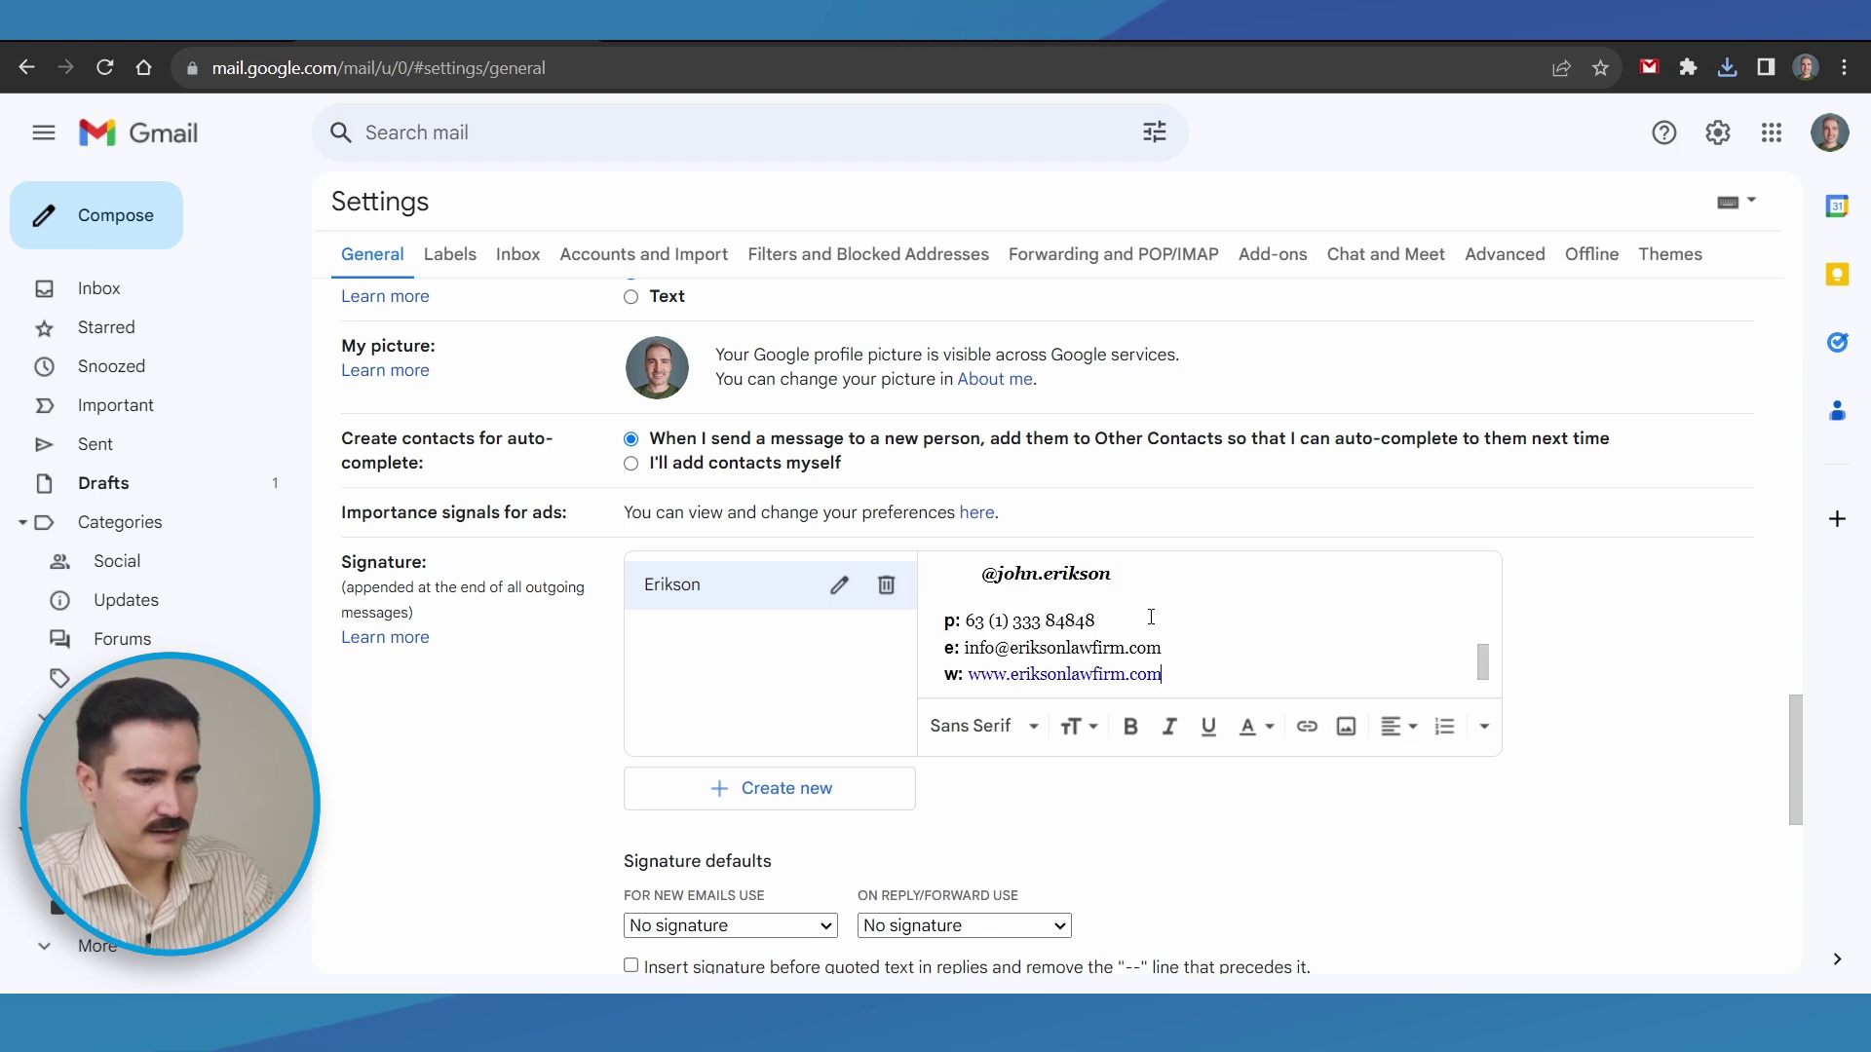
{"action": "scroll", "coordinate": [1150, 617], "scroll_direction": "up", "scroll_amount": 5}
{"action": "scroll", "coordinate": [1150, 617], "scroll_direction": "down", "scroll_amount": 3}
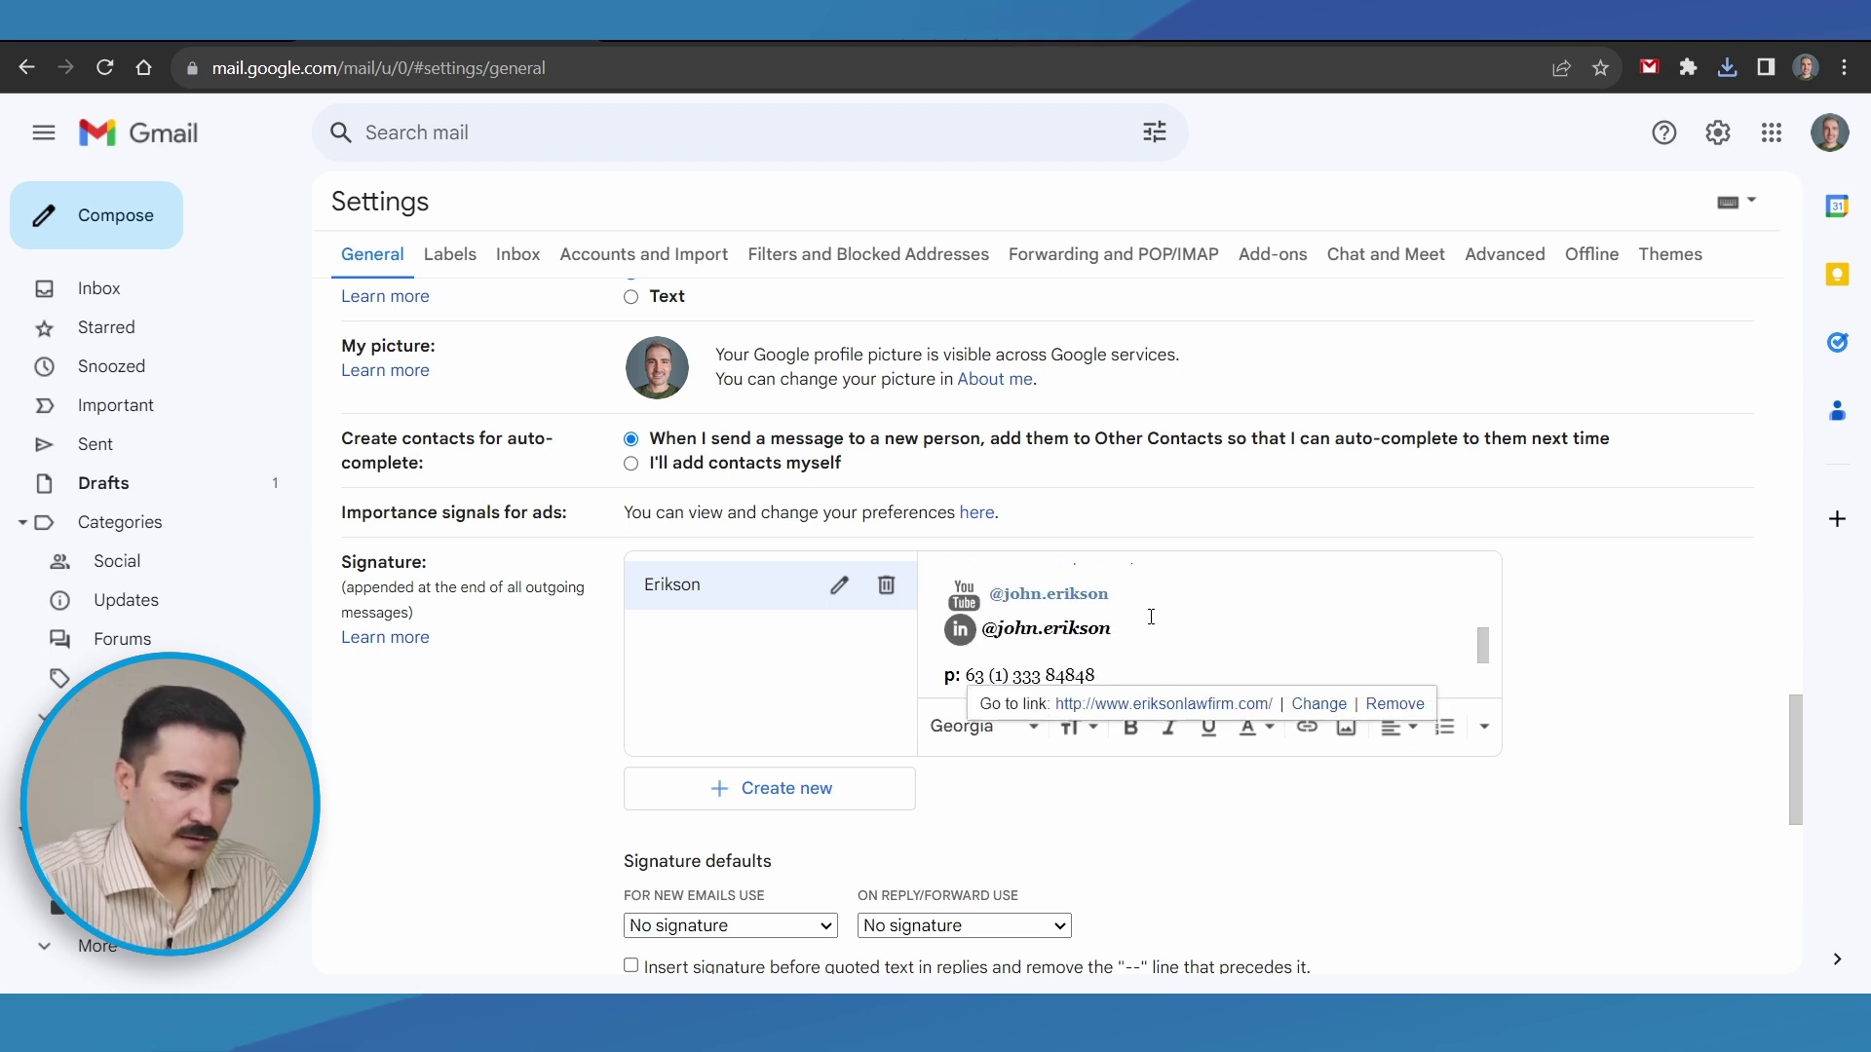
{"action": "scroll", "coordinate": [1150, 617], "scroll_direction": "down", "scroll_amount": 1}
{"action": "scroll", "coordinate": [1151, 617], "scroll_direction": "down", "scroll_amount": 2}
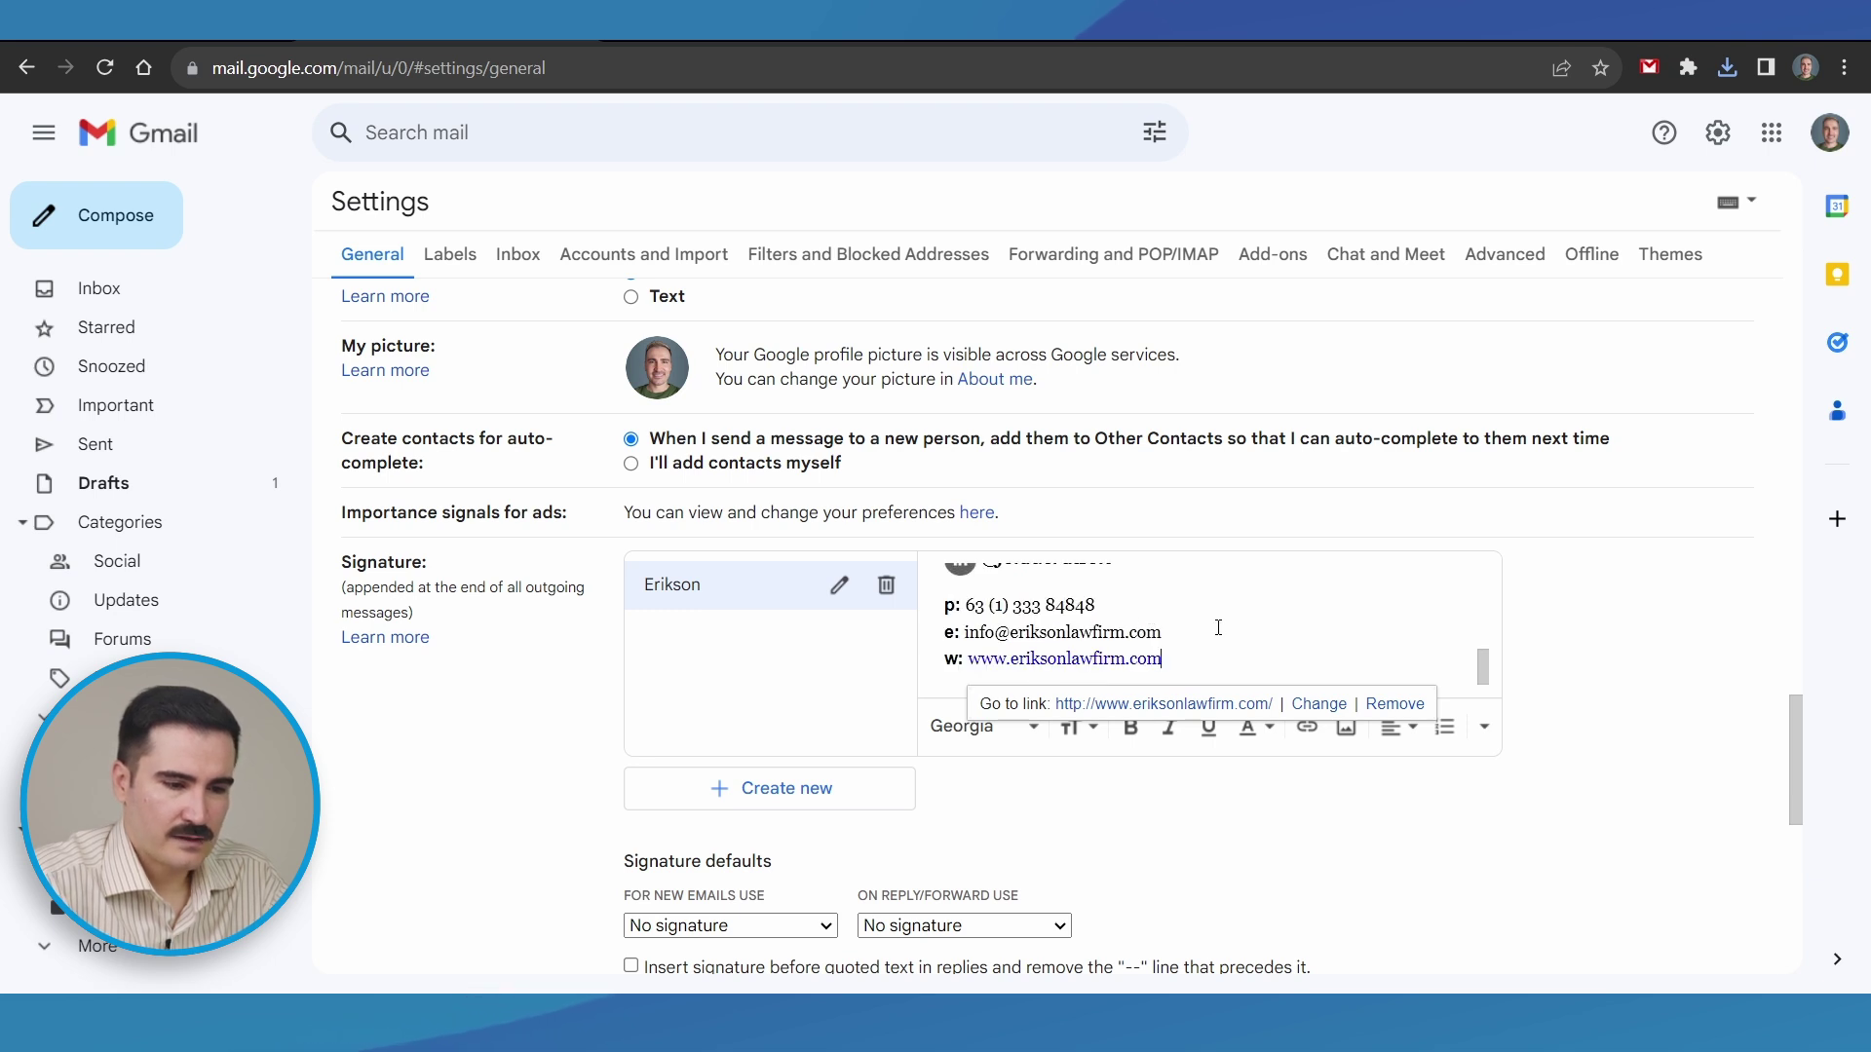
{"action": "scroll", "coordinate": [1338, 716], "scroll_direction": "down", "scroll_amount": 2}
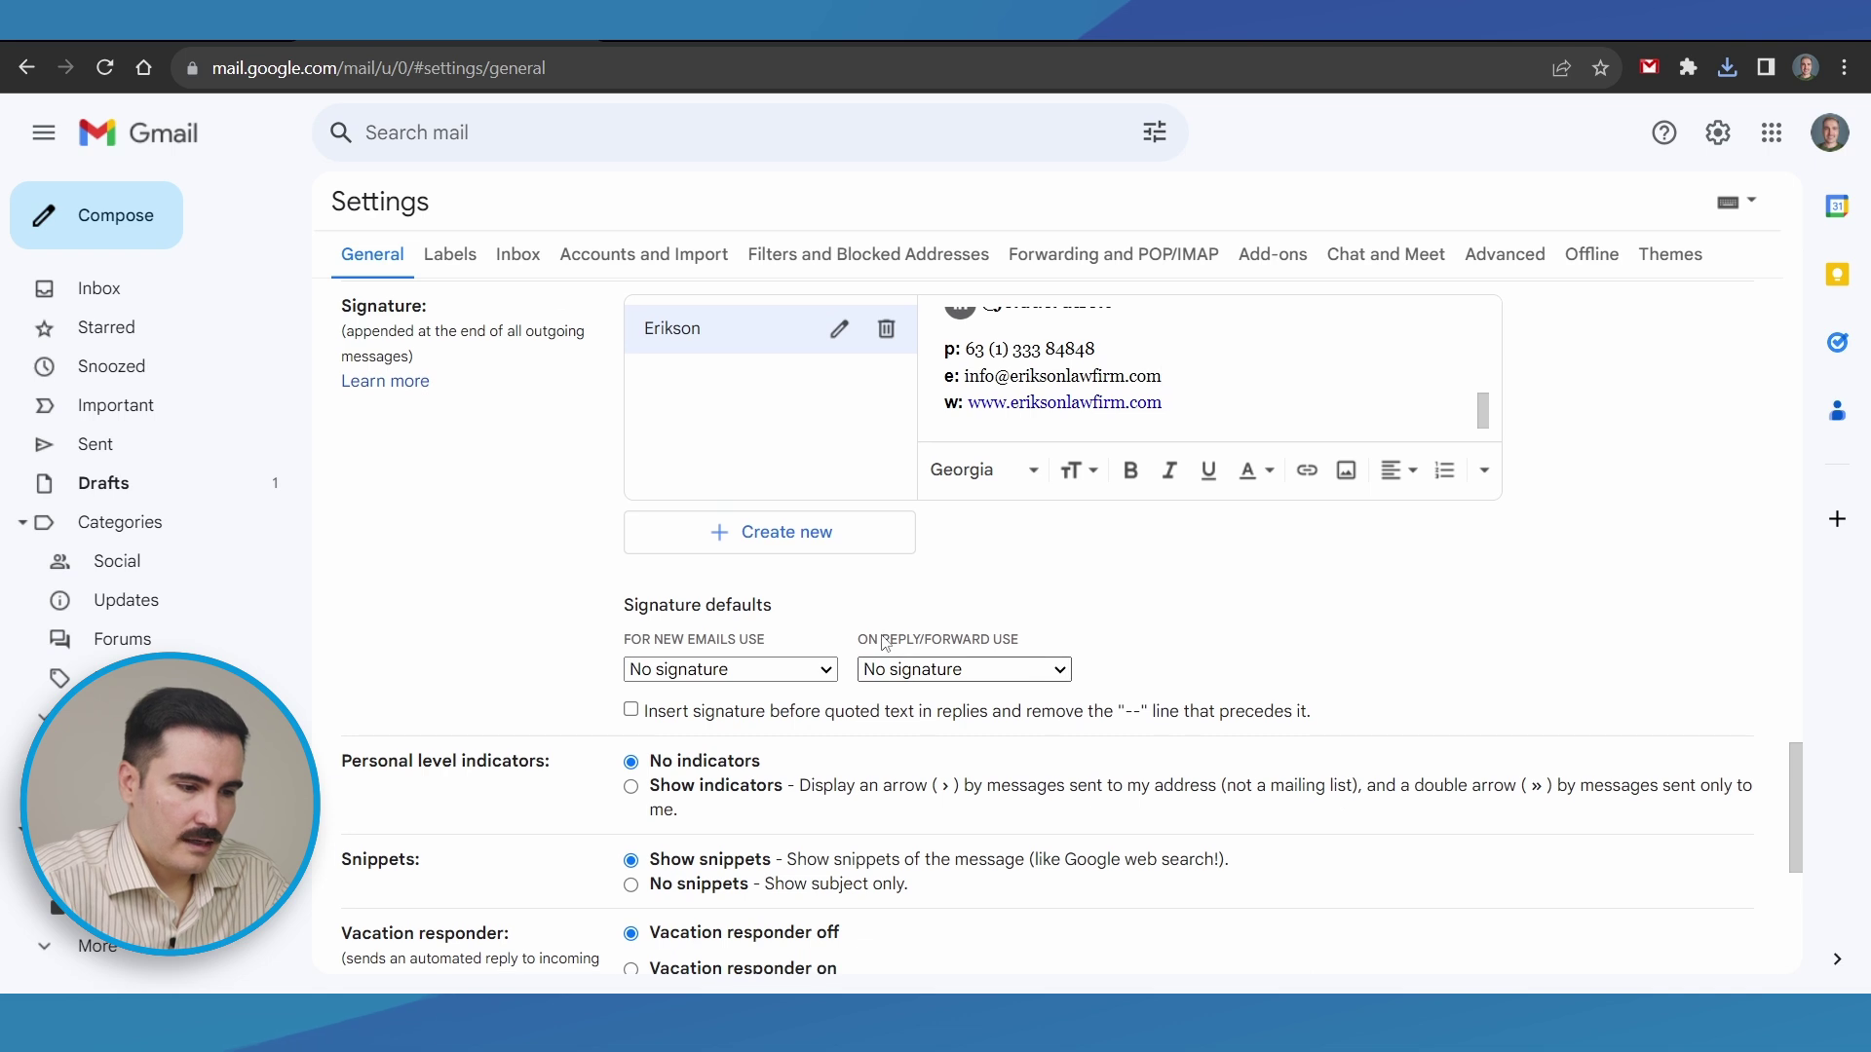
Make Erikson the default for new emails and replies/forwards, and save the settings.
{"action": "left_click", "coordinate": [738, 672]}
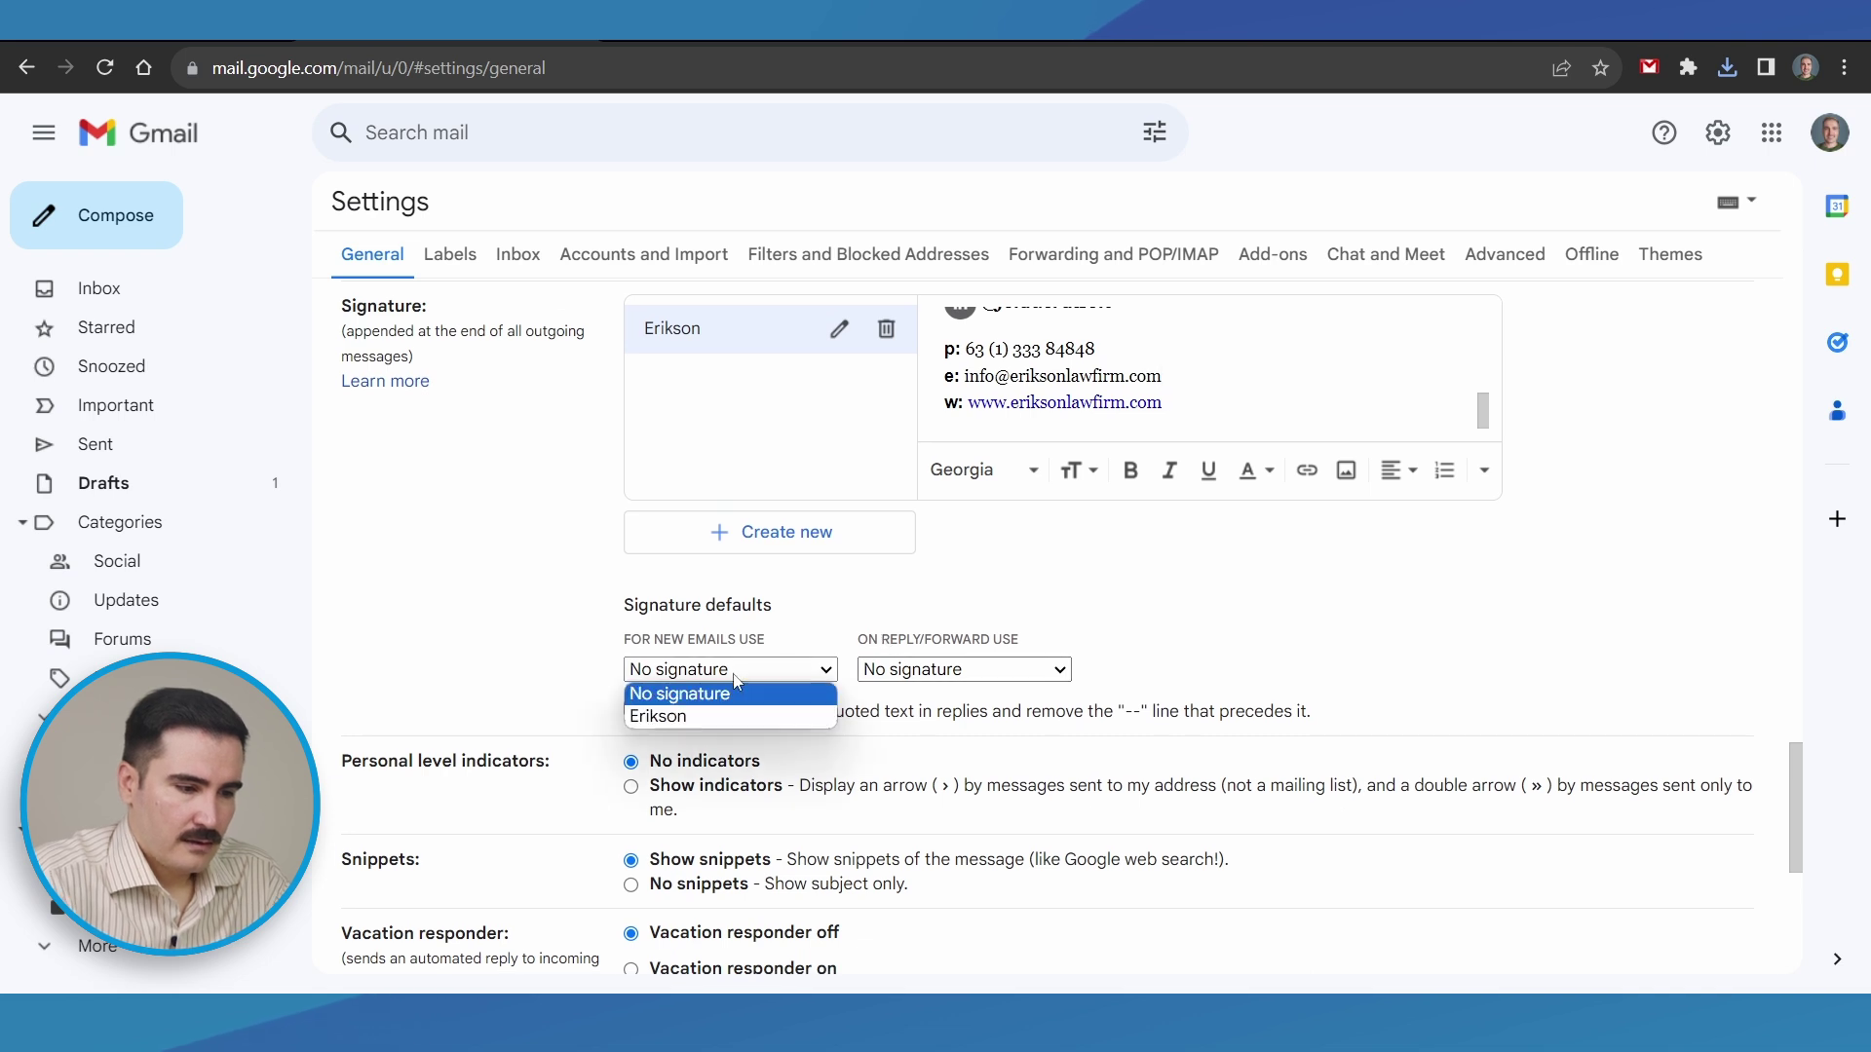
{"action": "left_click", "coordinate": [660, 716]}
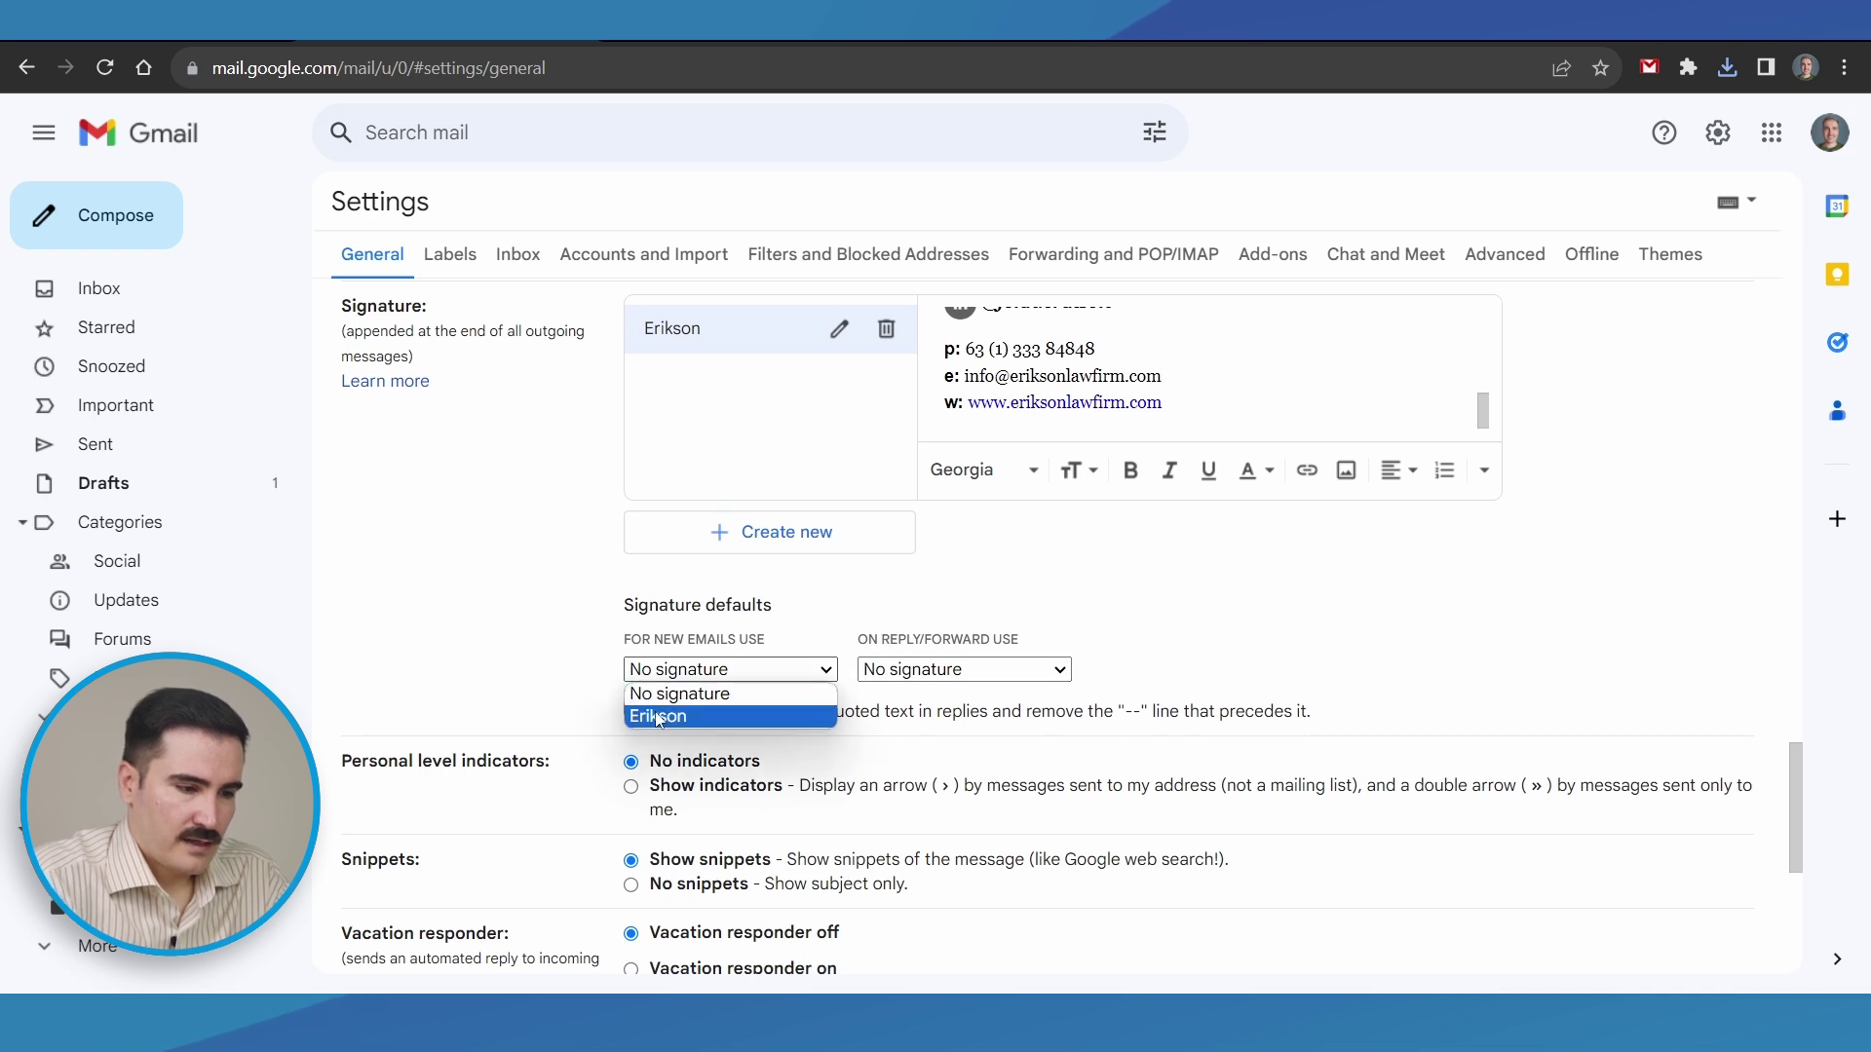
{"action": "left_click", "coordinate": [920, 671]}
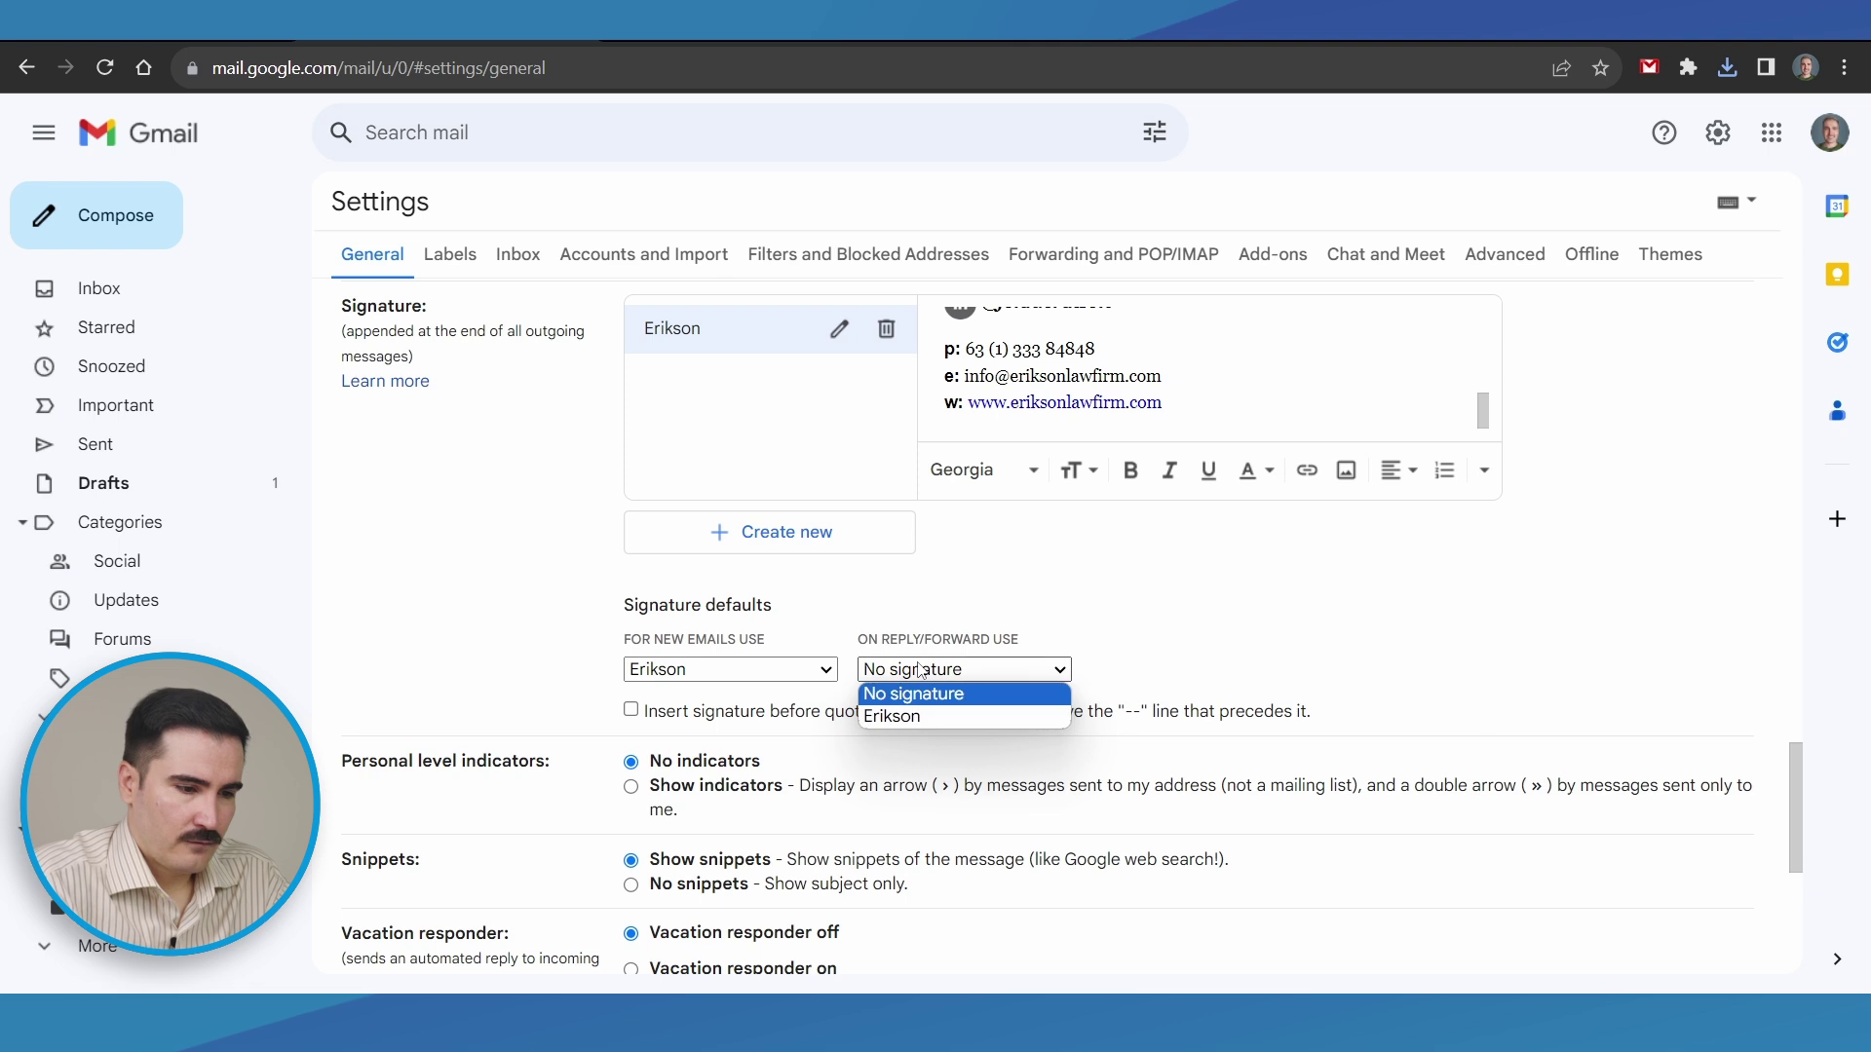
{"action": "left_click", "coordinate": [893, 718]}
{"action": "scroll", "coordinate": [1038, 805], "scroll_direction": "down", "scroll_amount": 4}
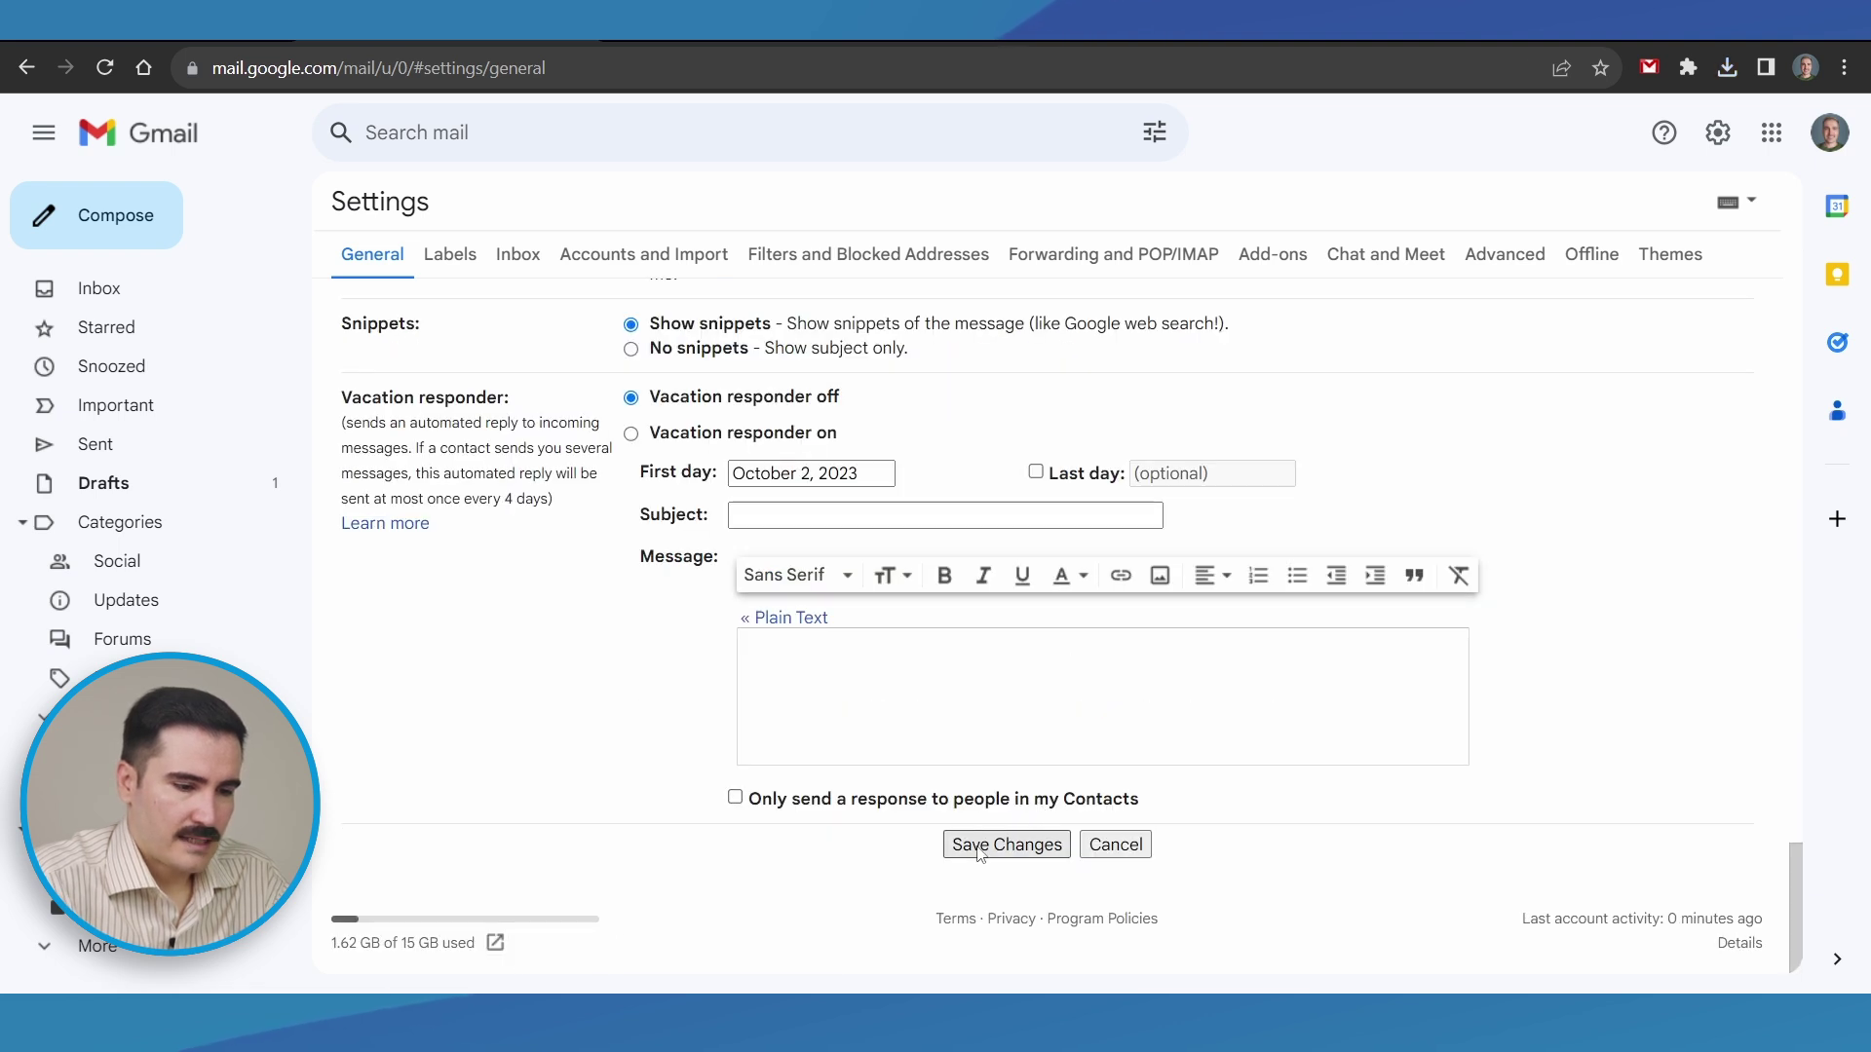
{"action": "left_click", "coordinate": [1005, 845]}
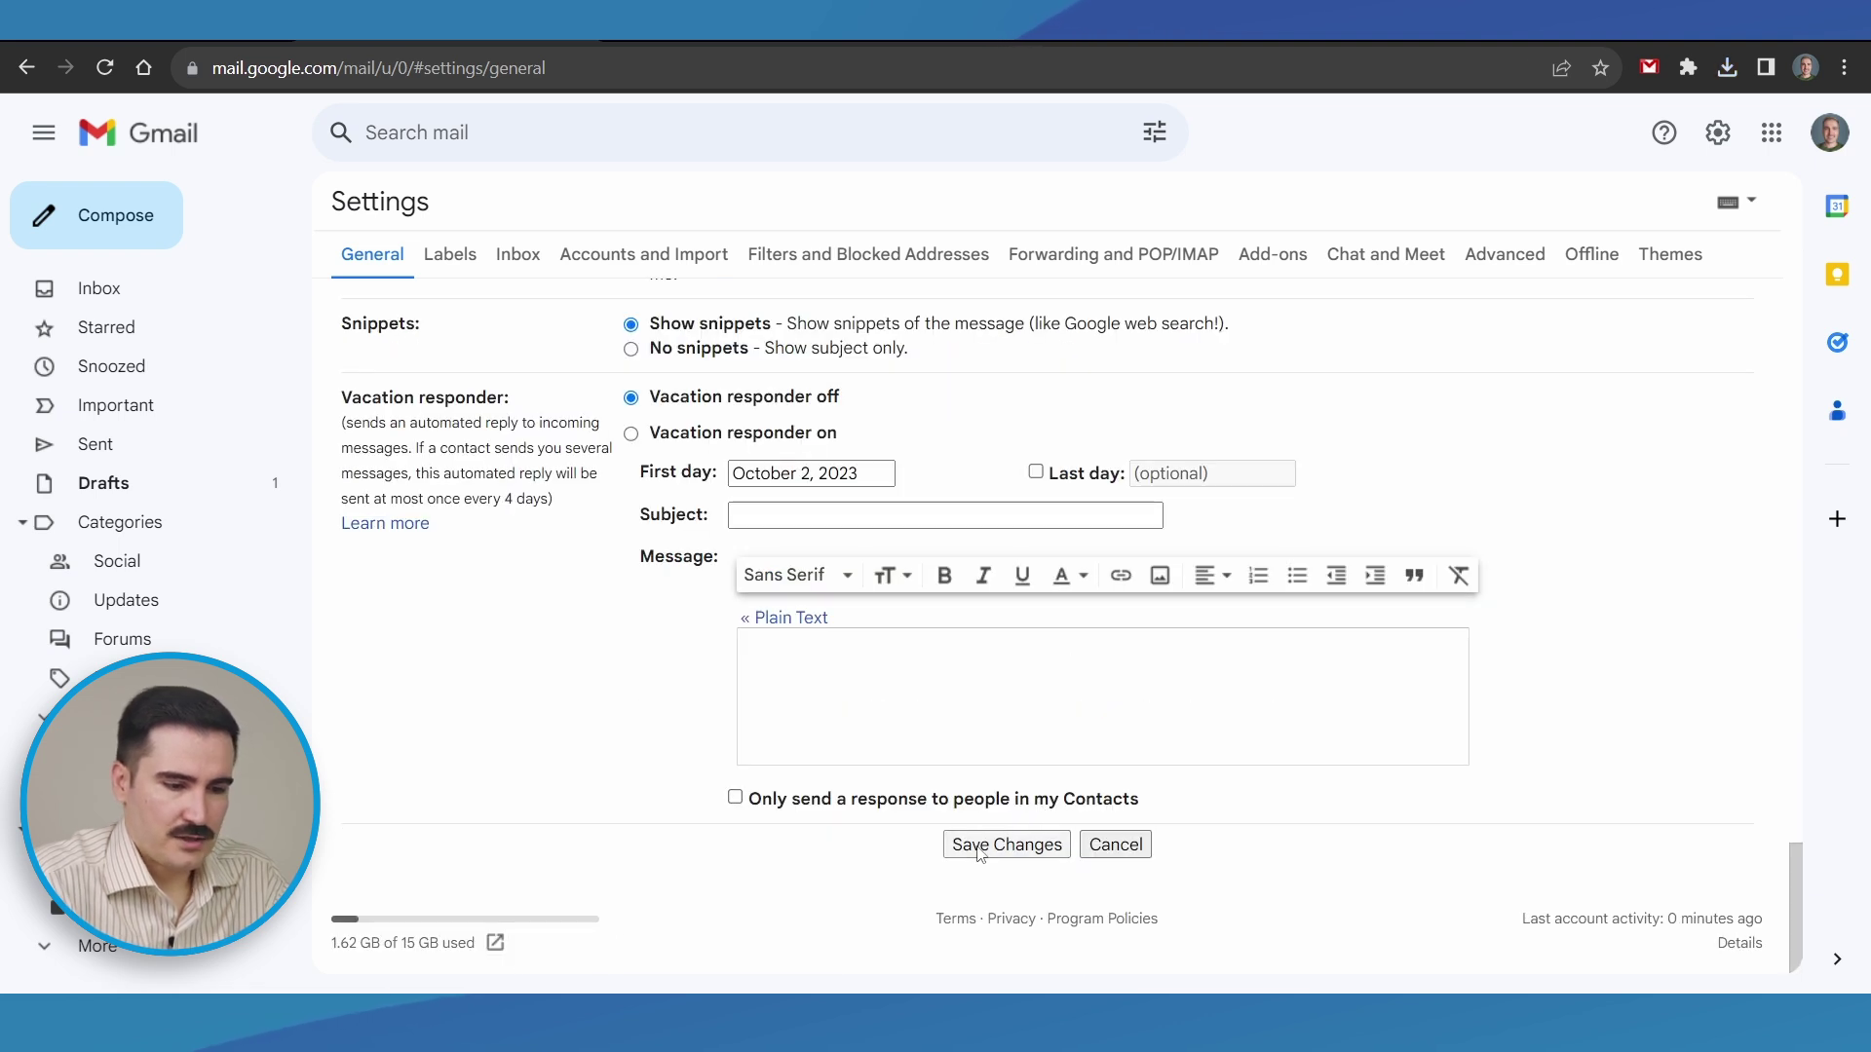
Check that a new Gmail message includes the Erikson signature, then return to Bybrand.
{"action": "left_click", "coordinate": [118, 215]}
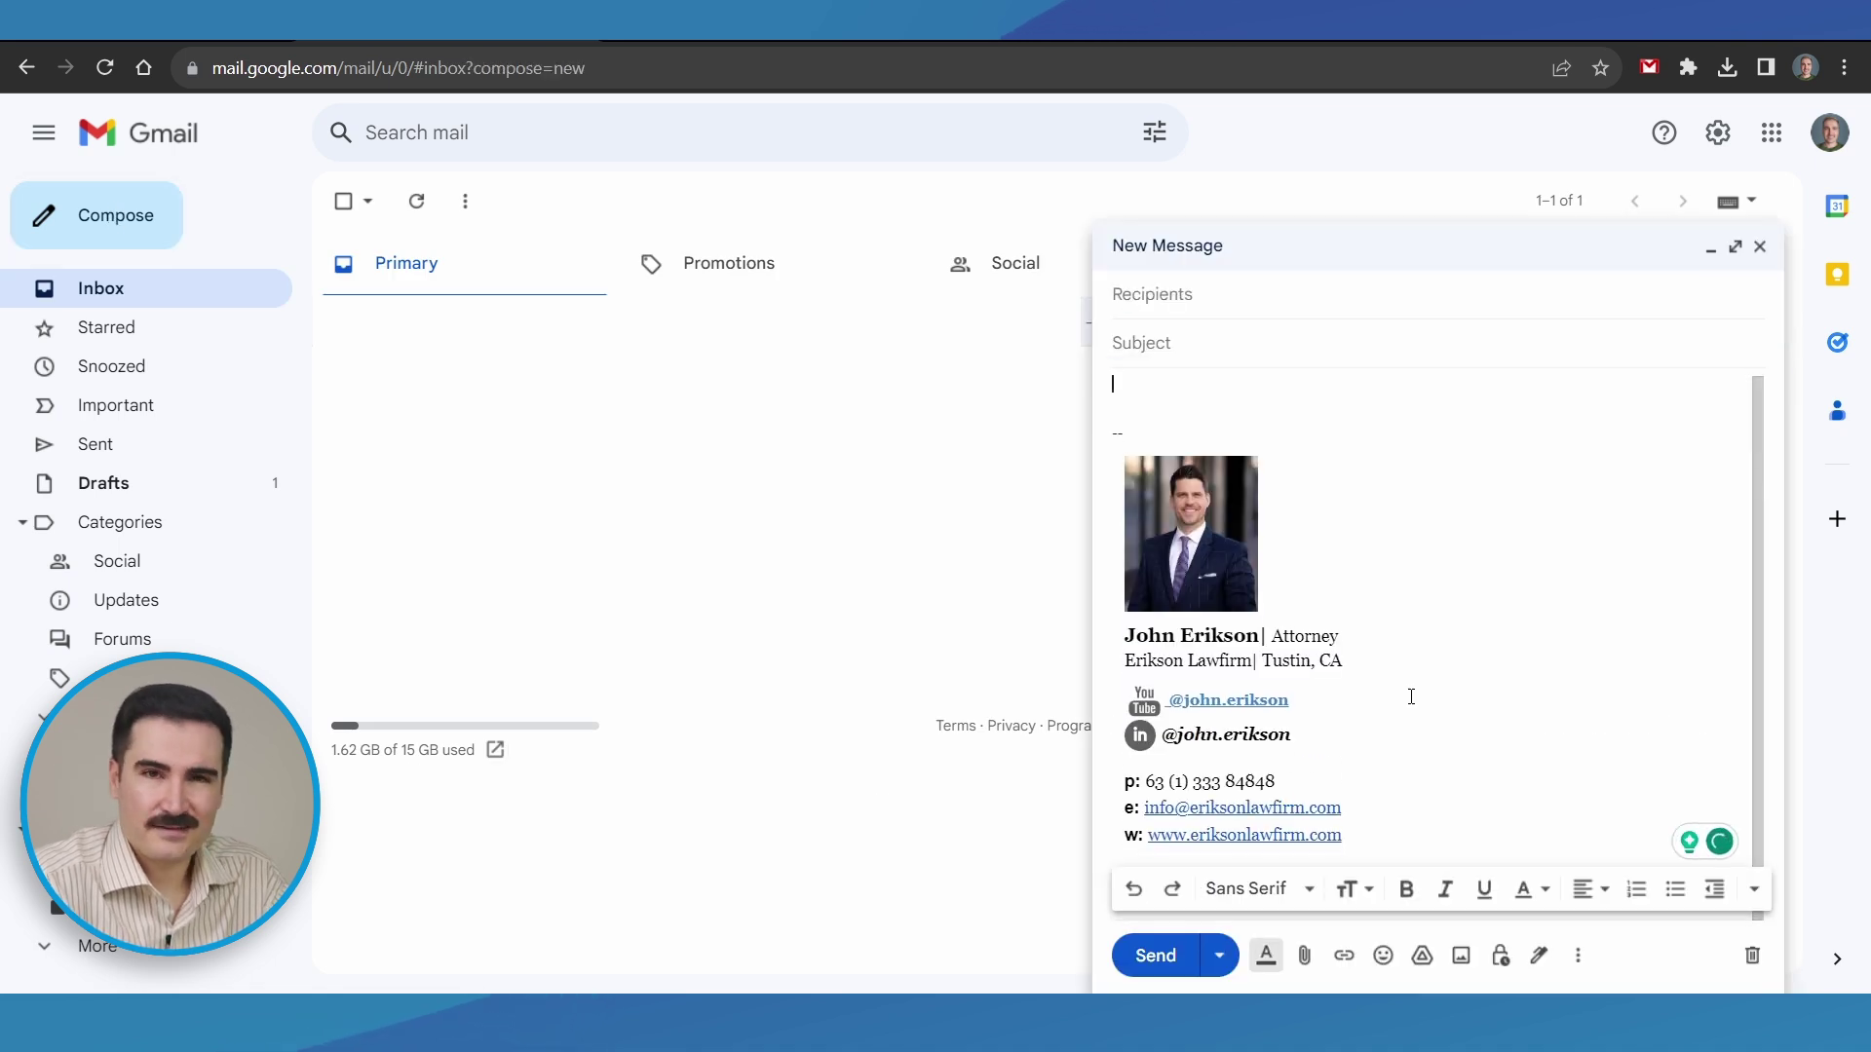
{"action": "key", "text": "ctrl+Tab"}
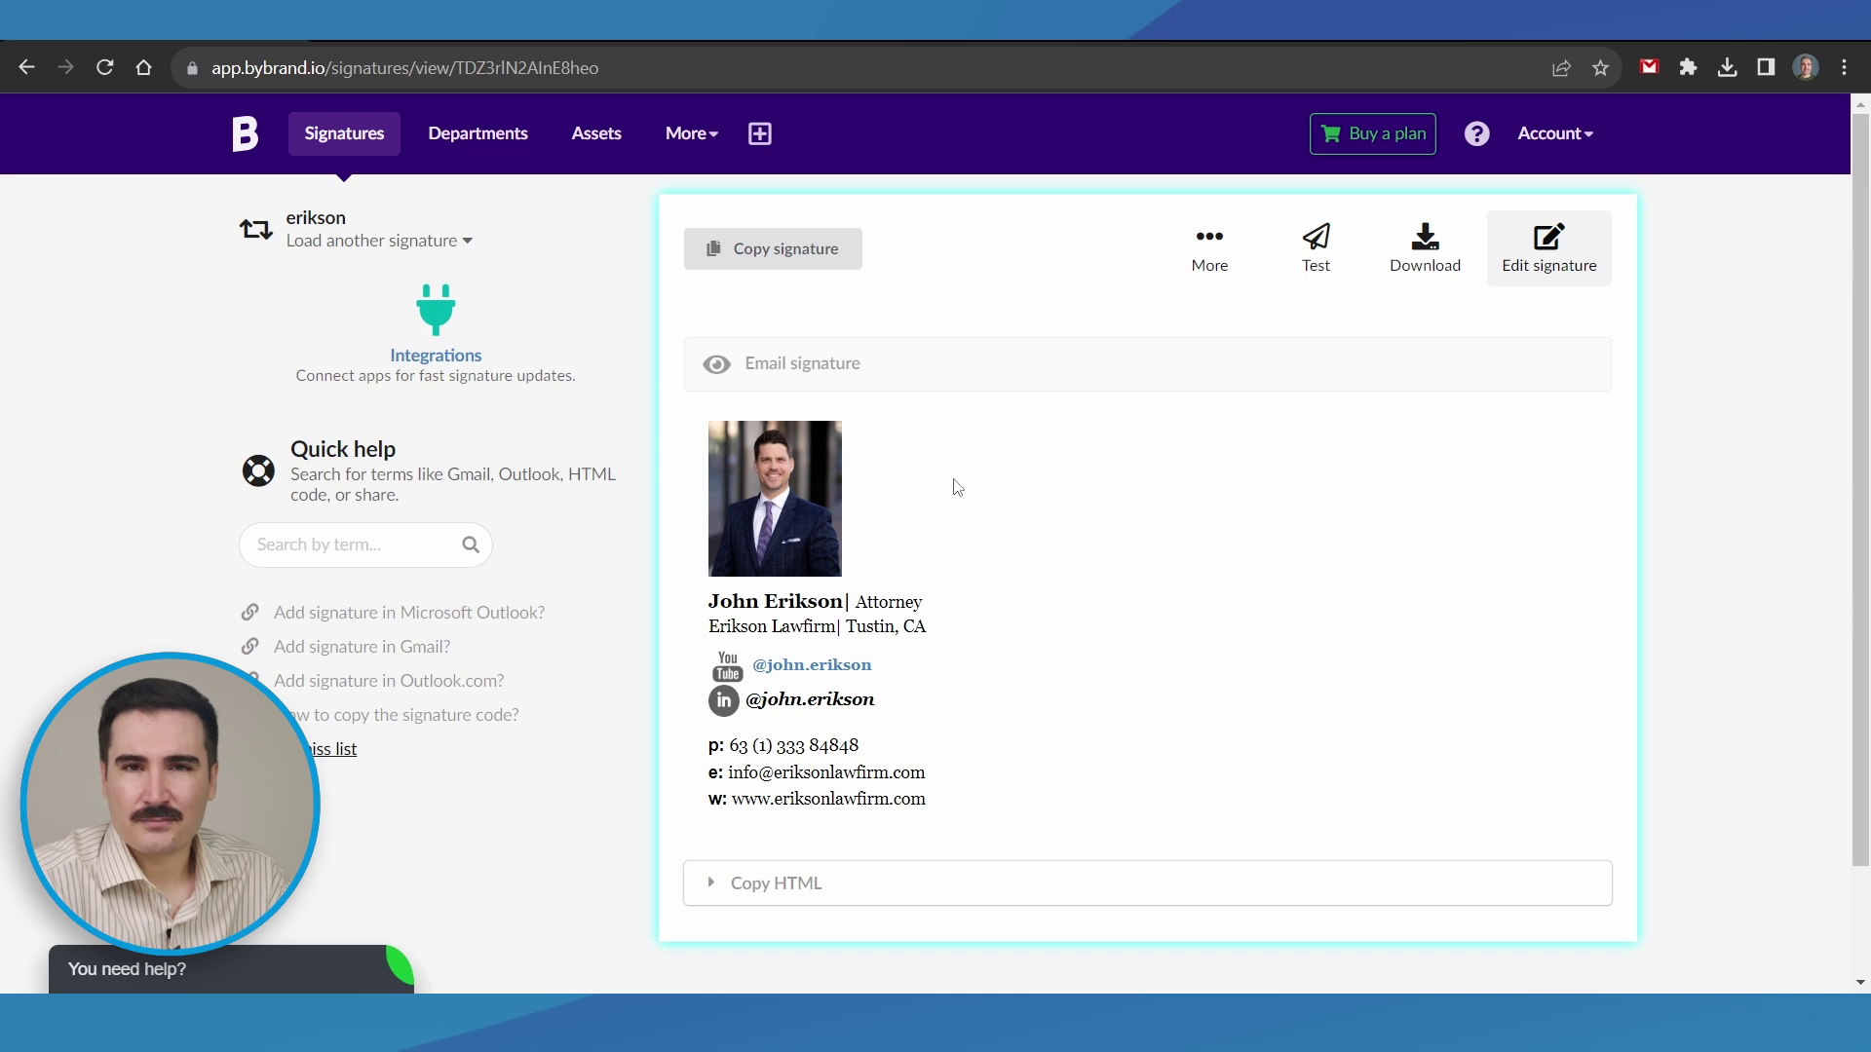
Start a second signature from the Cristian J. Martins lawyer template.
{"action": "left_click", "coordinate": [379, 141]}
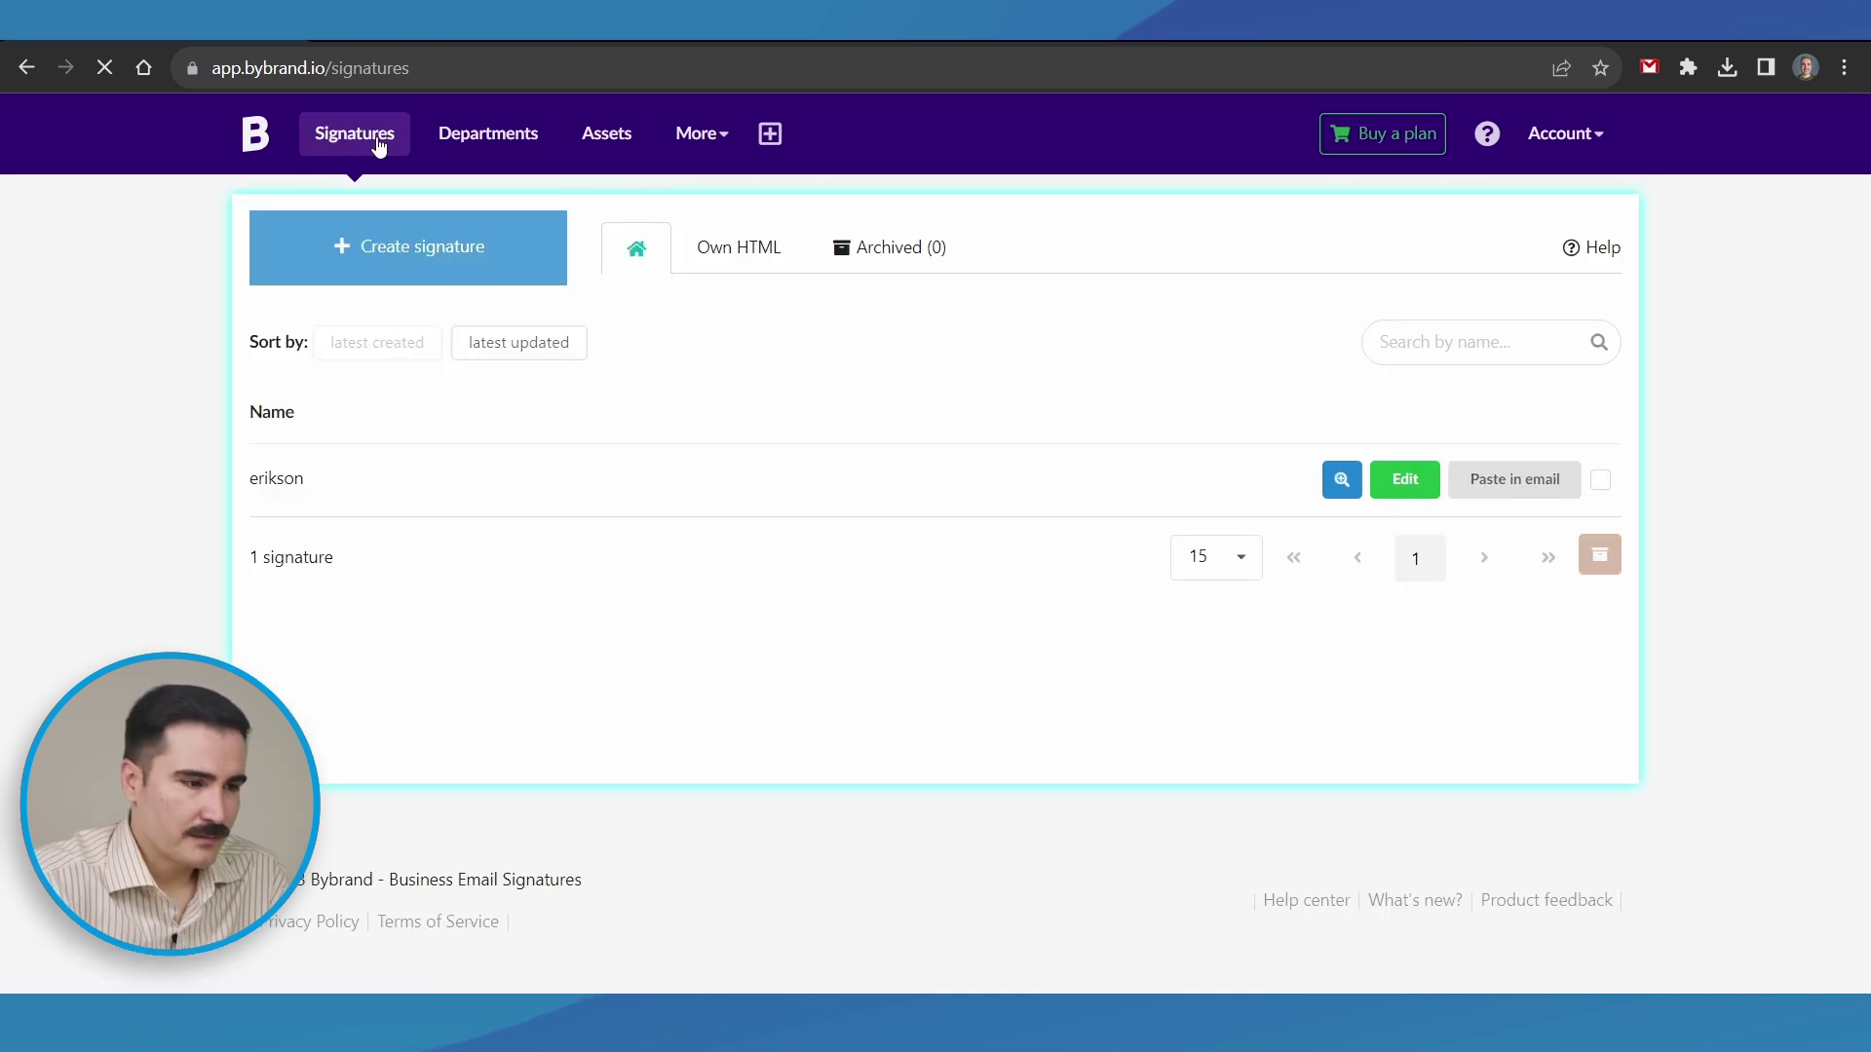
{"action": "left_click", "coordinate": [408, 239]}
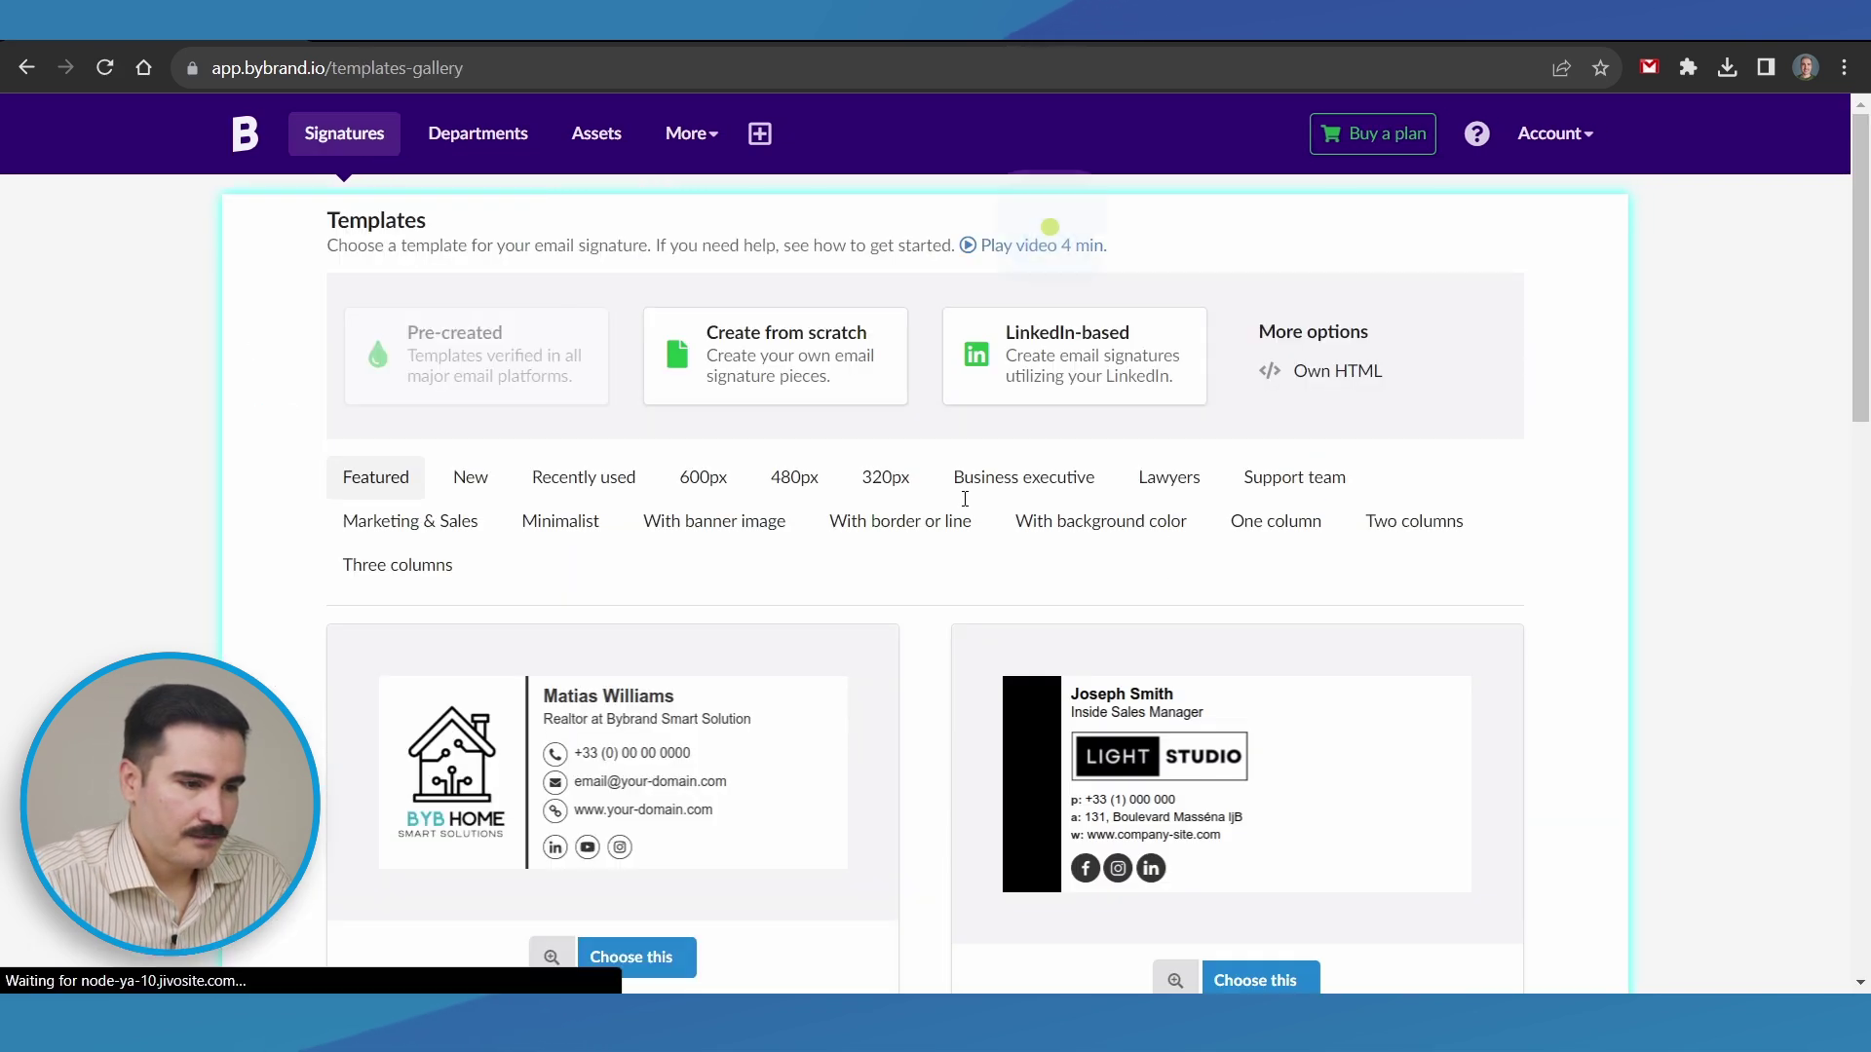
{"action": "left_click", "coordinate": [1171, 478]}
{"action": "scroll", "coordinate": [1339, 713], "scroll_direction": "down", "scroll_amount": 5}
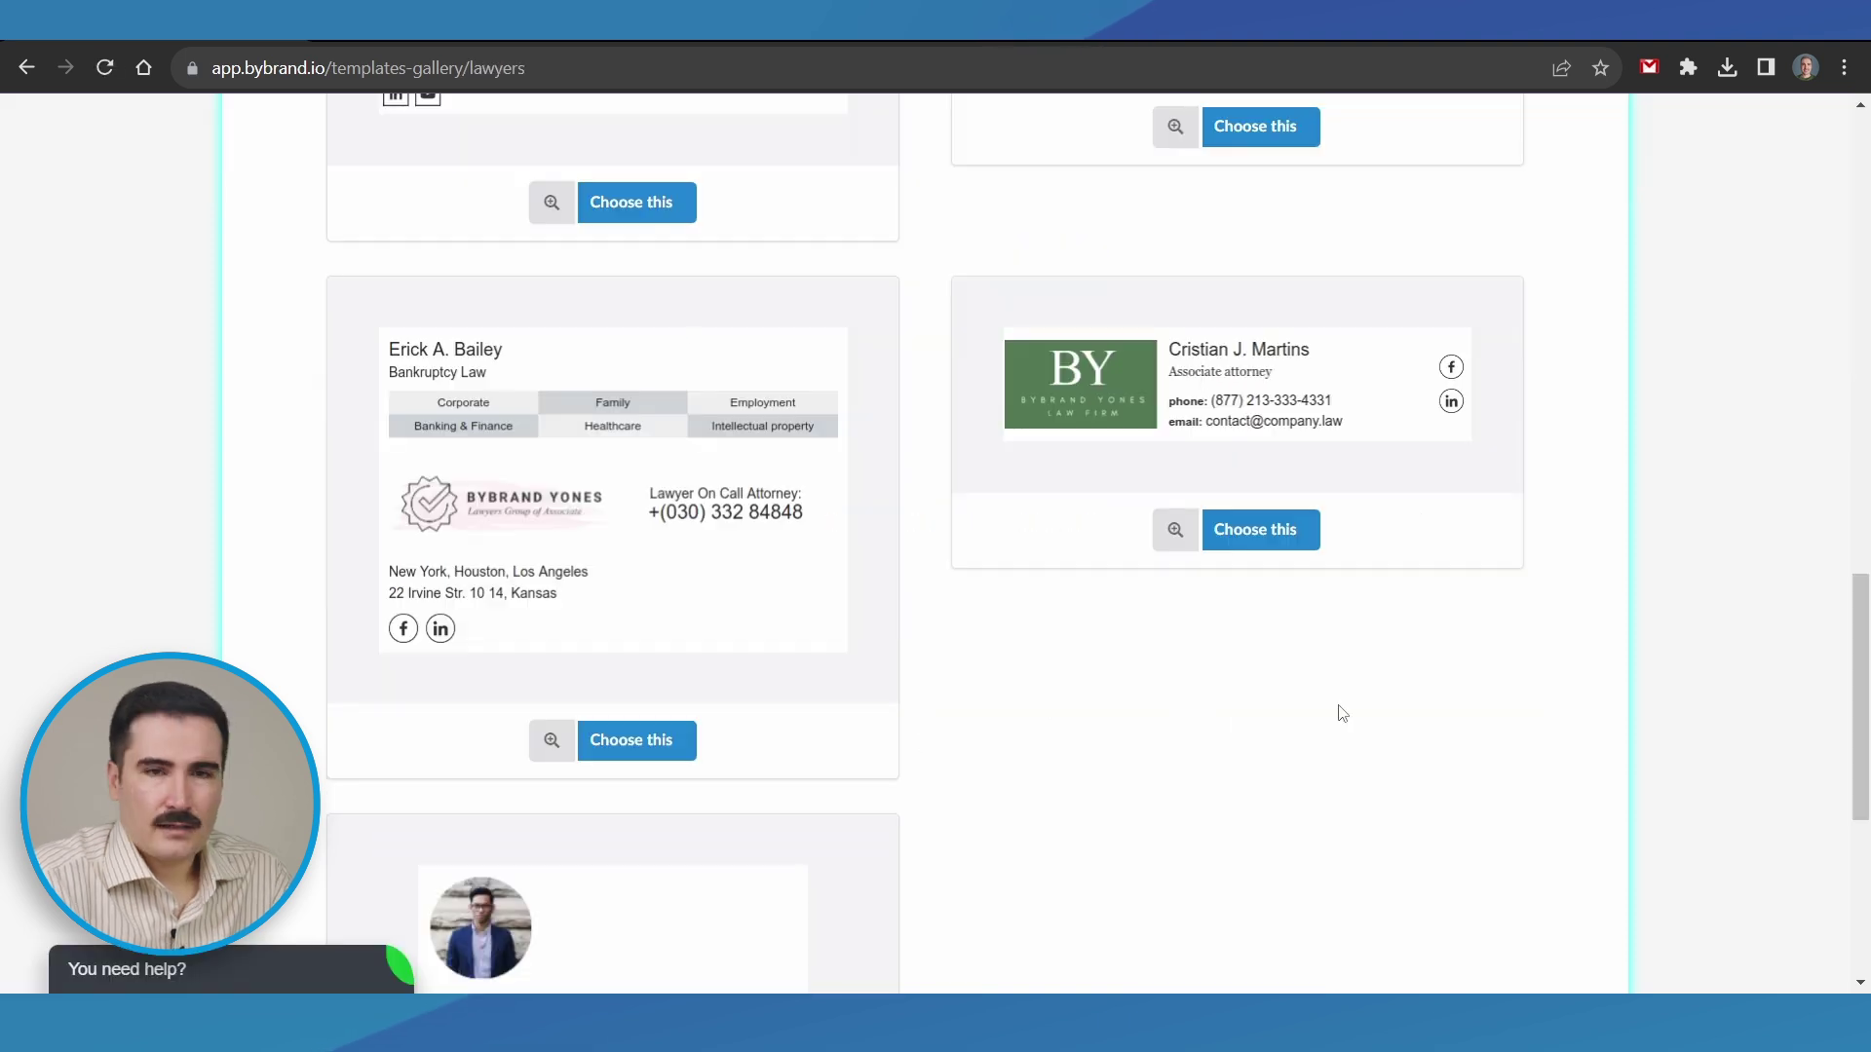
{"action": "left_click", "coordinate": [1275, 536]}
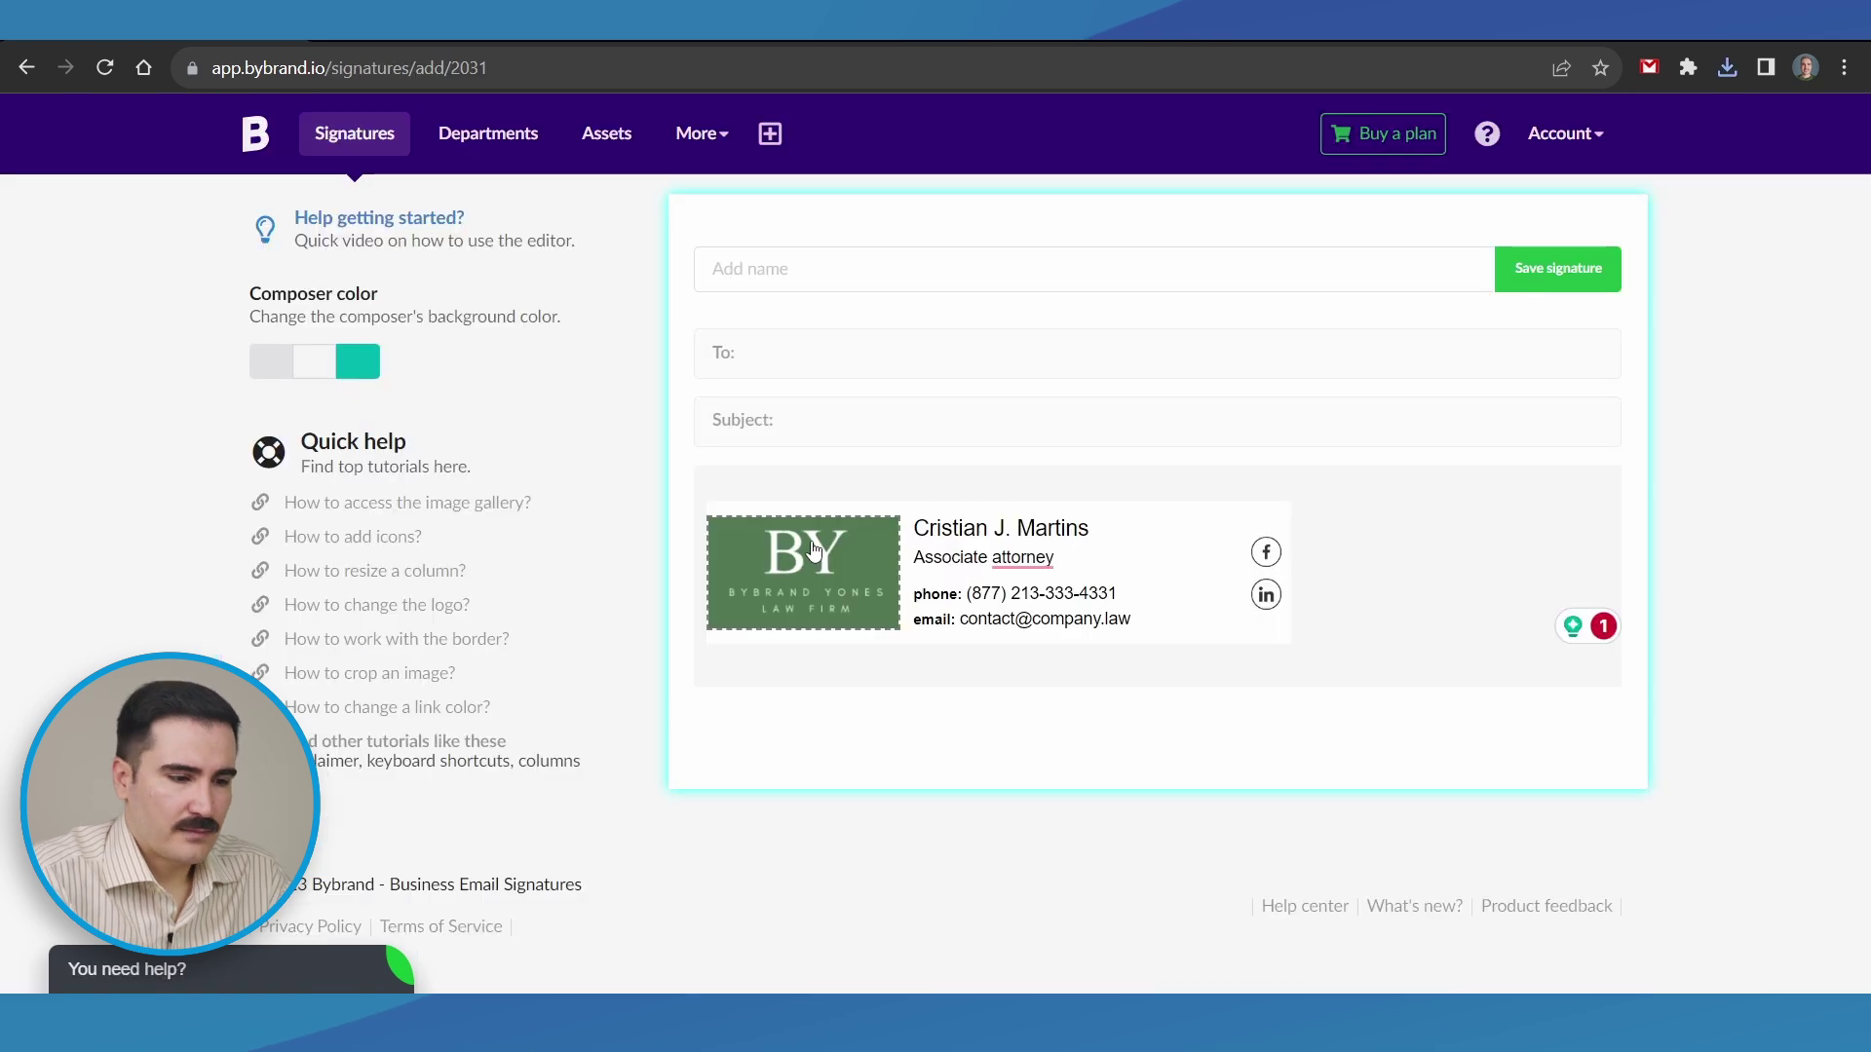
Replace the green BY logo with the uploaded law-firm-logo.jpg and shrink it.
{"action": "left_click", "coordinate": [804, 555]}
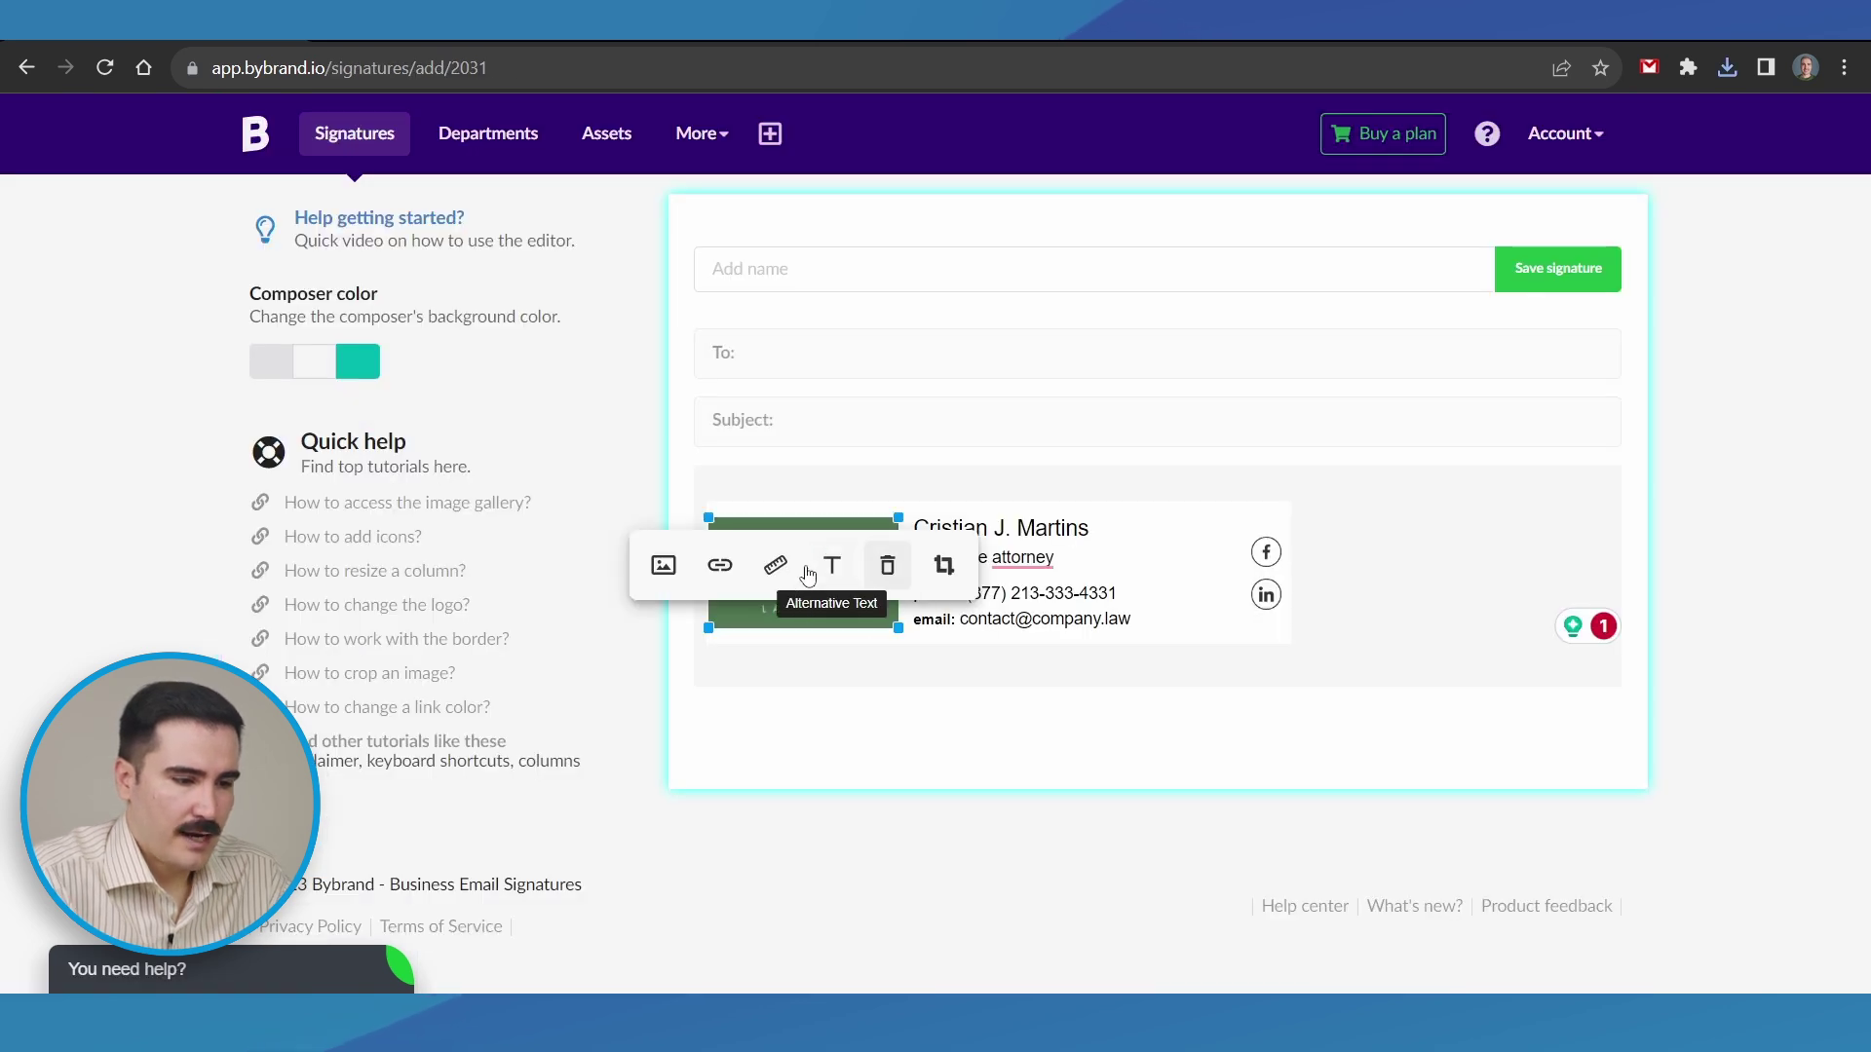
{"action": "left_click", "coordinate": [663, 566]}
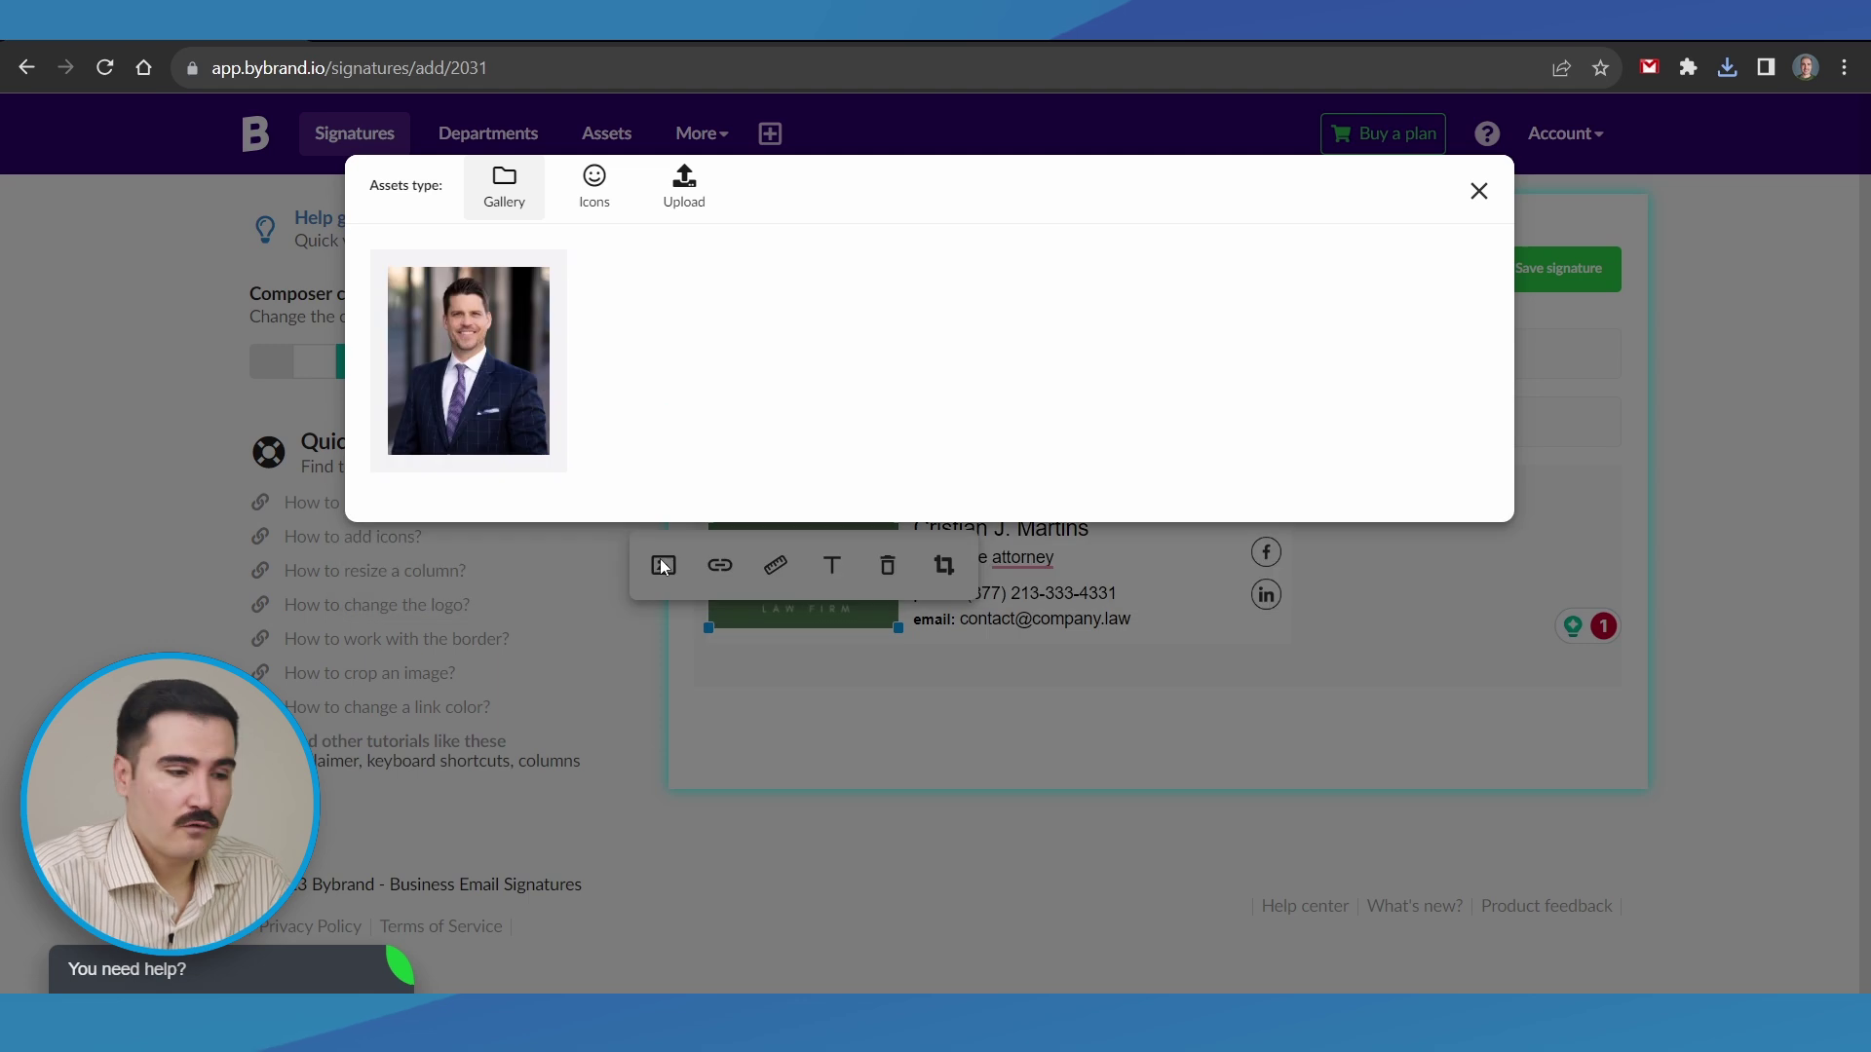
{"action": "left_click", "coordinate": [685, 188]}
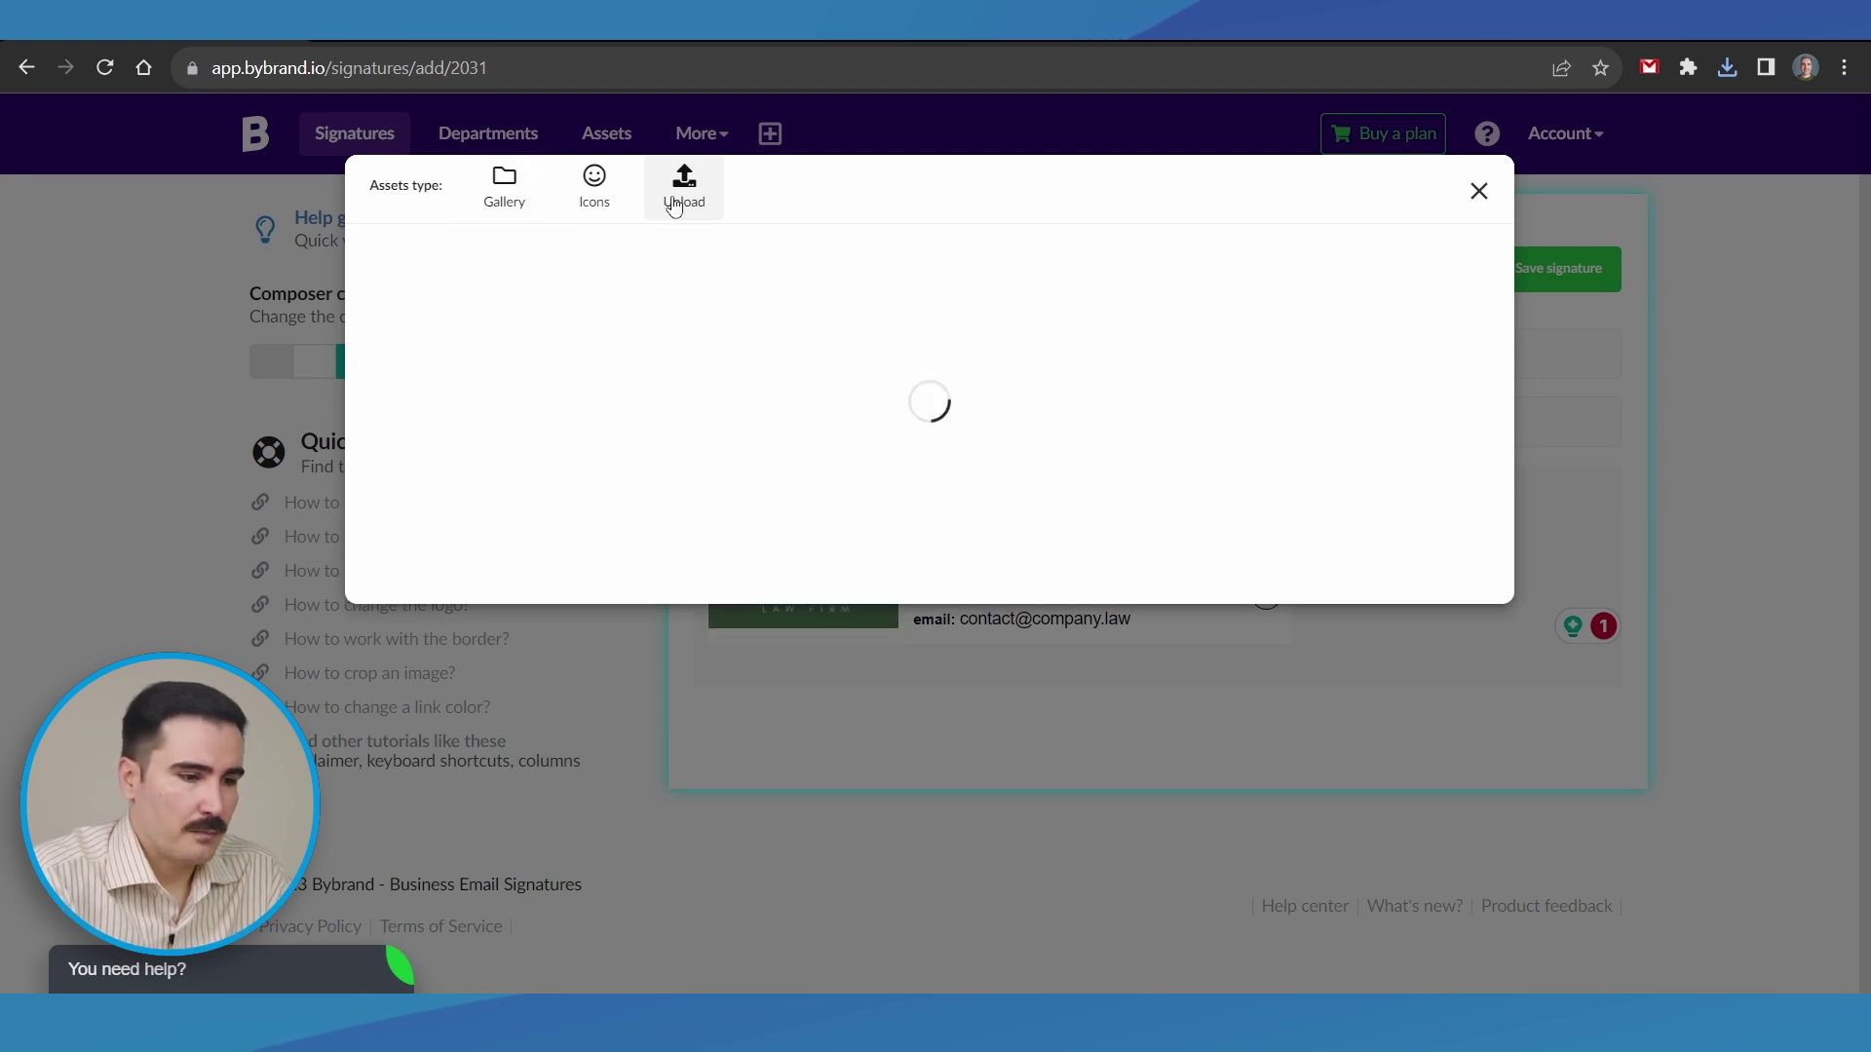
{"action": "left_click", "coordinate": [431, 374]}
{"action": "left_click", "coordinate": [281, 248]}
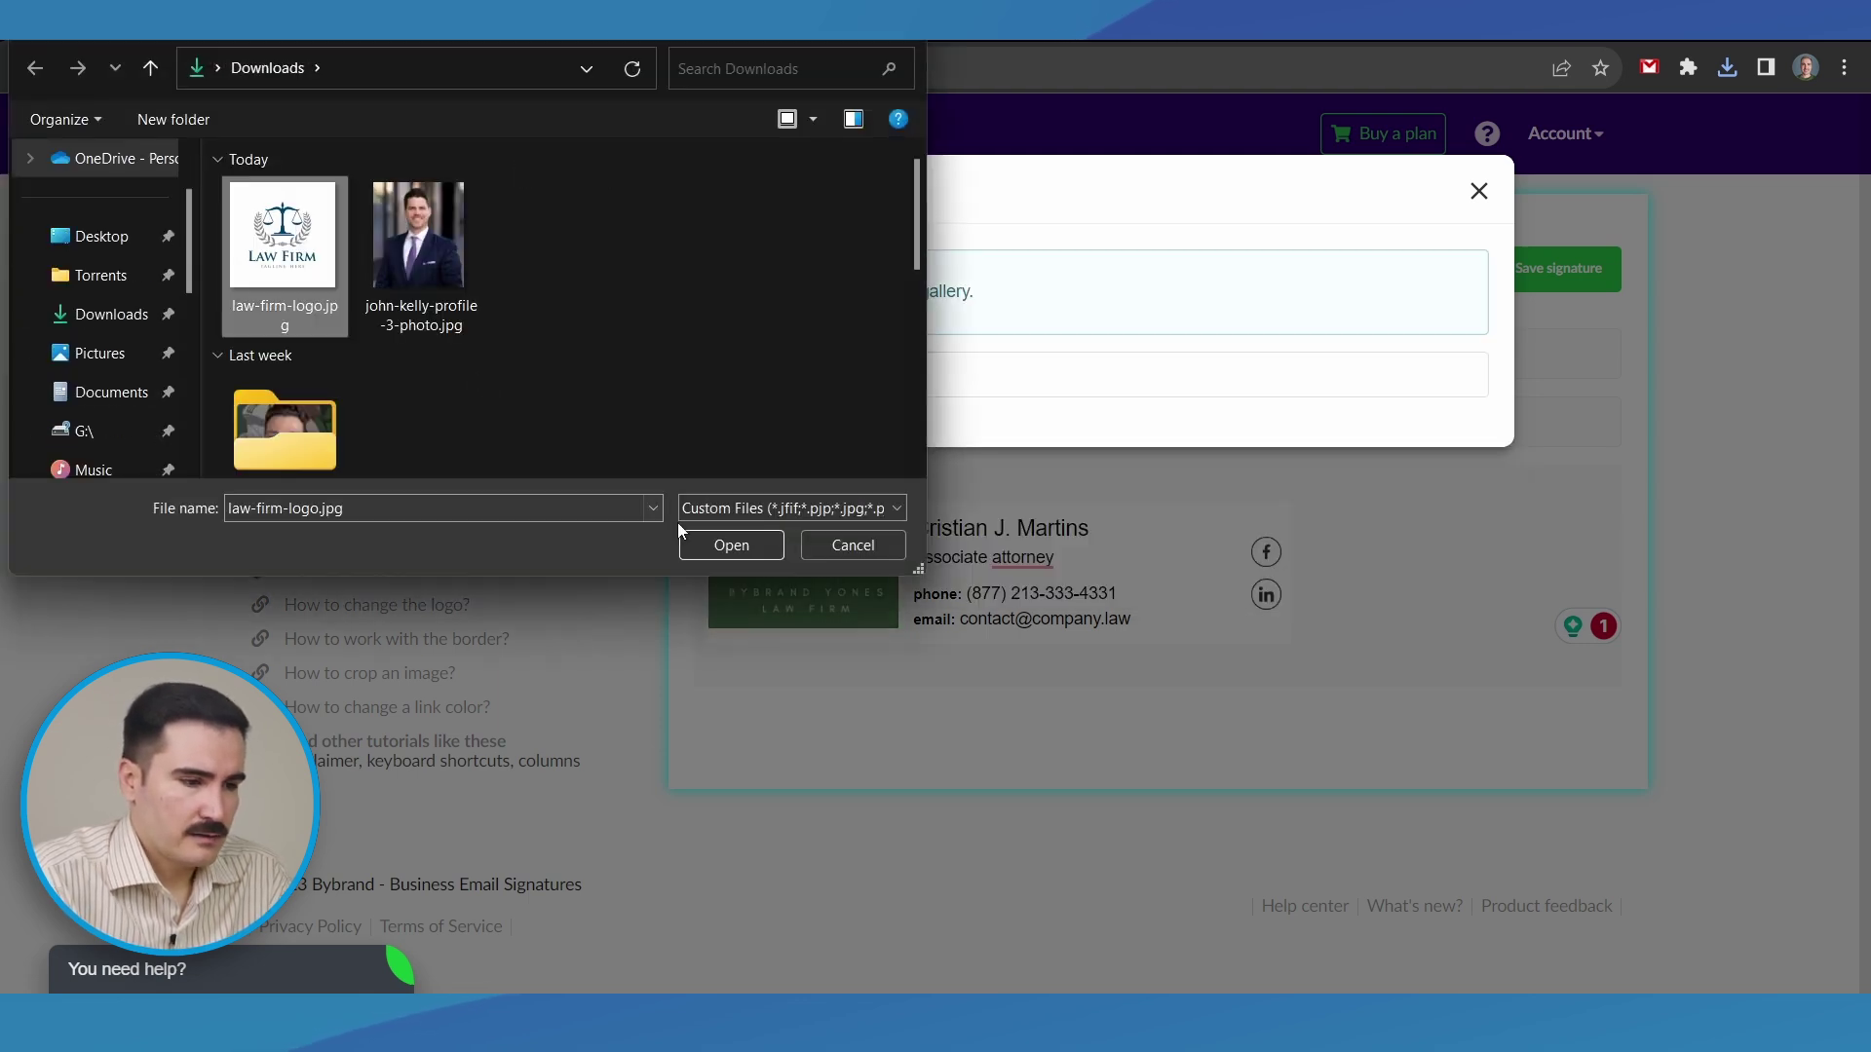
{"action": "left_click", "coordinate": [731, 546]}
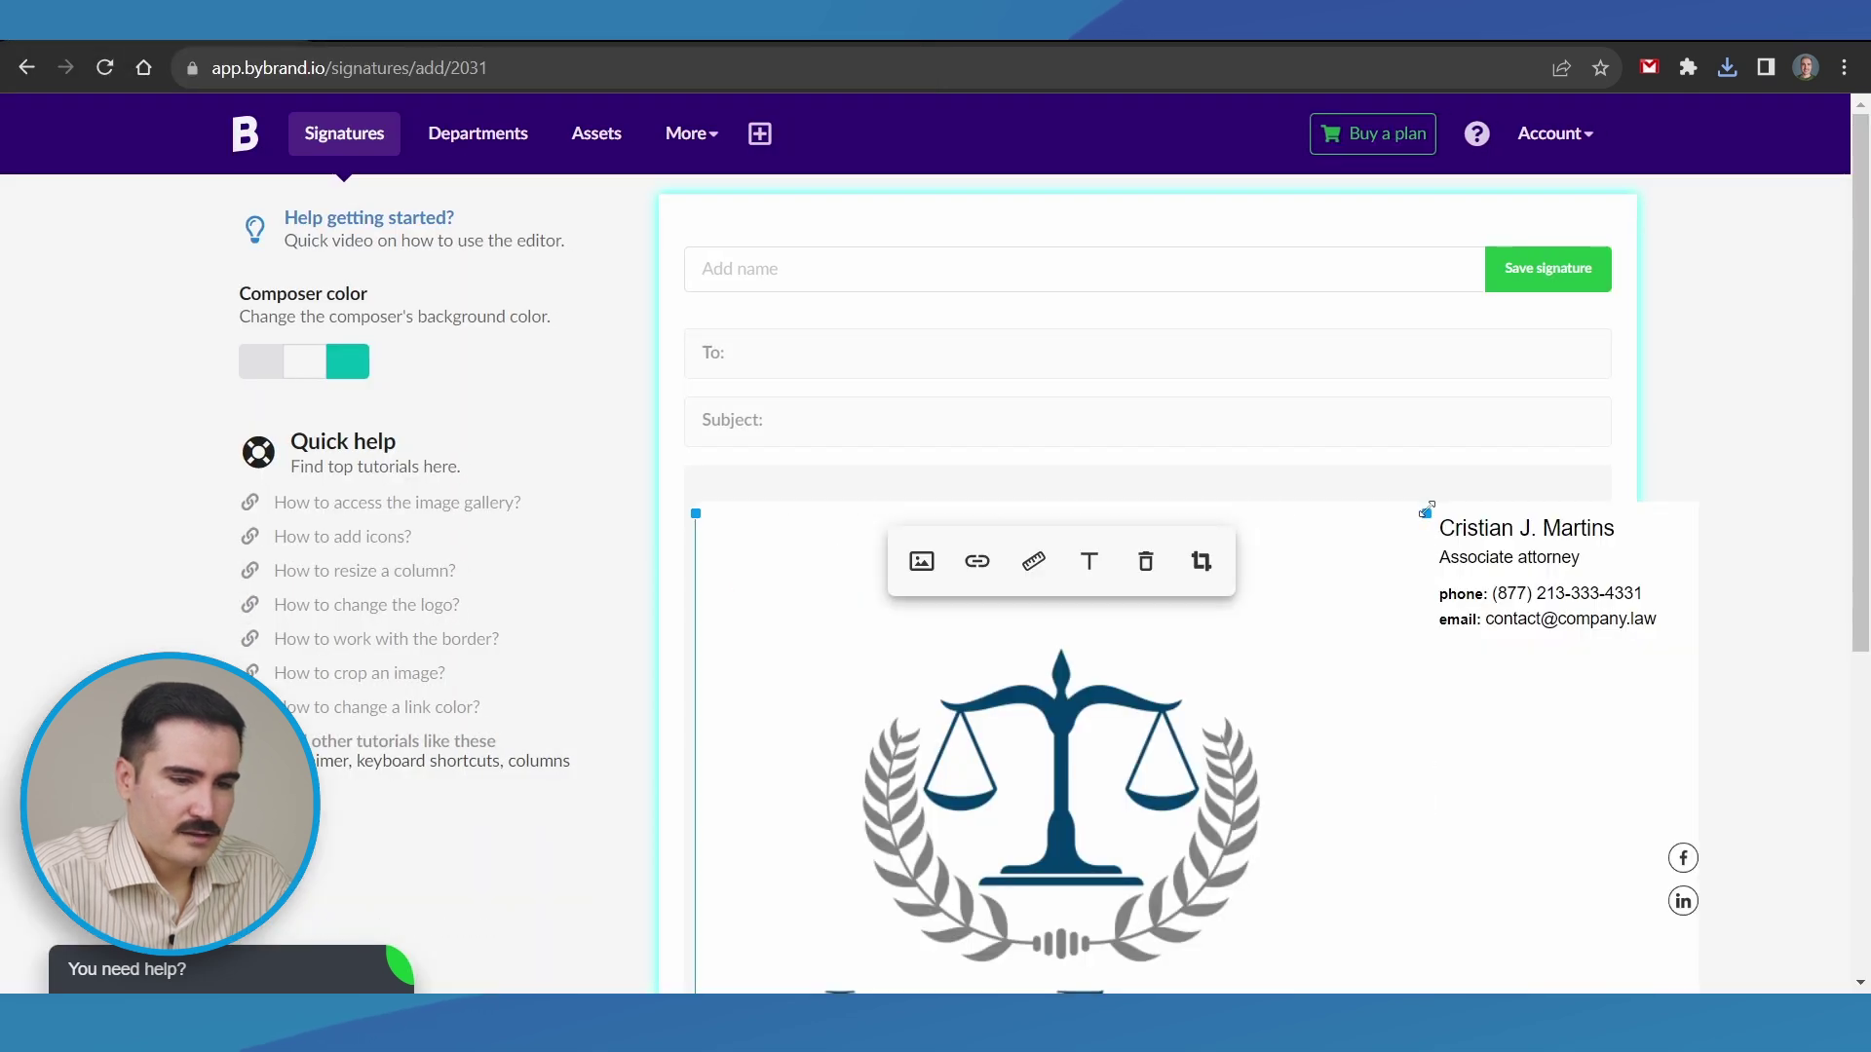
{"action": "left_click_drag", "start_coordinate": [1426, 510], "coordinate": [863, 687]}
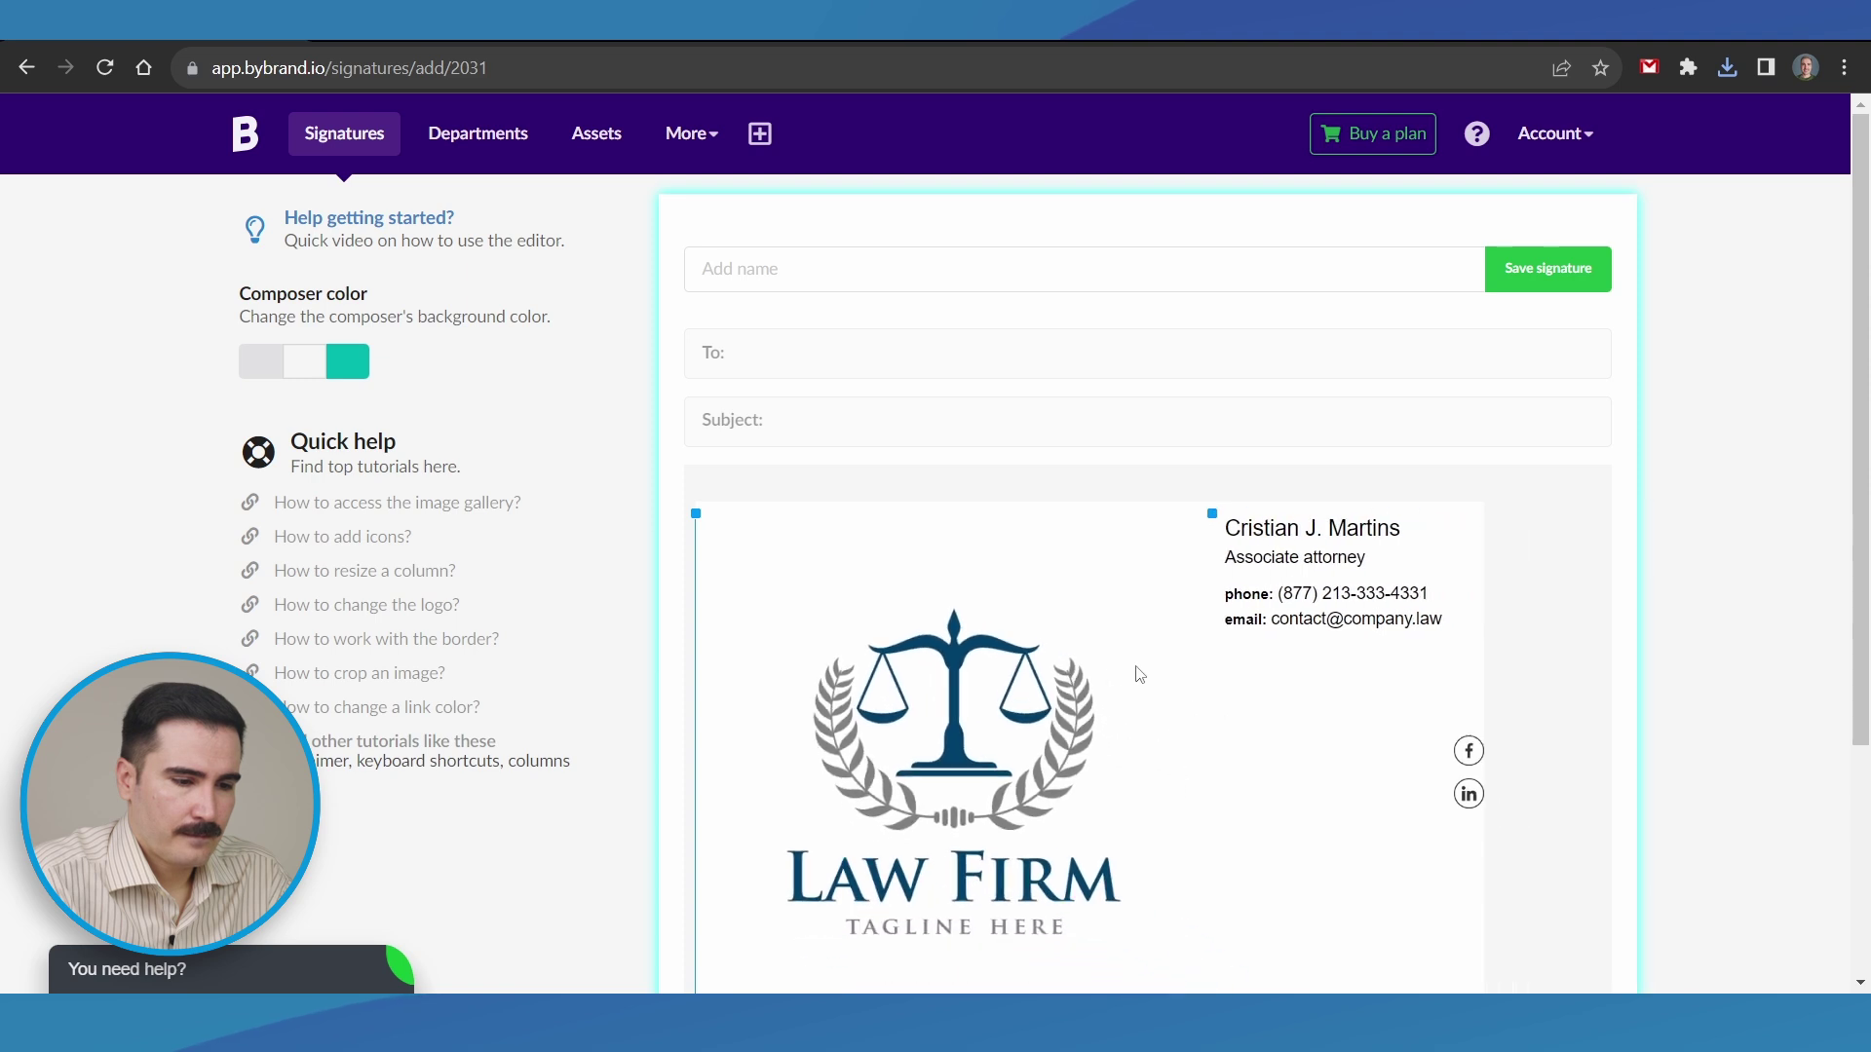
{"action": "left_click", "coordinate": [1024, 558]}
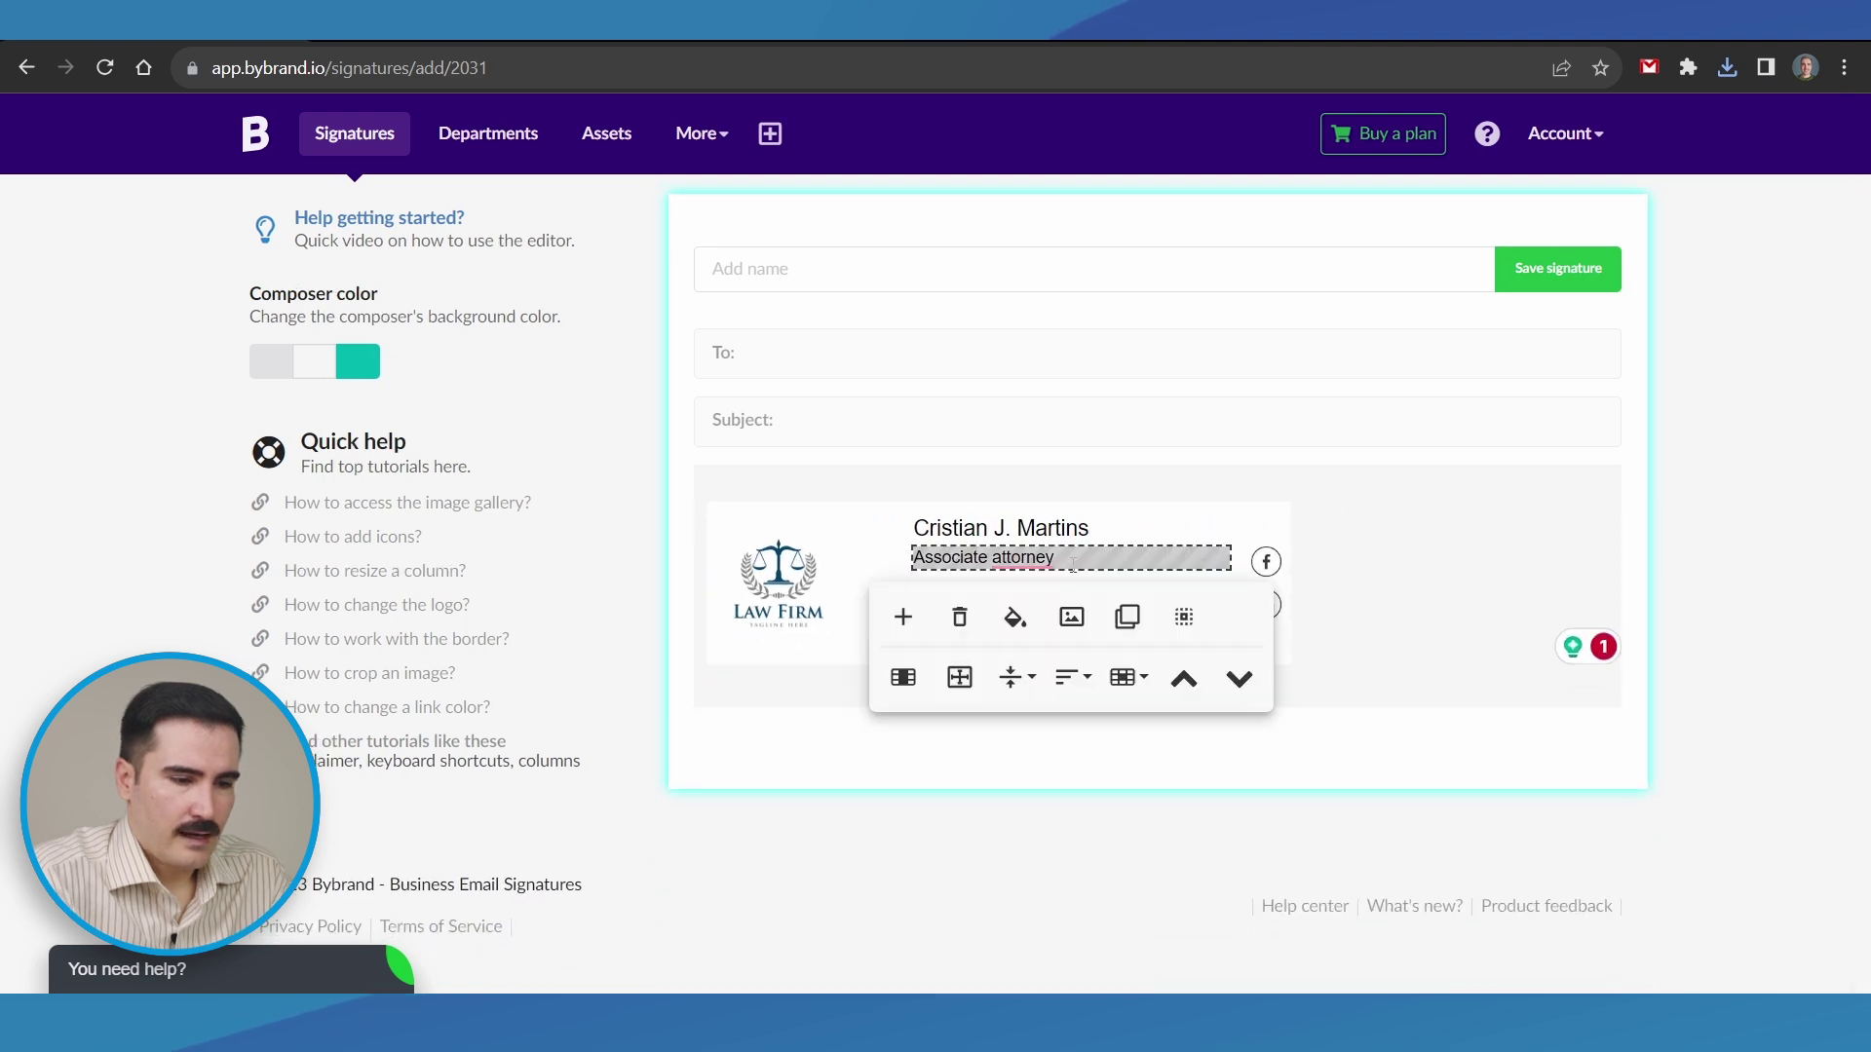
{"action": "left_click", "coordinate": [1137, 527]}
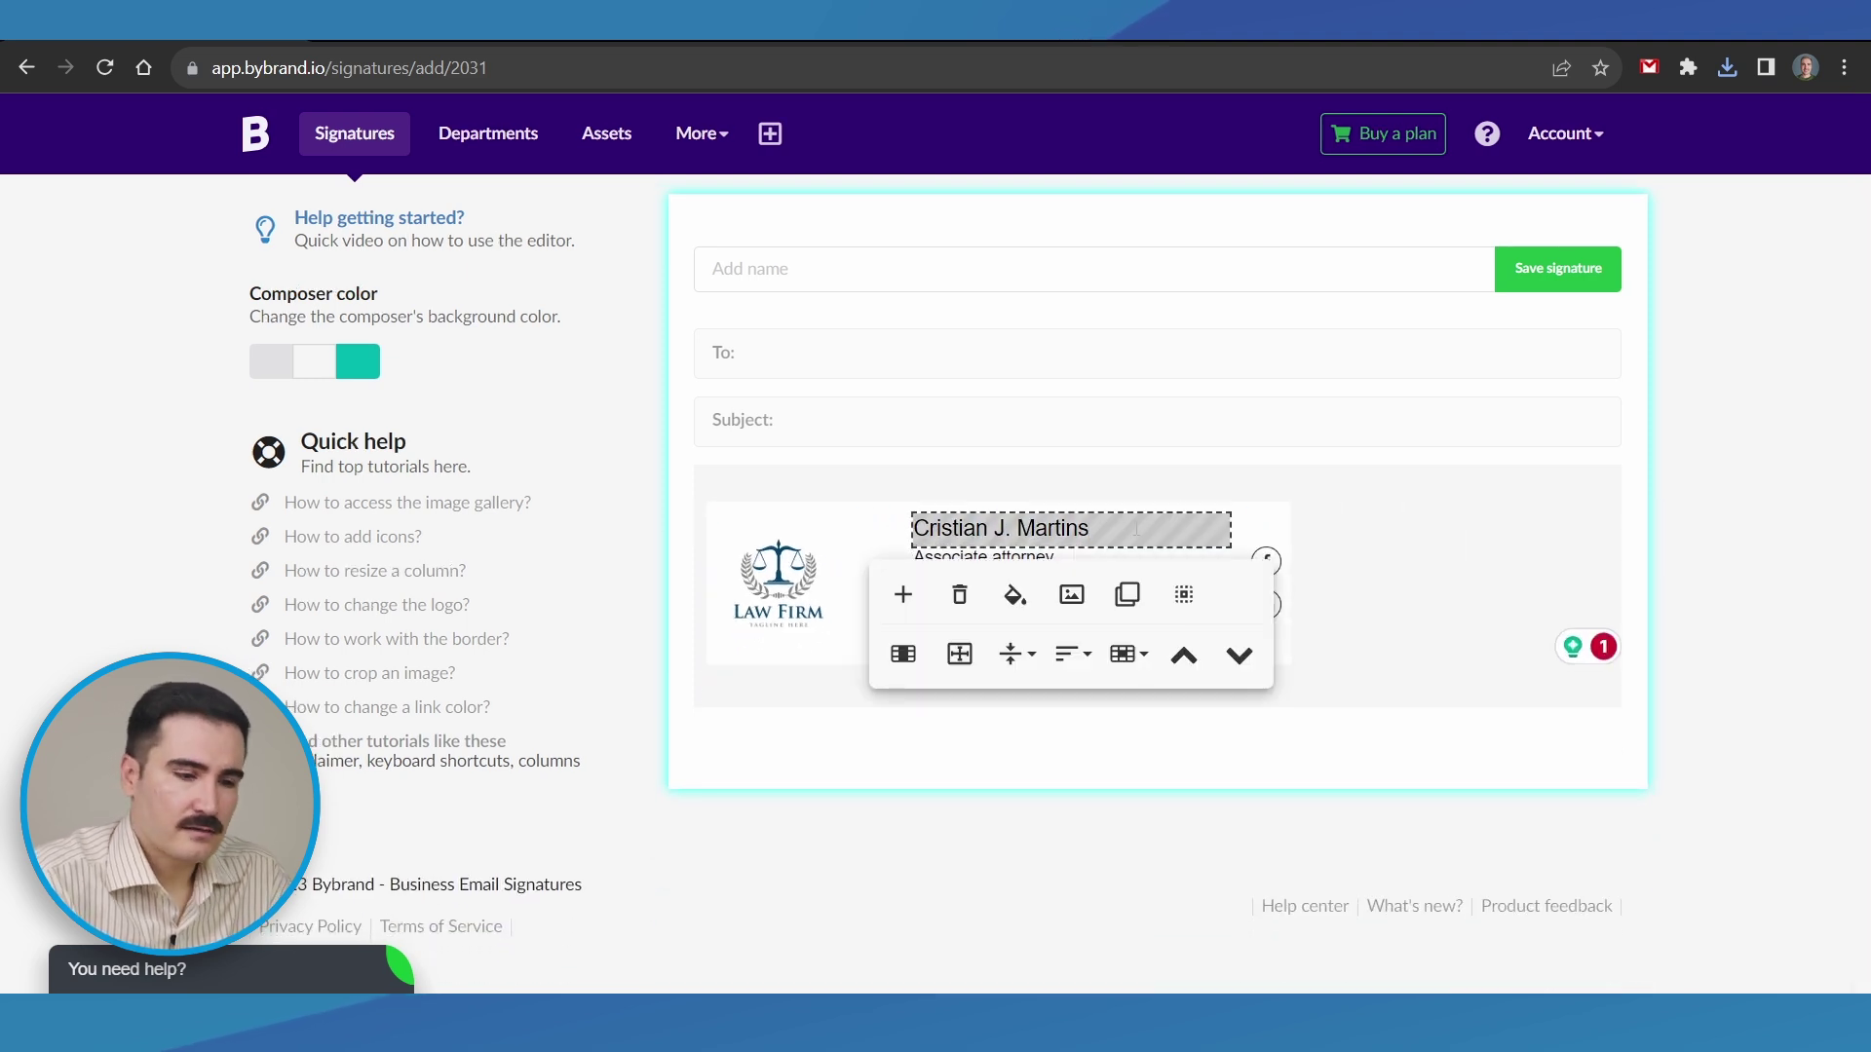
{"action": "double_click", "coordinate": [1000, 528]}
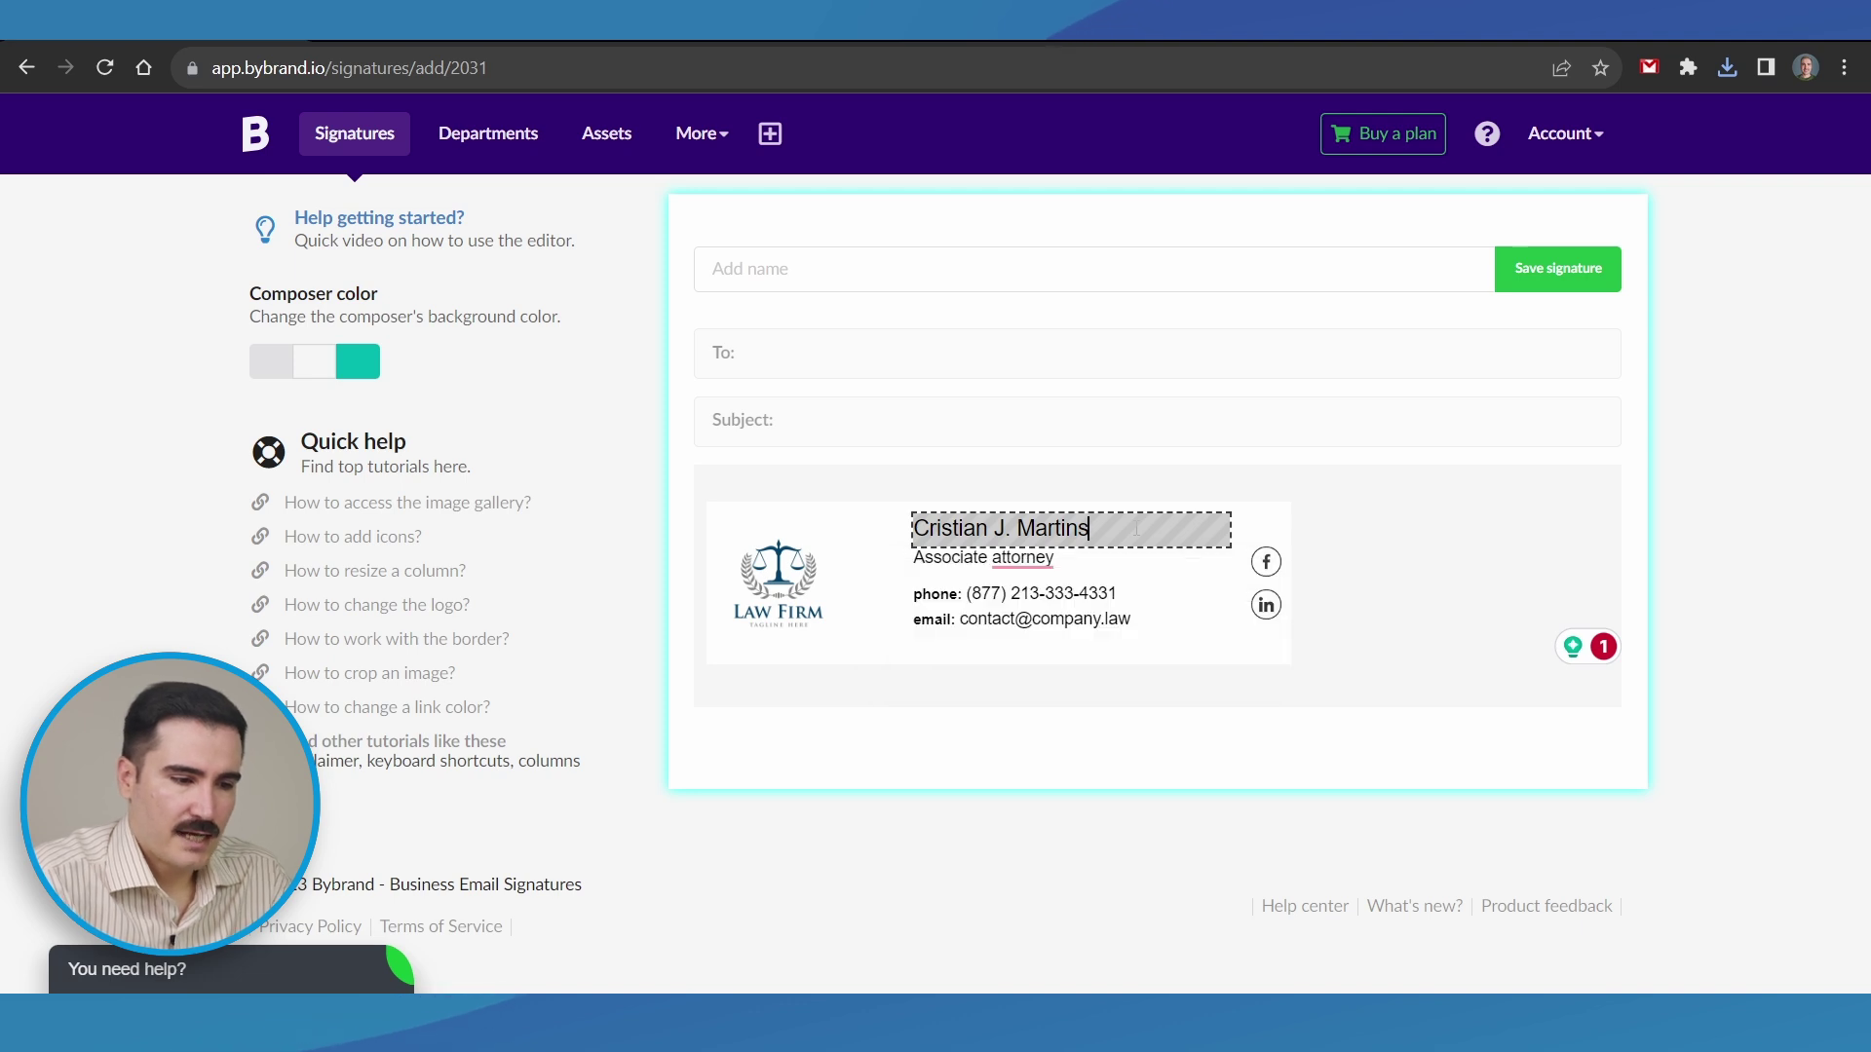
{"action": "left_click", "coordinate": [853, 577]}
{"action": "left_click", "coordinate": [936, 763]}
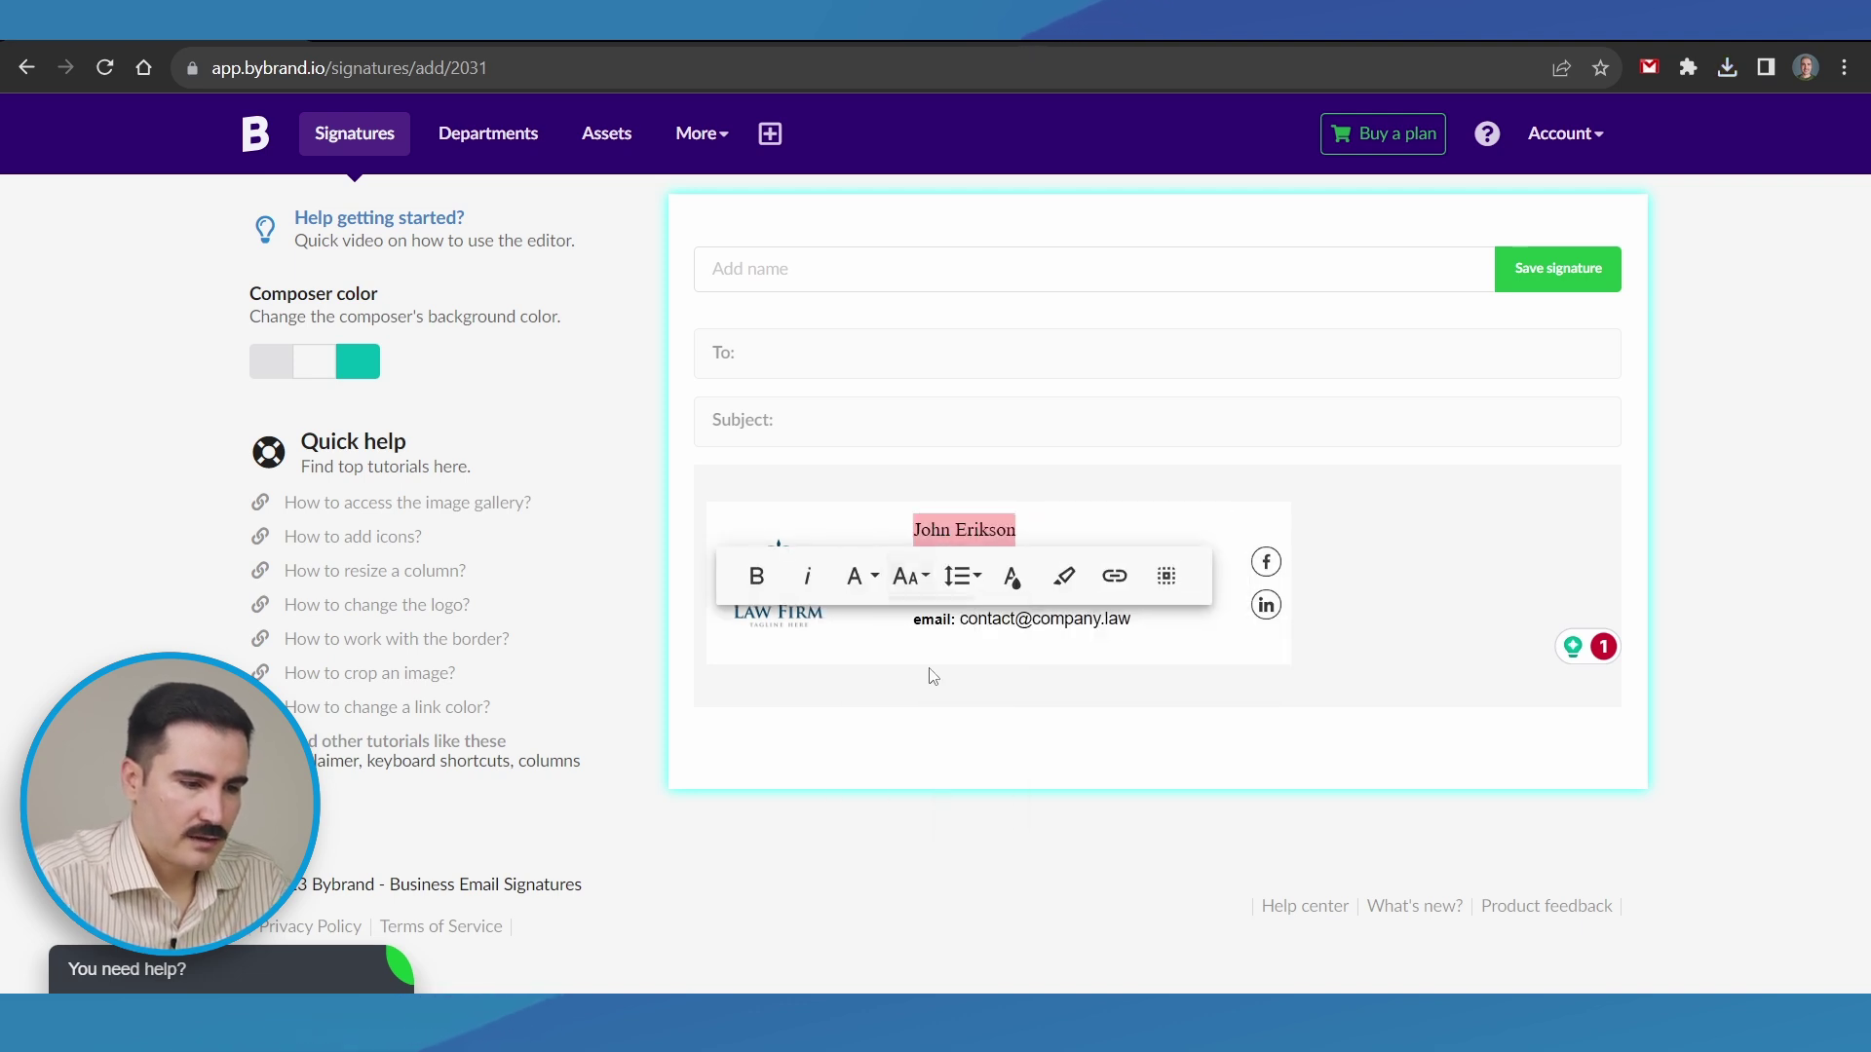
Change the job title to Attorney.
{"action": "left_click", "coordinate": [1069, 556]}
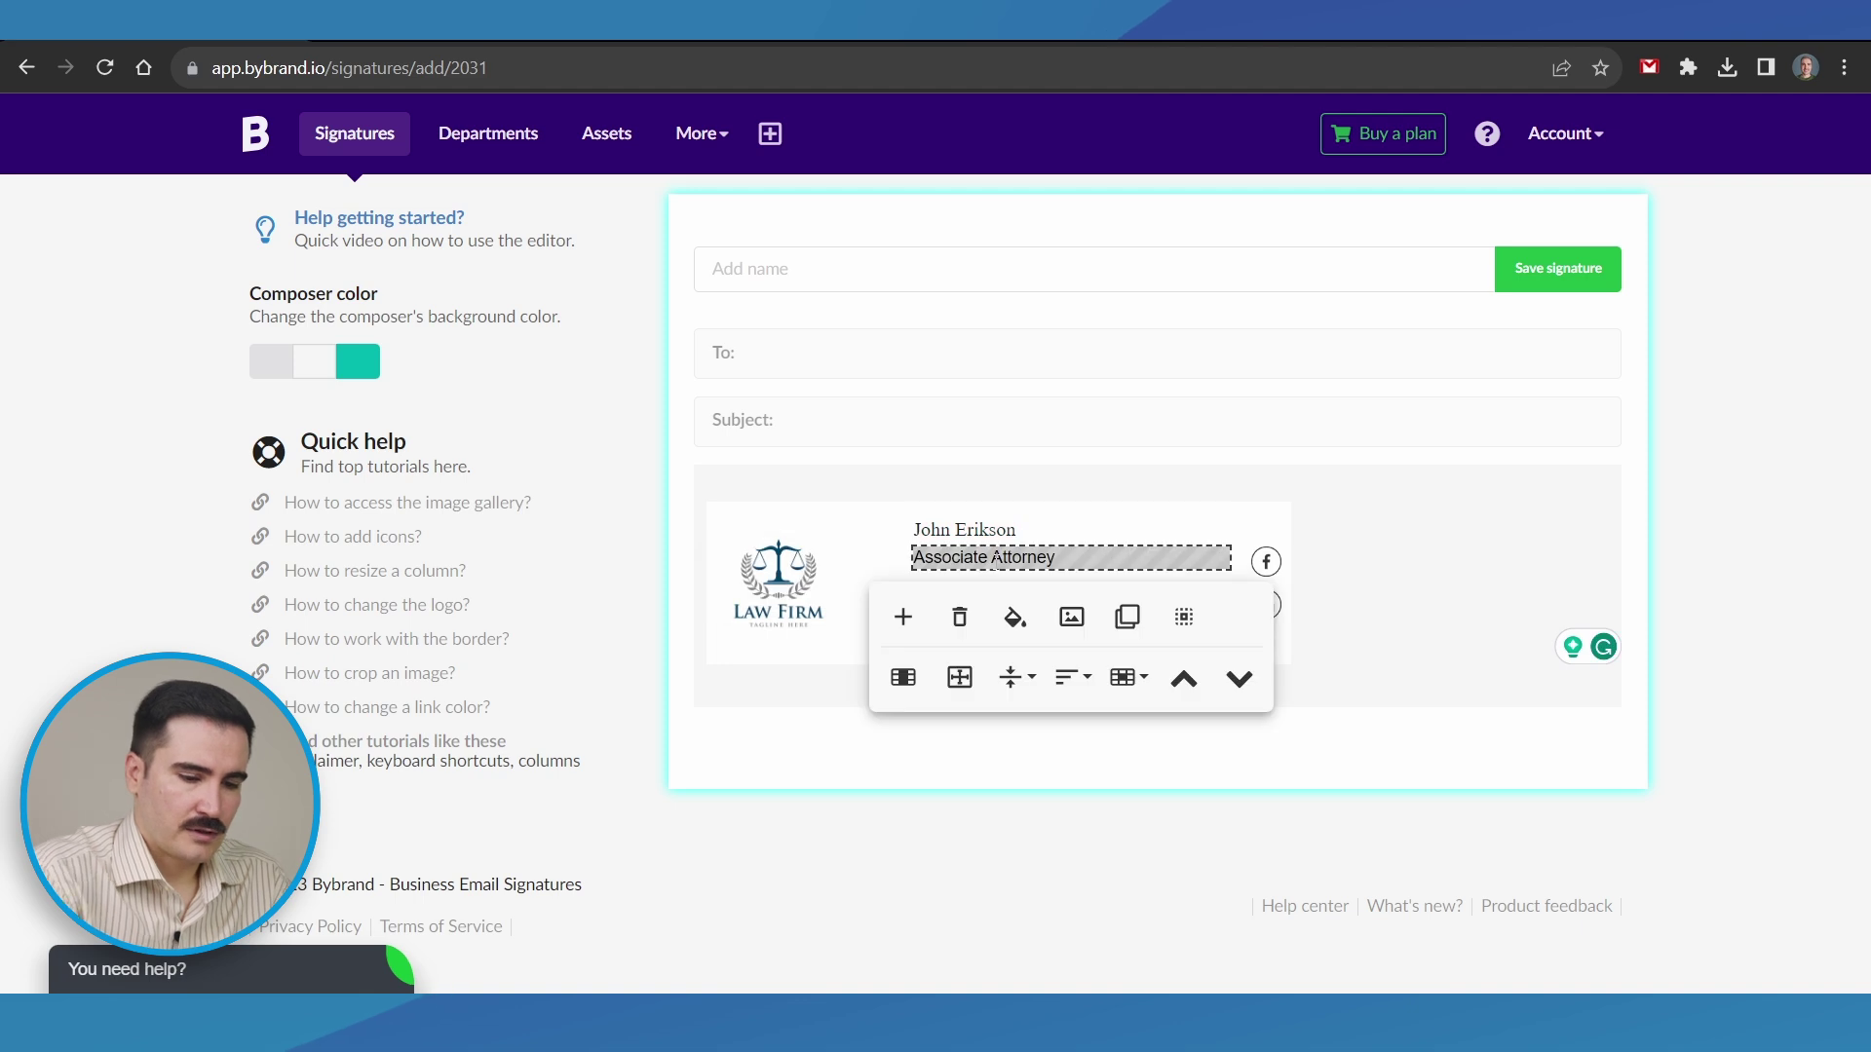
{"action": "double_click", "coordinate": [935, 556]}
{"action": "type", "text": "Asso"}
{"action": "key", "text": "BackSpace"}
{"action": "key", "text": "BackSpace"}
{"action": "key", "text": "BackSpace"}
{"action": "left_click", "coordinate": [1111, 557]}
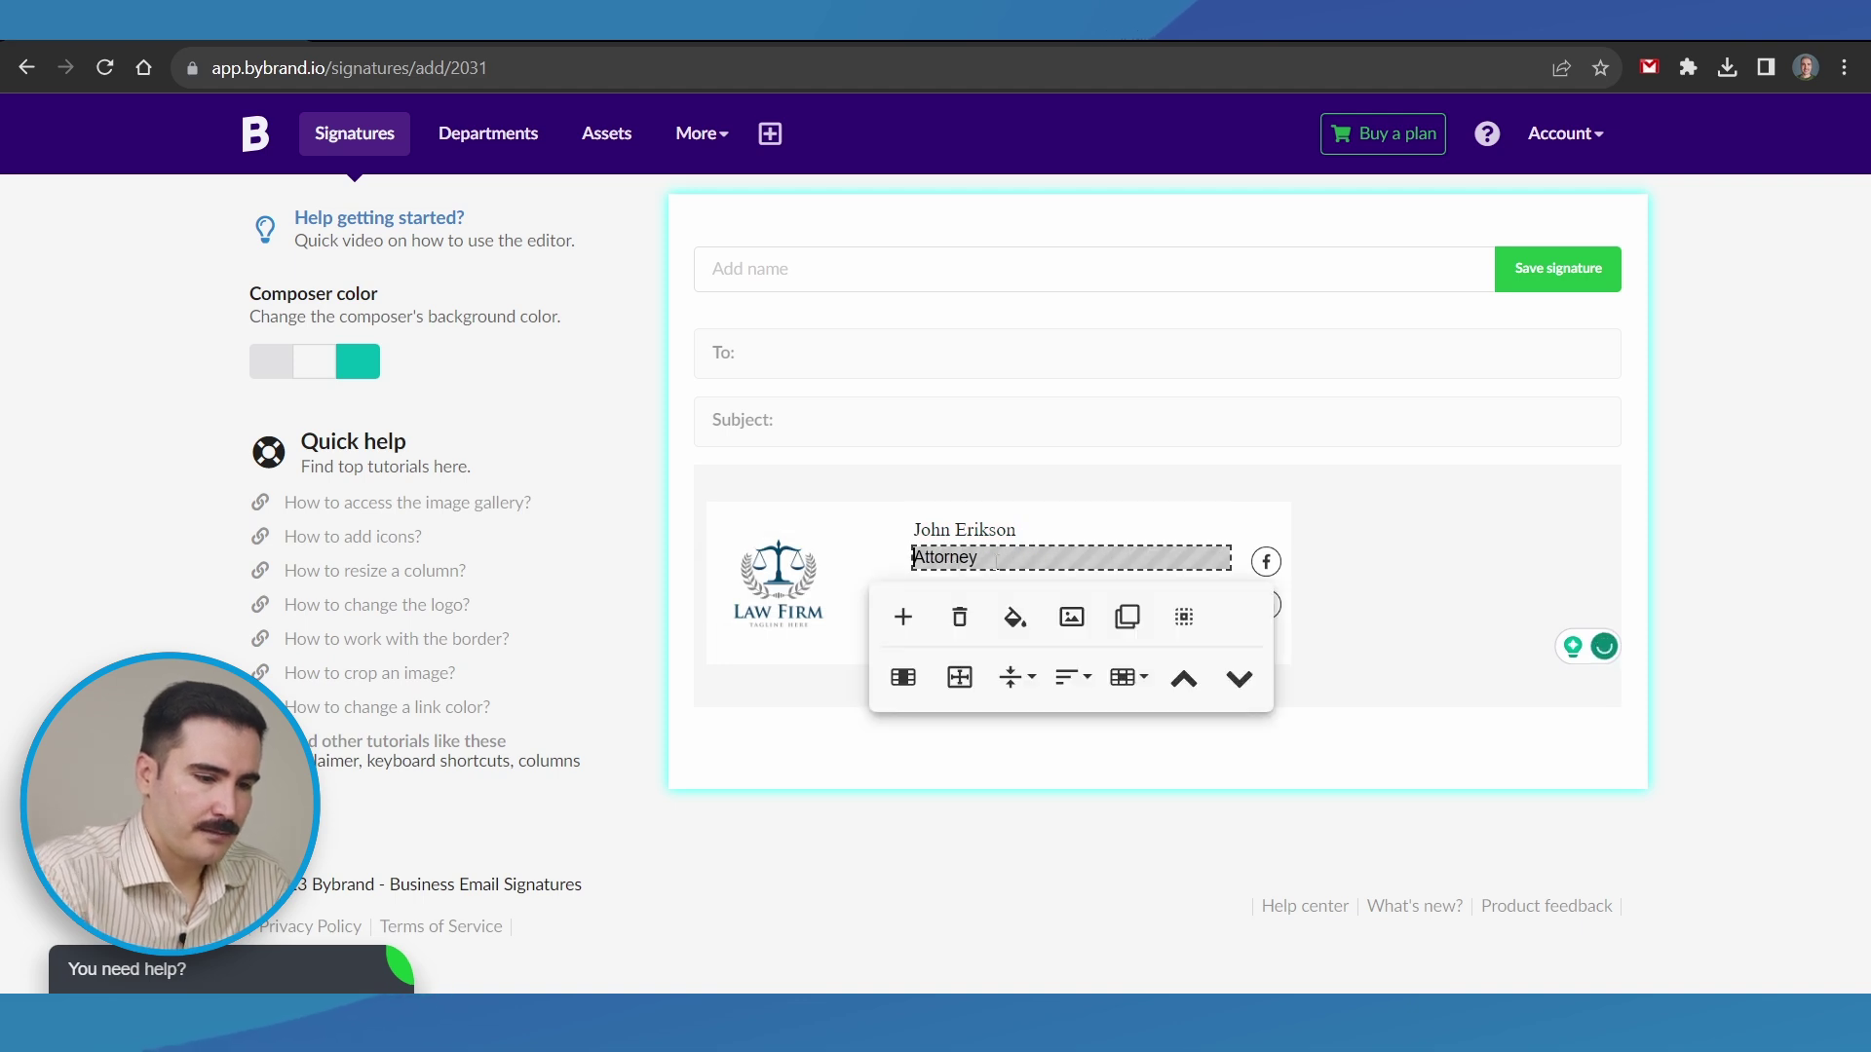
{"action": "left_click", "coordinate": [1071, 591]}
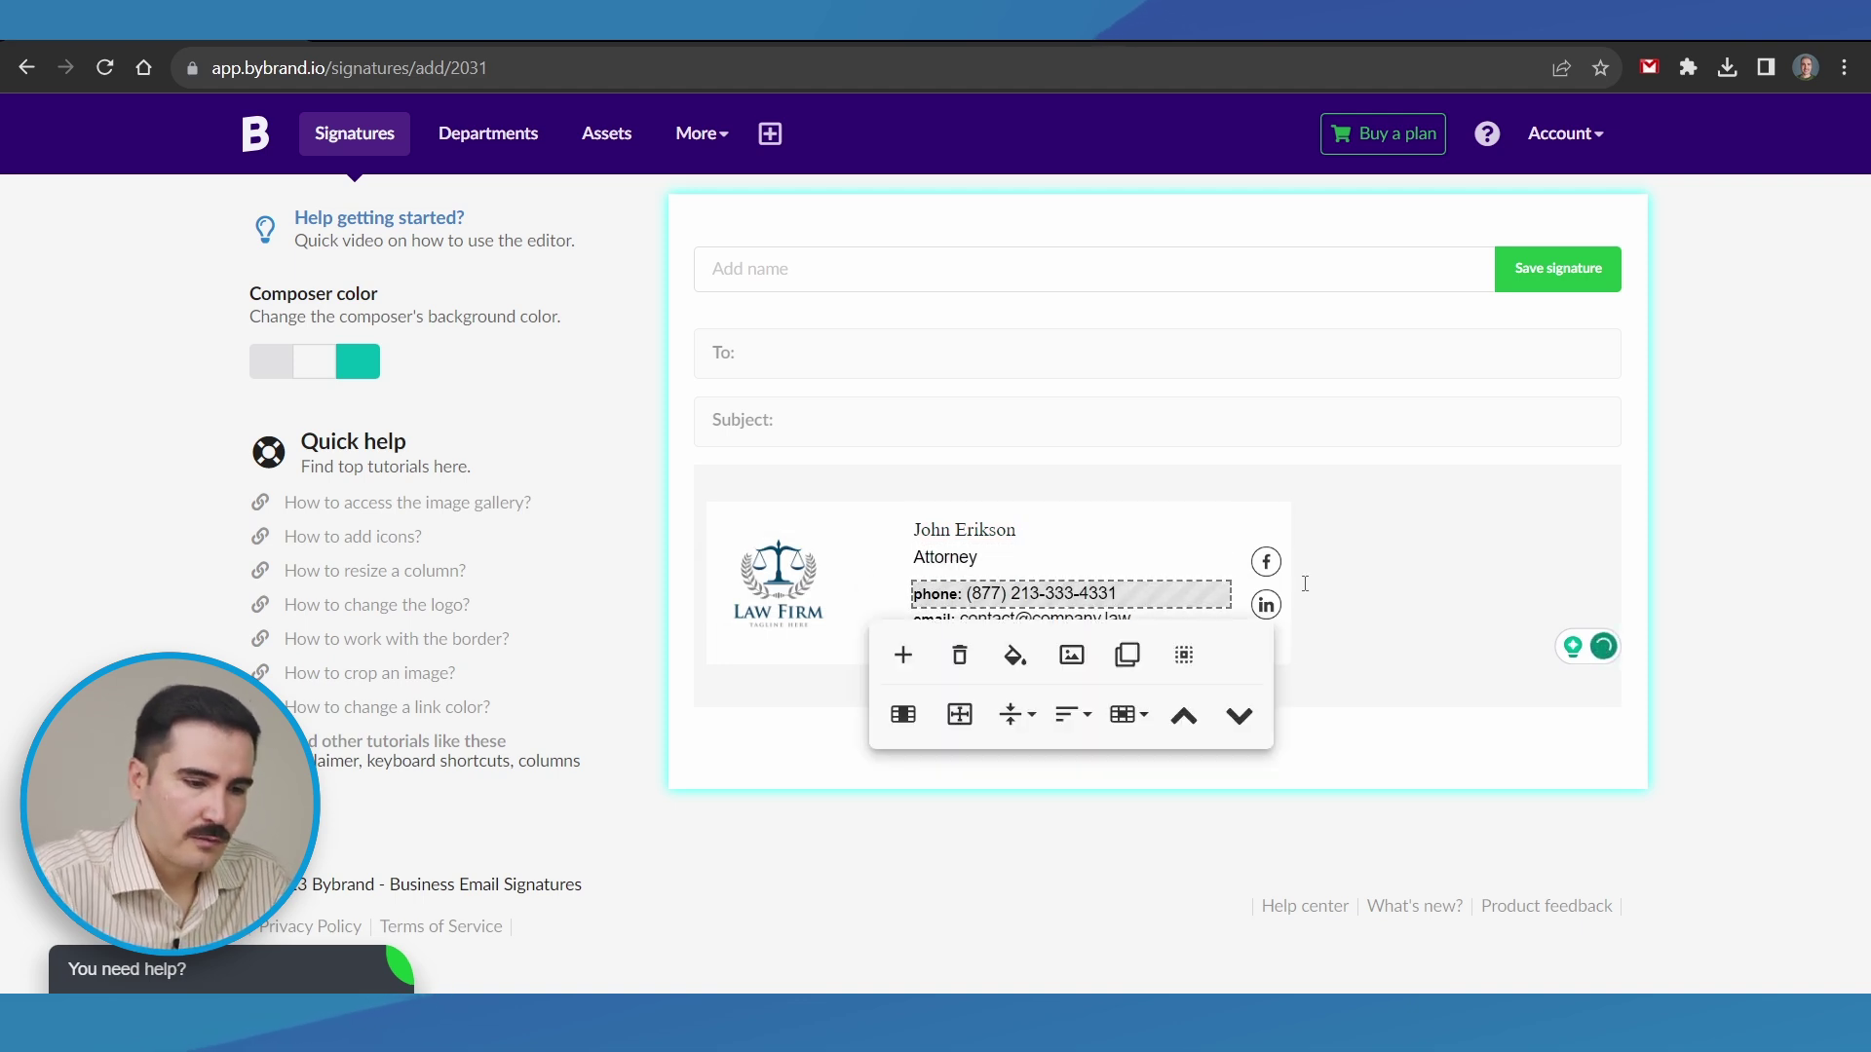
{"action": "left_click", "coordinate": [1169, 625]}
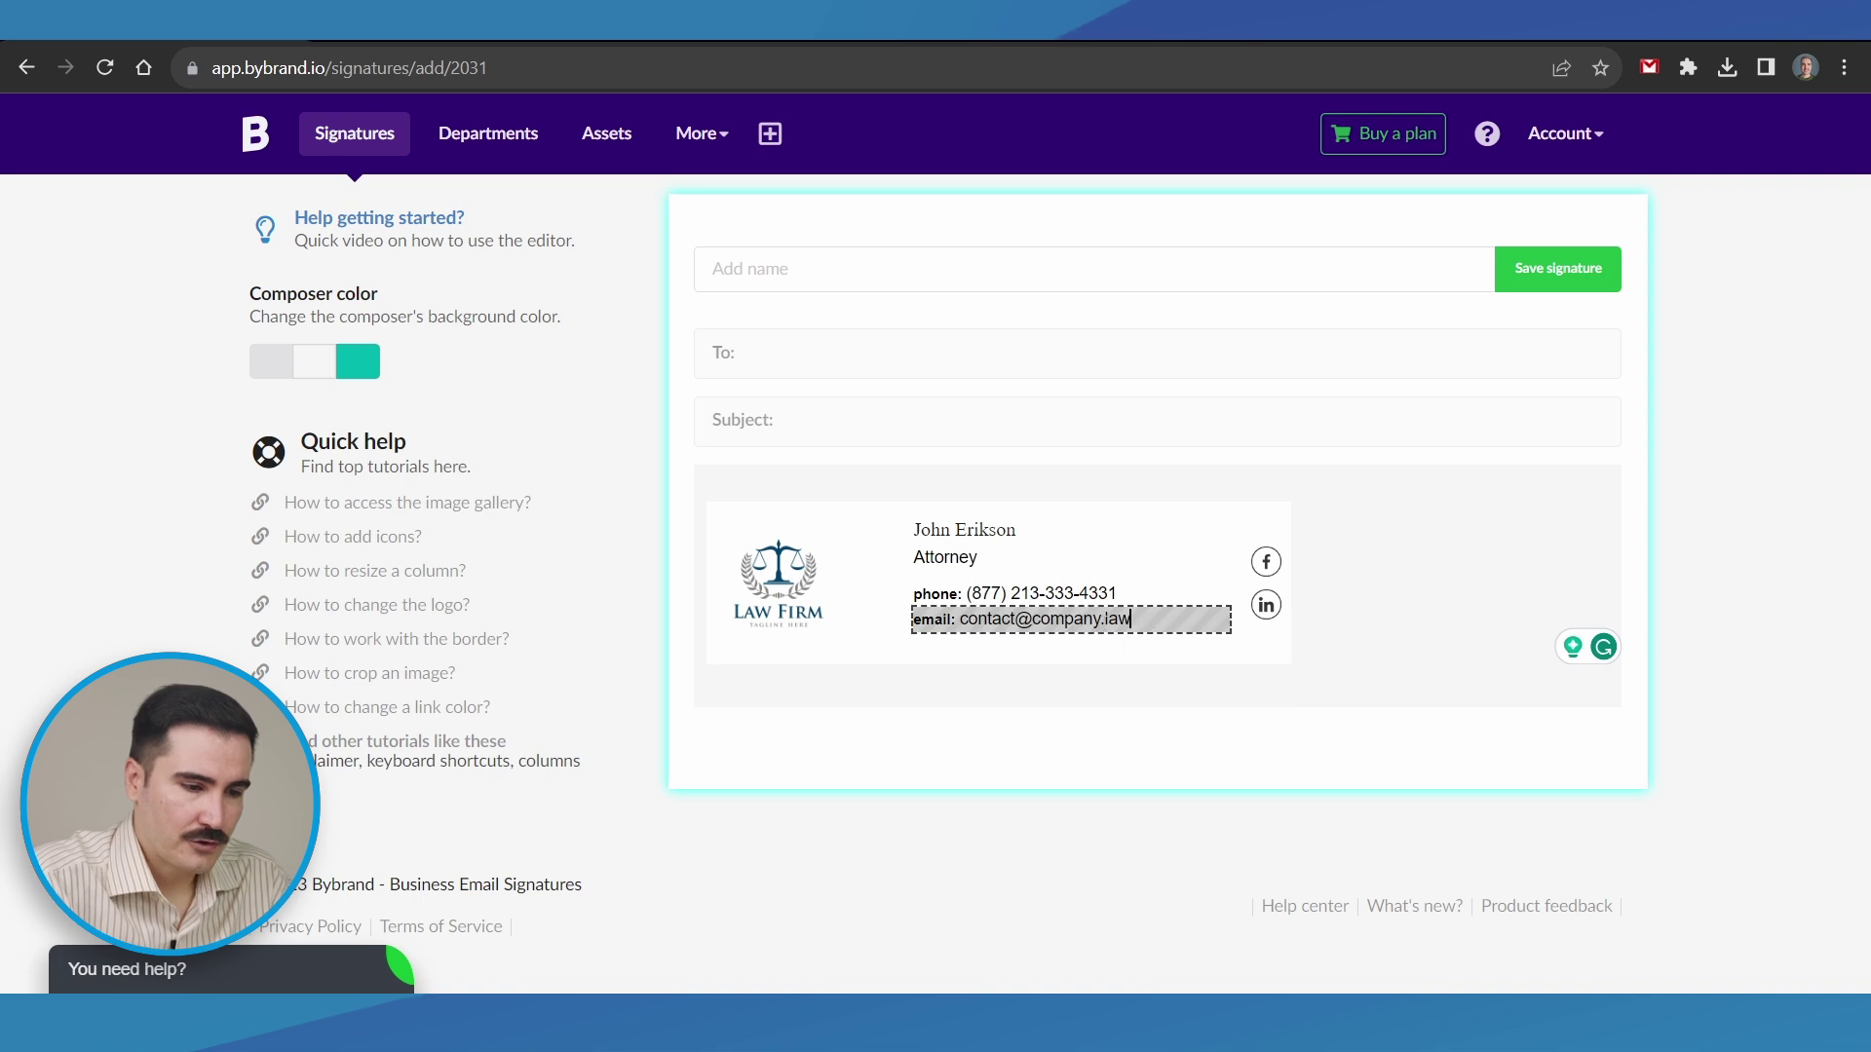
{"action": "double_click", "coordinate": [967, 621]}
{"action": "left_click", "coordinate": [986, 662]}
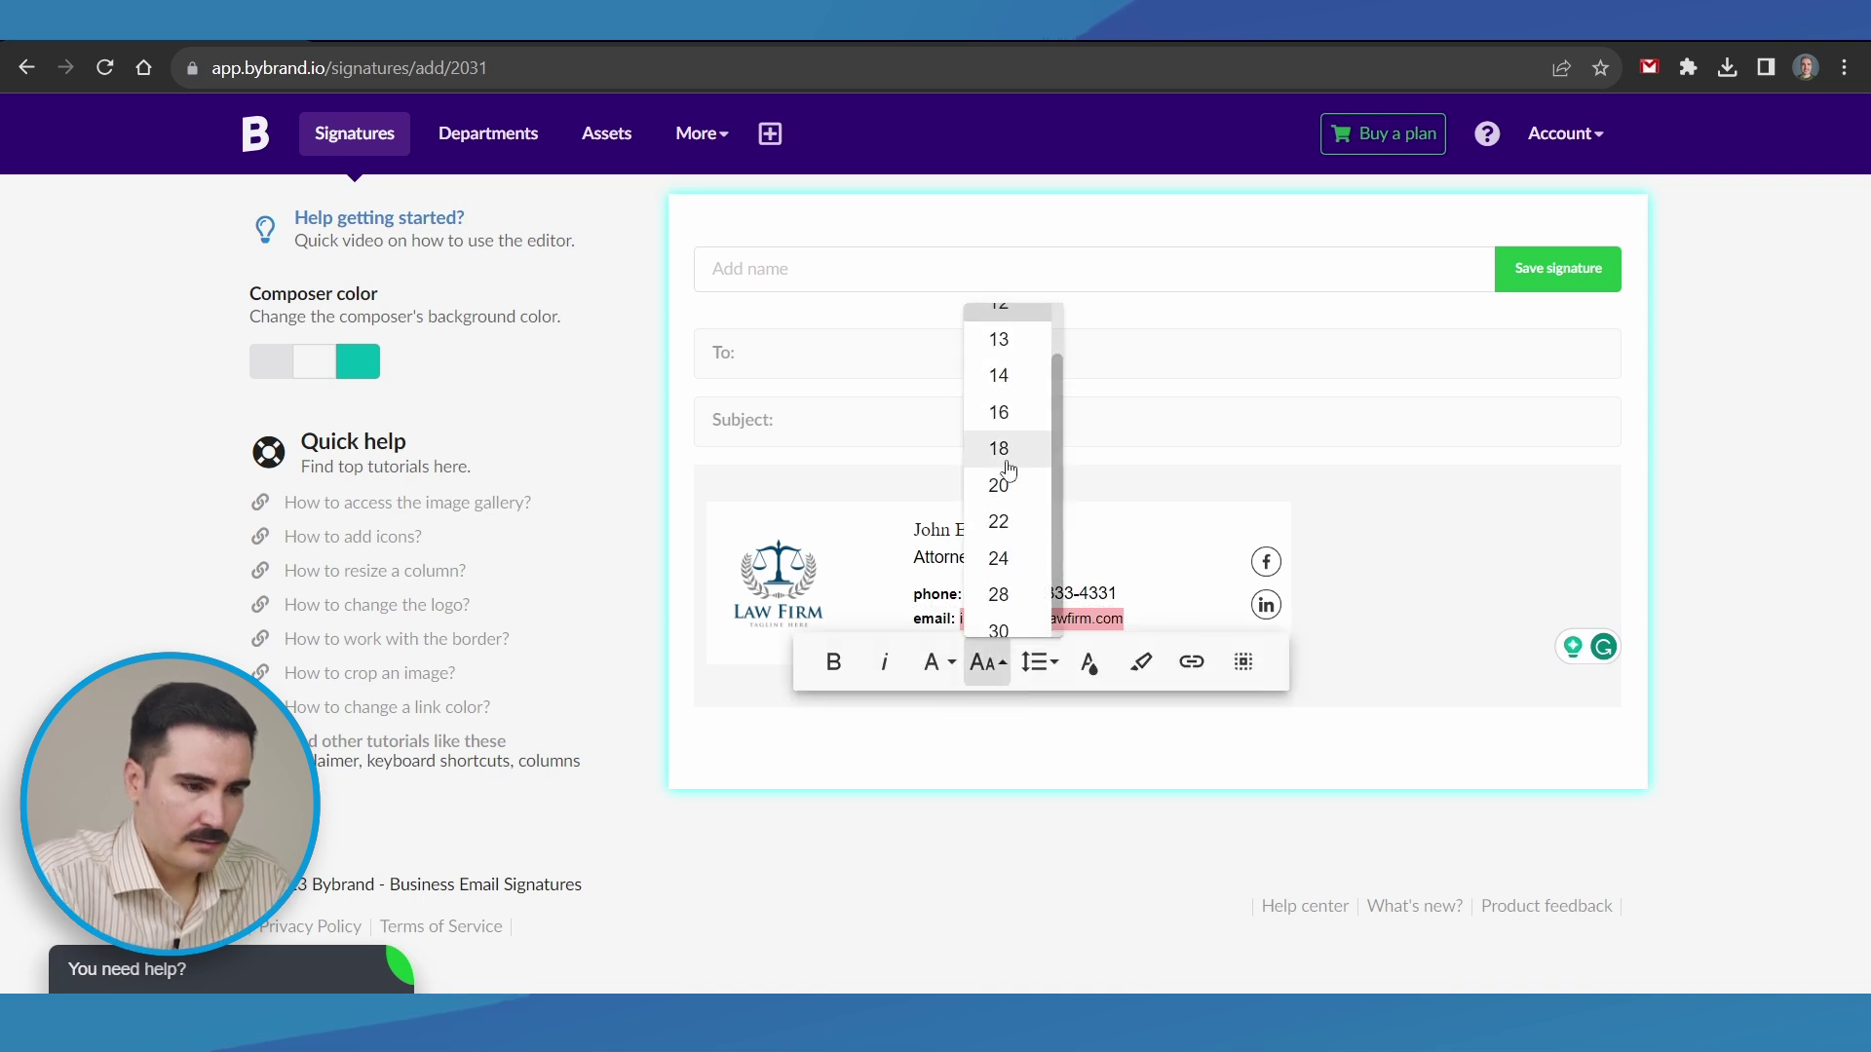
{"action": "left_click", "coordinate": [999, 341]}
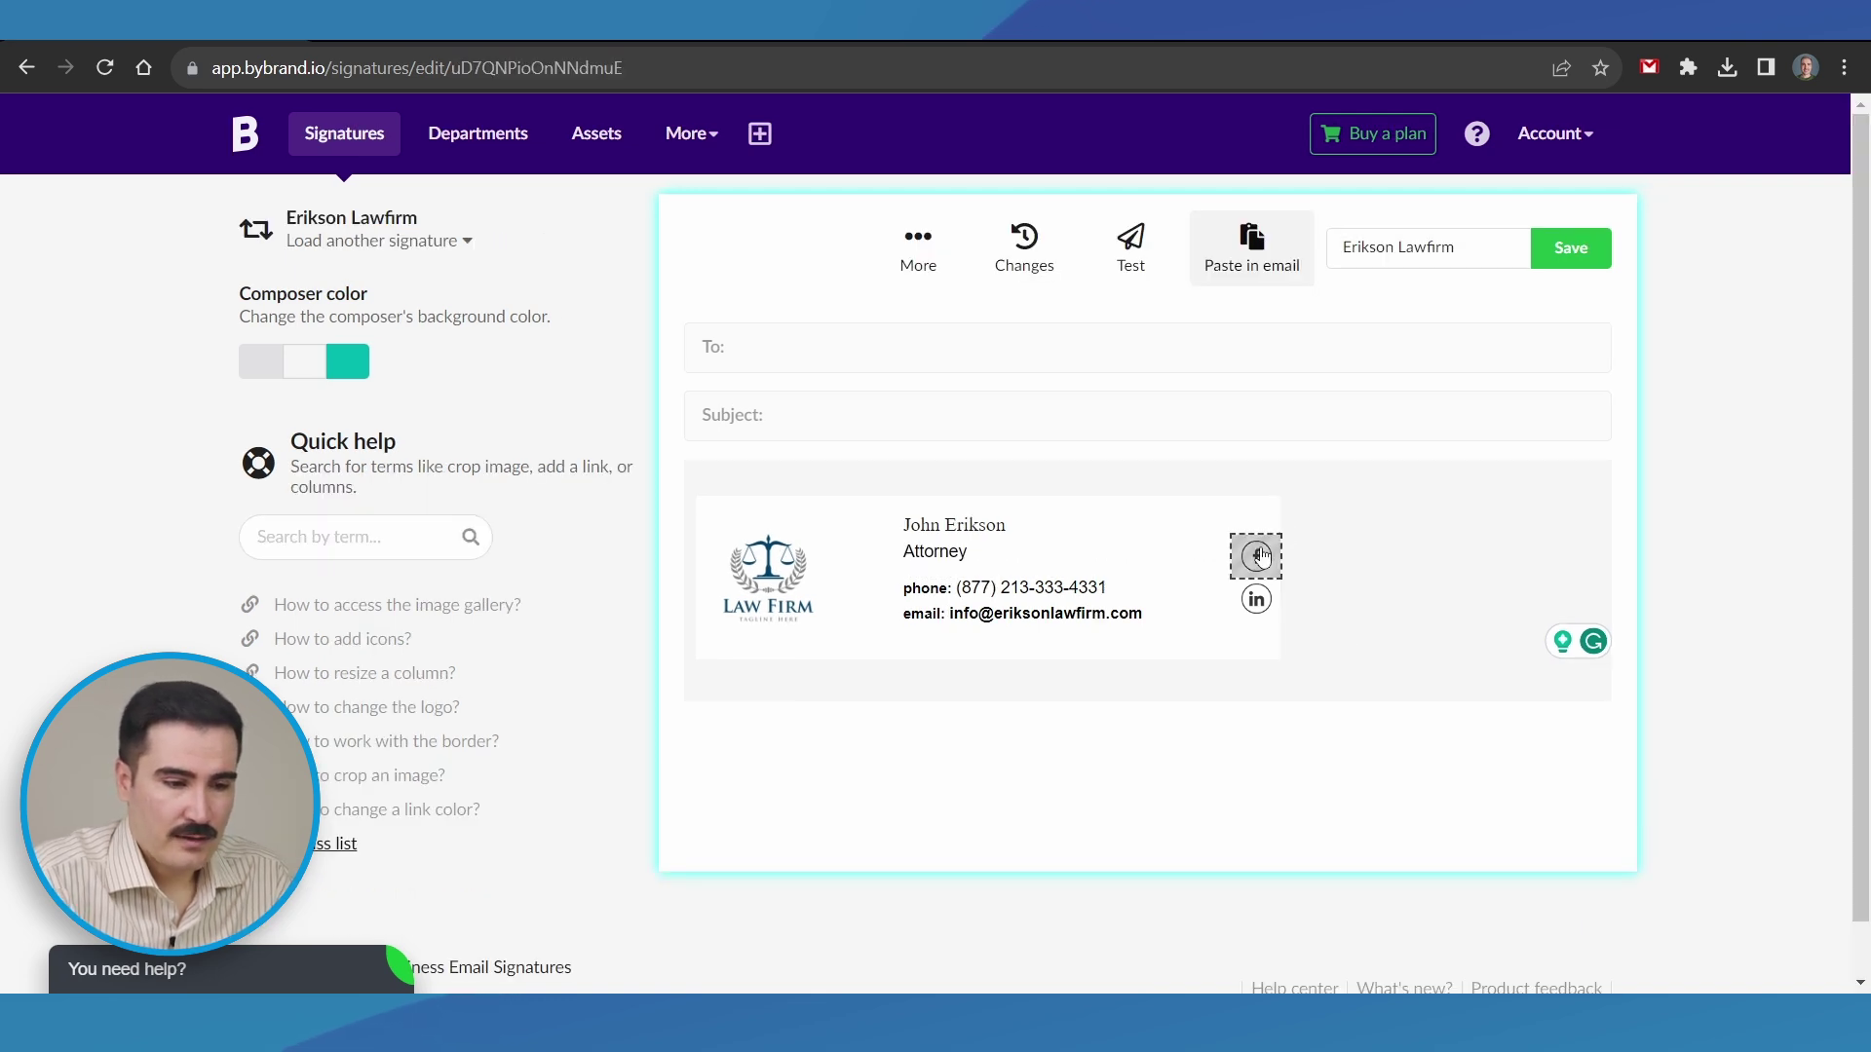
Link the Facebook icon, save the signature as 'Erikson Lawfirm', and copy it.
{"action": "left_click", "coordinate": [1258, 559]}
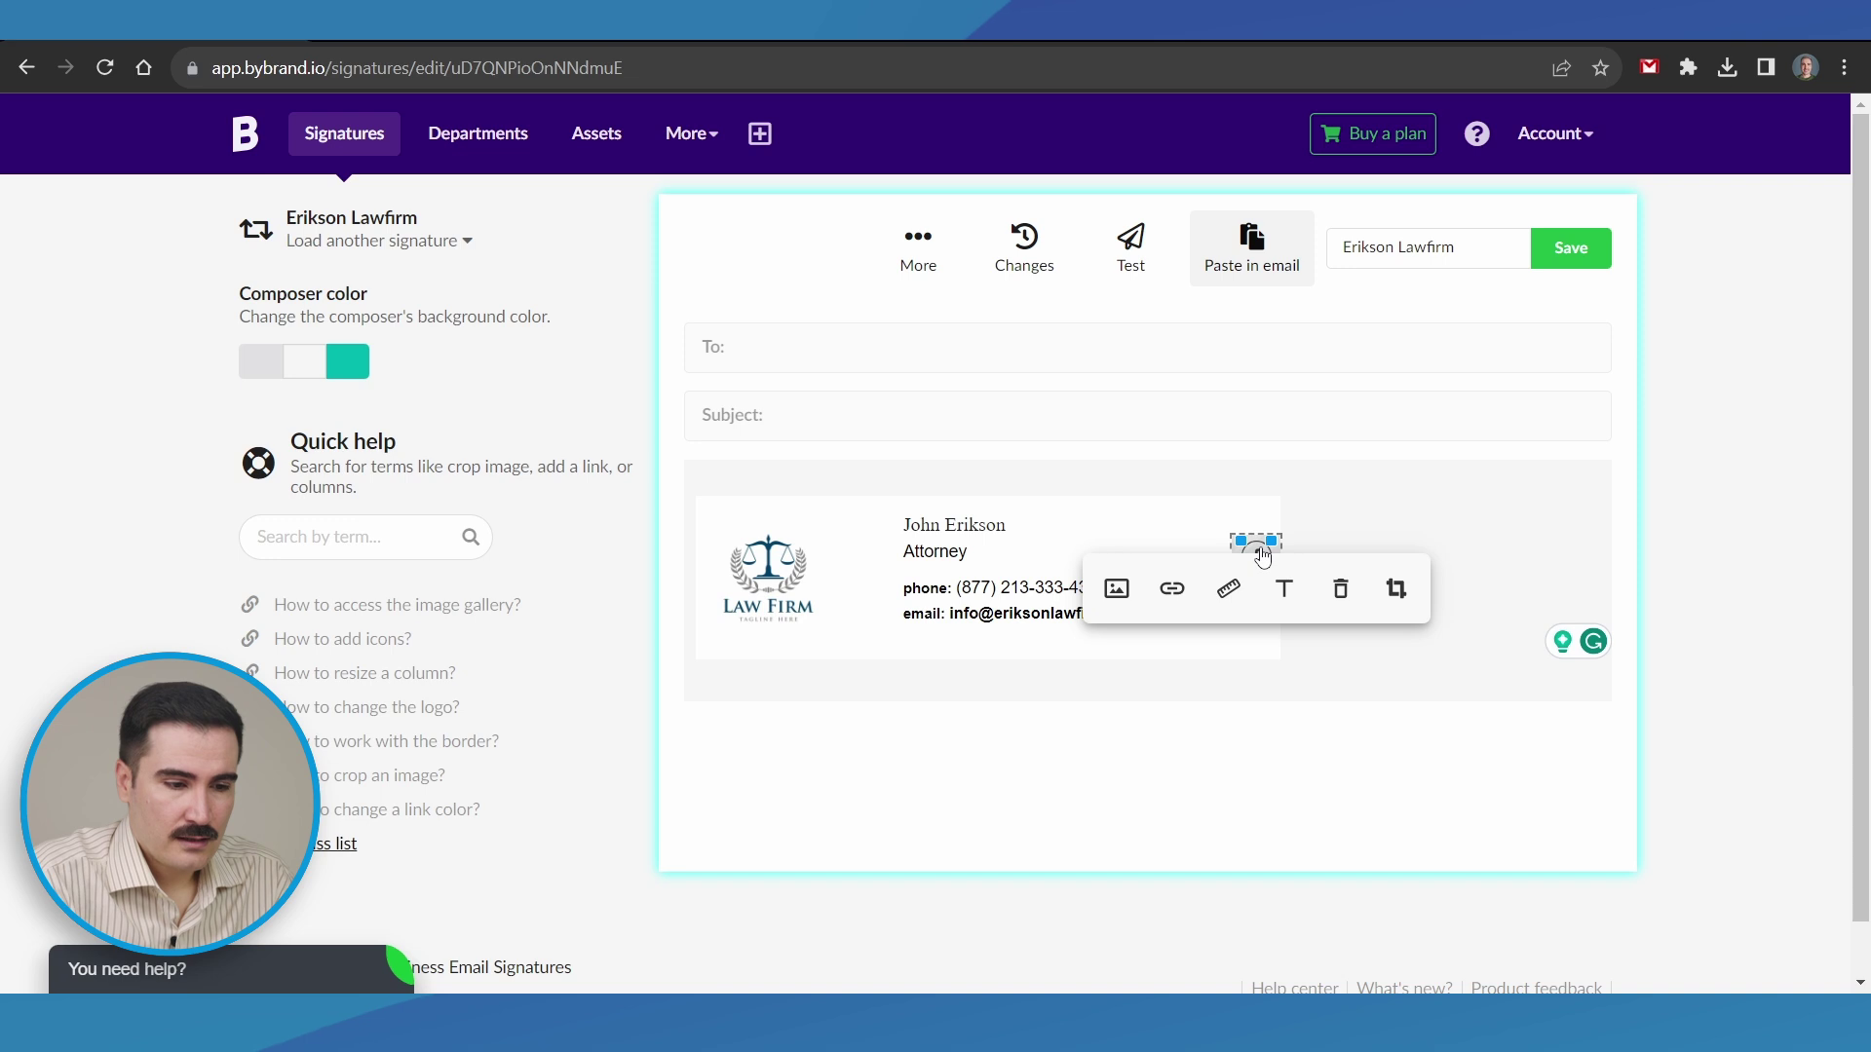
{"action": "left_click", "coordinate": [1171, 589]}
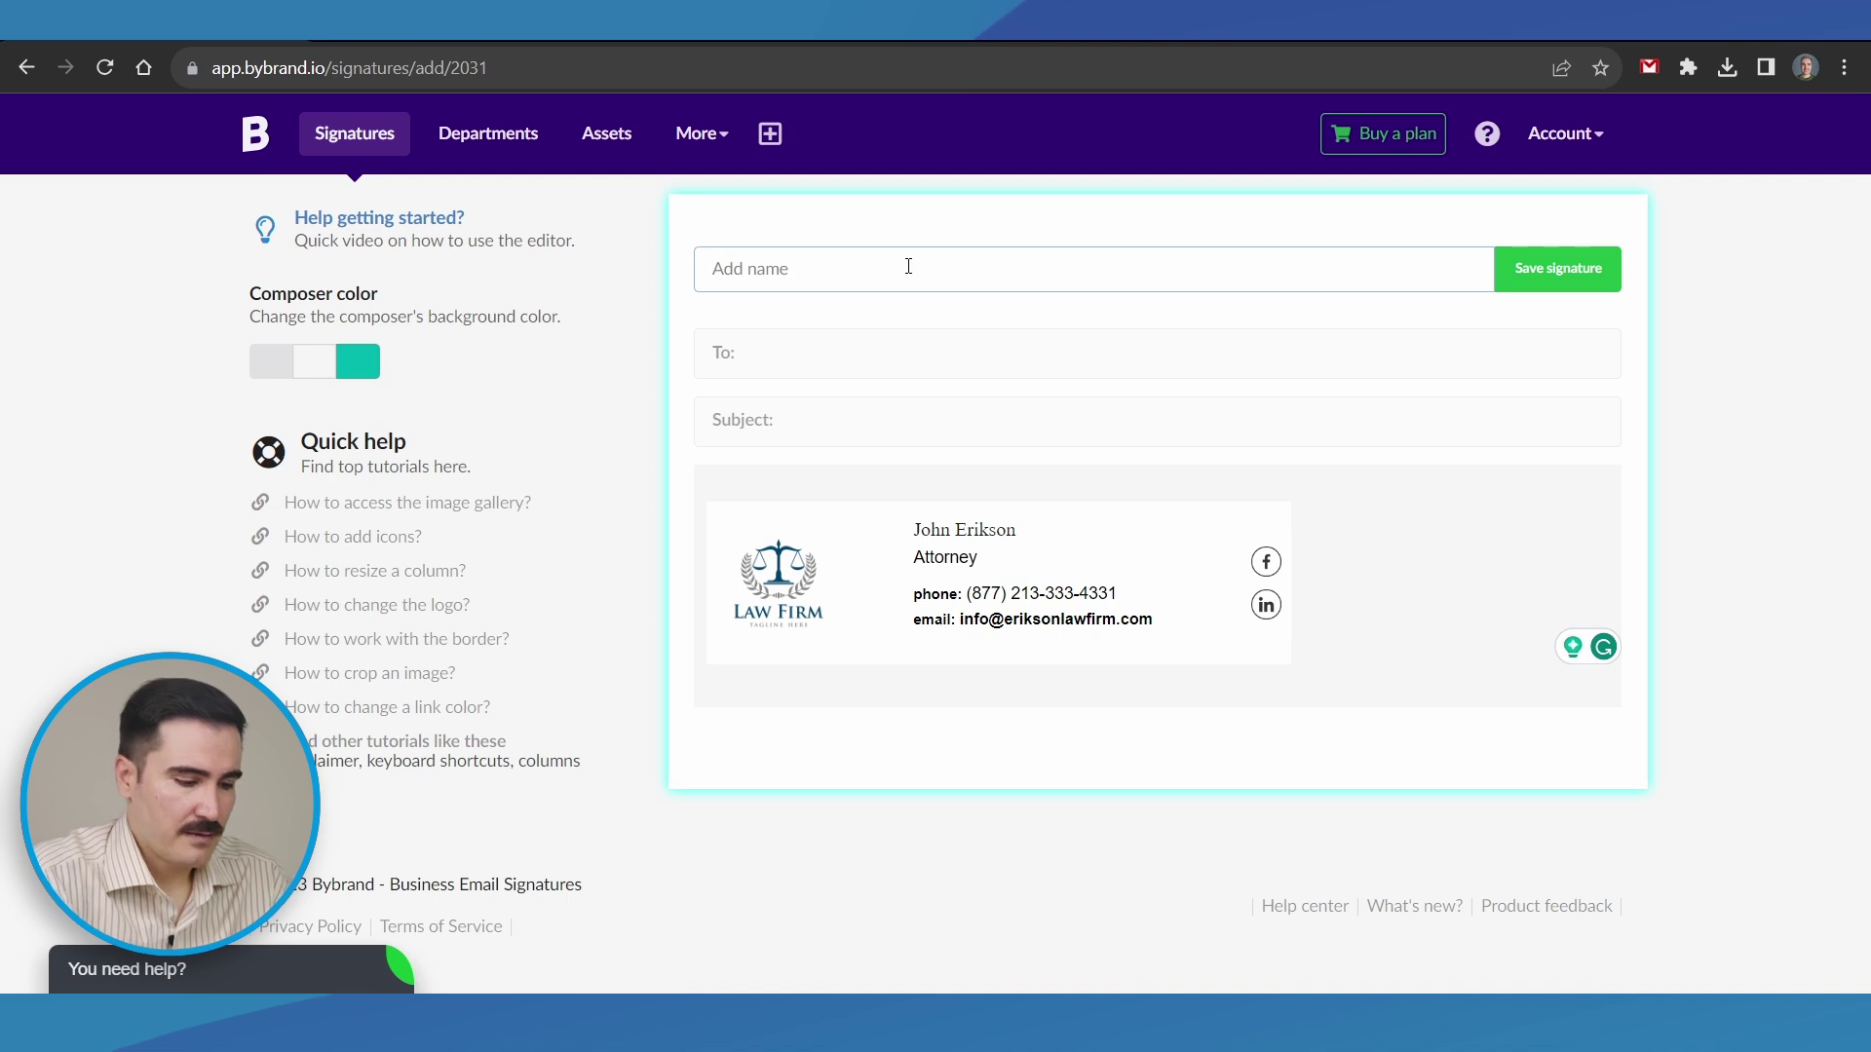
{"action": "type", "text": "Erikson Lawfirm"}
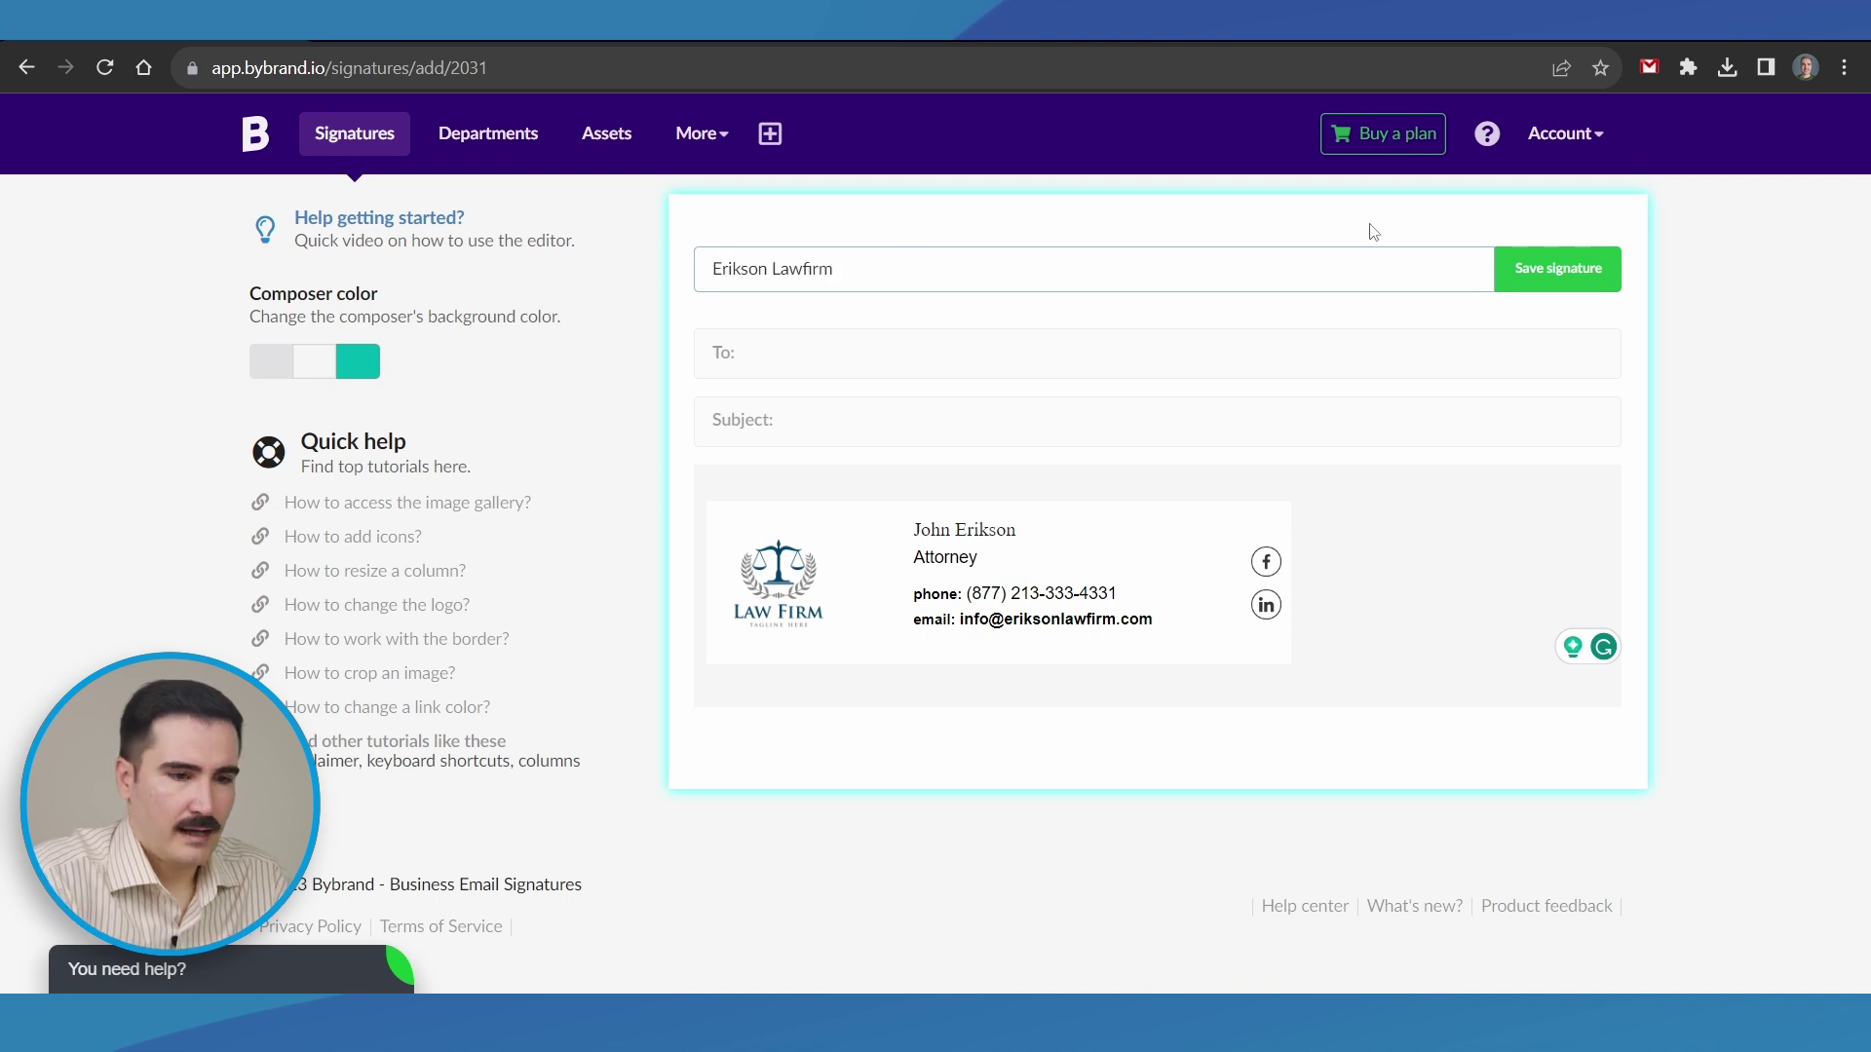
{"action": "left_click", "coordinate": [1558, 268]}
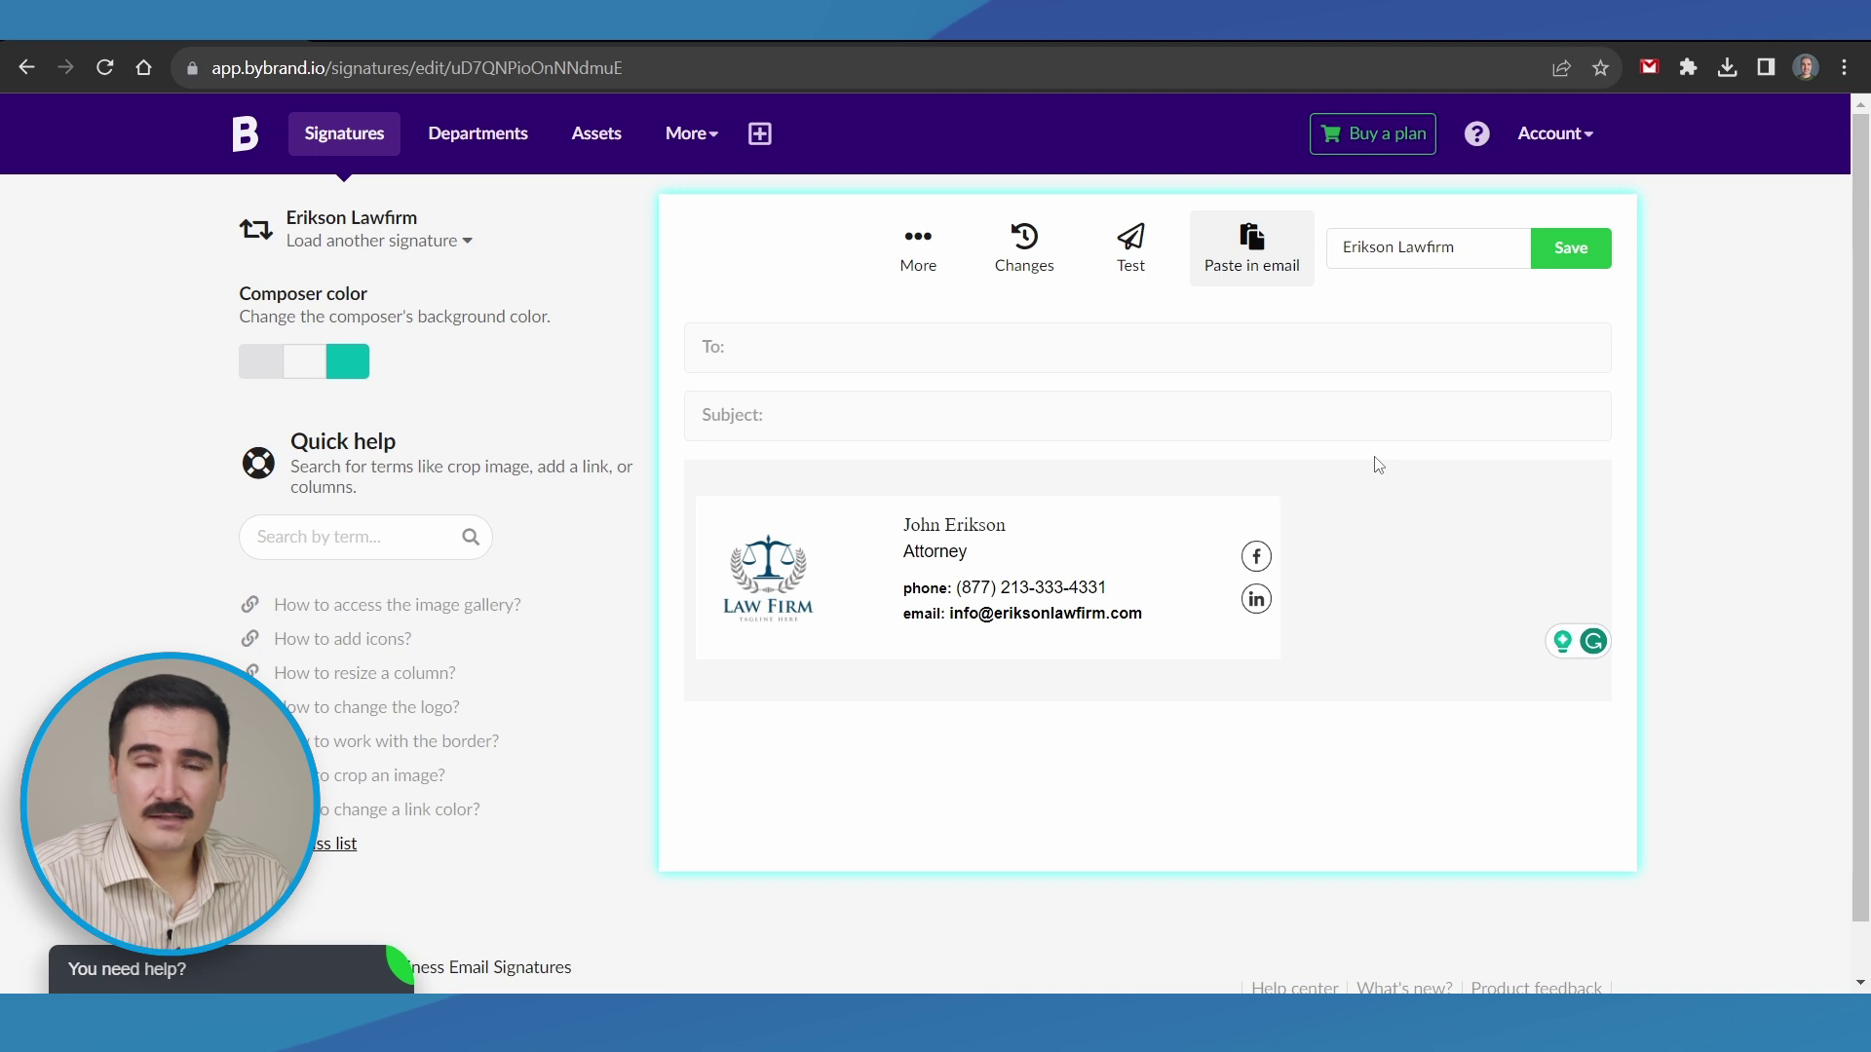
{"action": "left_click", "coordinate": [1251, 247]}
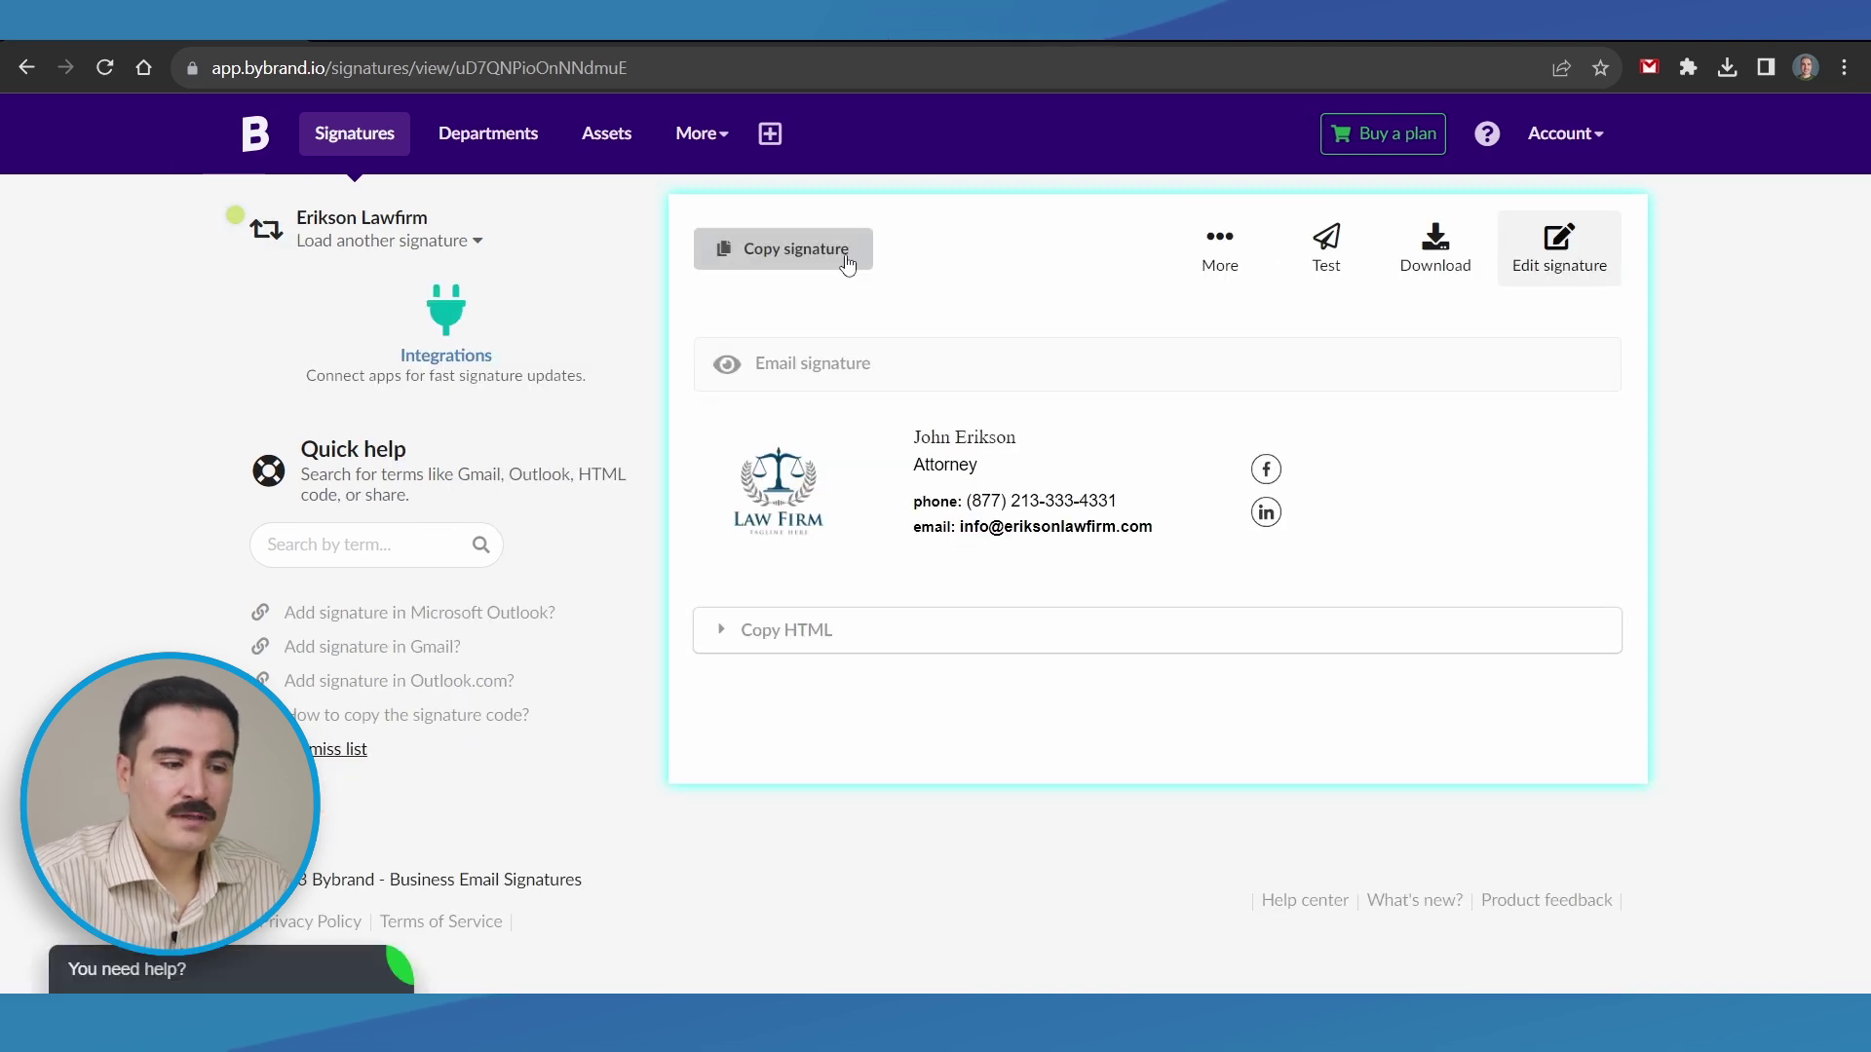
{"action": "left_click", "coordinate": [825, 260]}
Create a Gmail signature named 'Erikson Lawfirm', paste the copied design, and save changes.
{"action": "key", "text": "ctrl+Tab"}
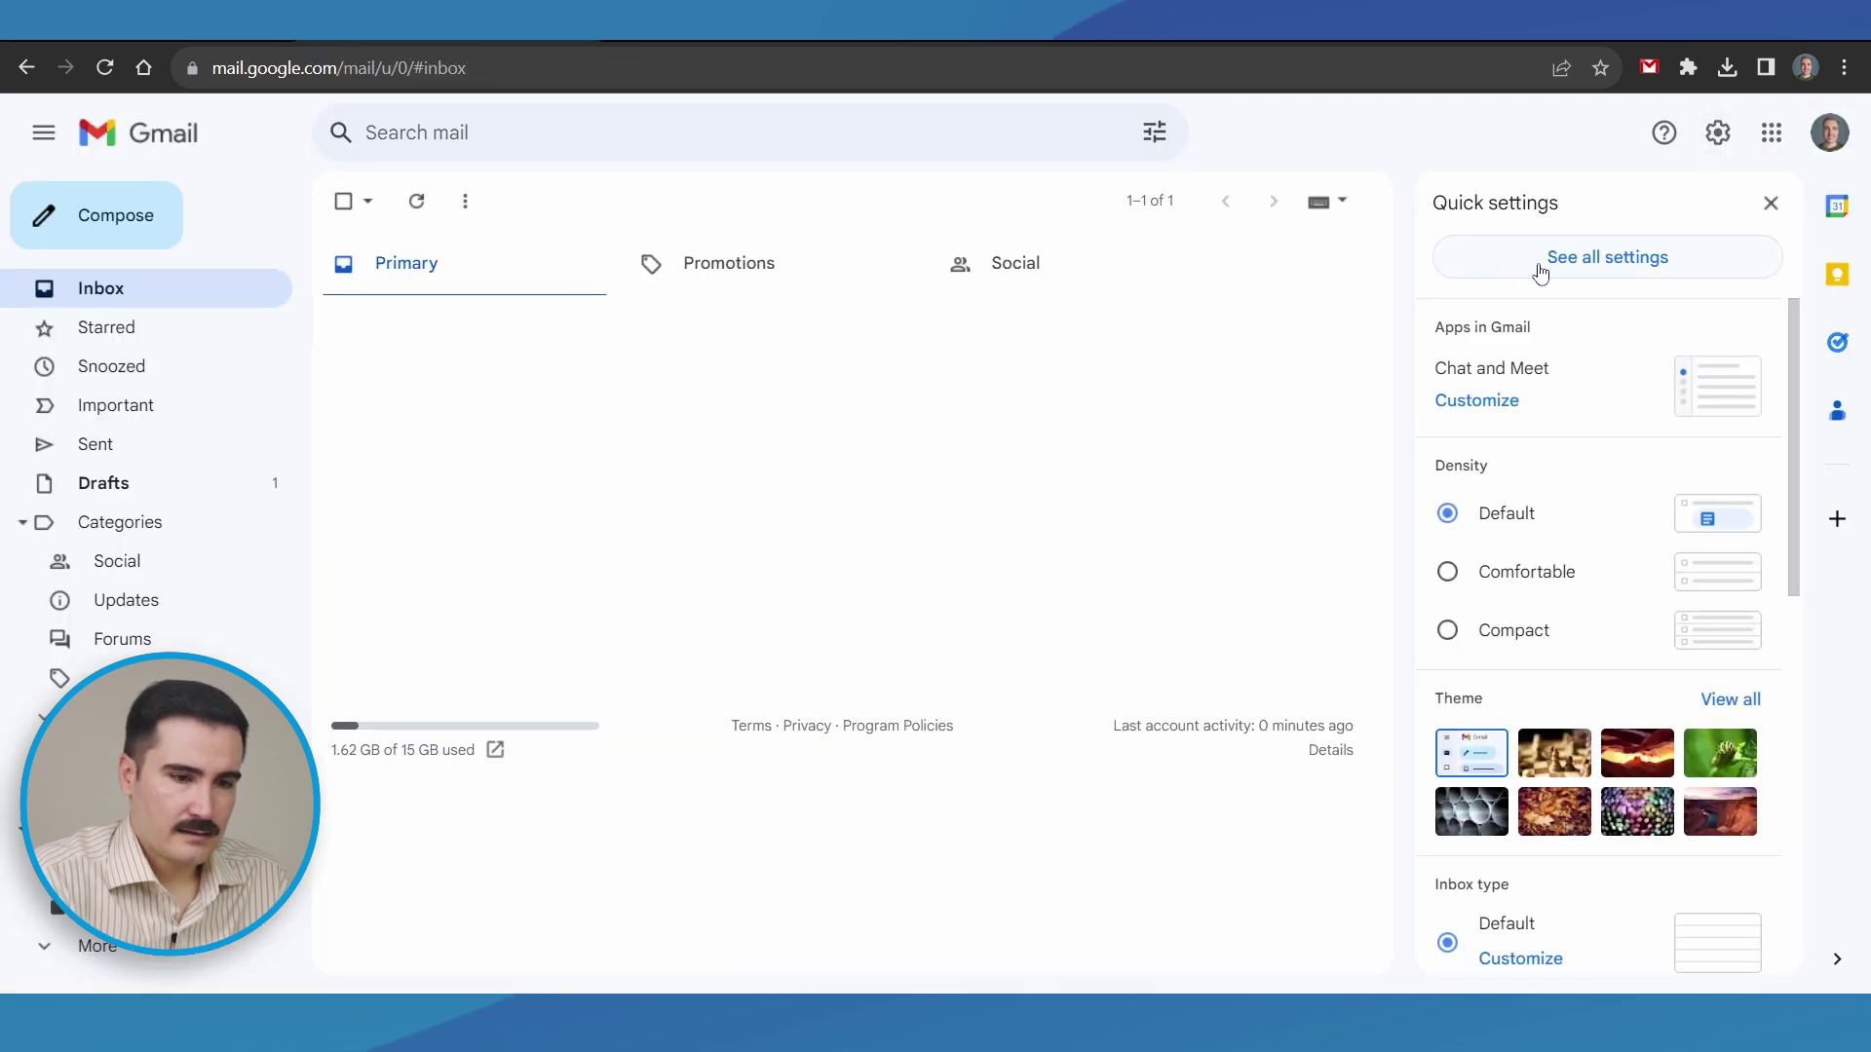
{"action": "left_click", "coordinate": [1550, 257]}
{"action": "scroll", "coordinate": [792, 694], "scroll_direction": "down", "scroll_amount": 10}
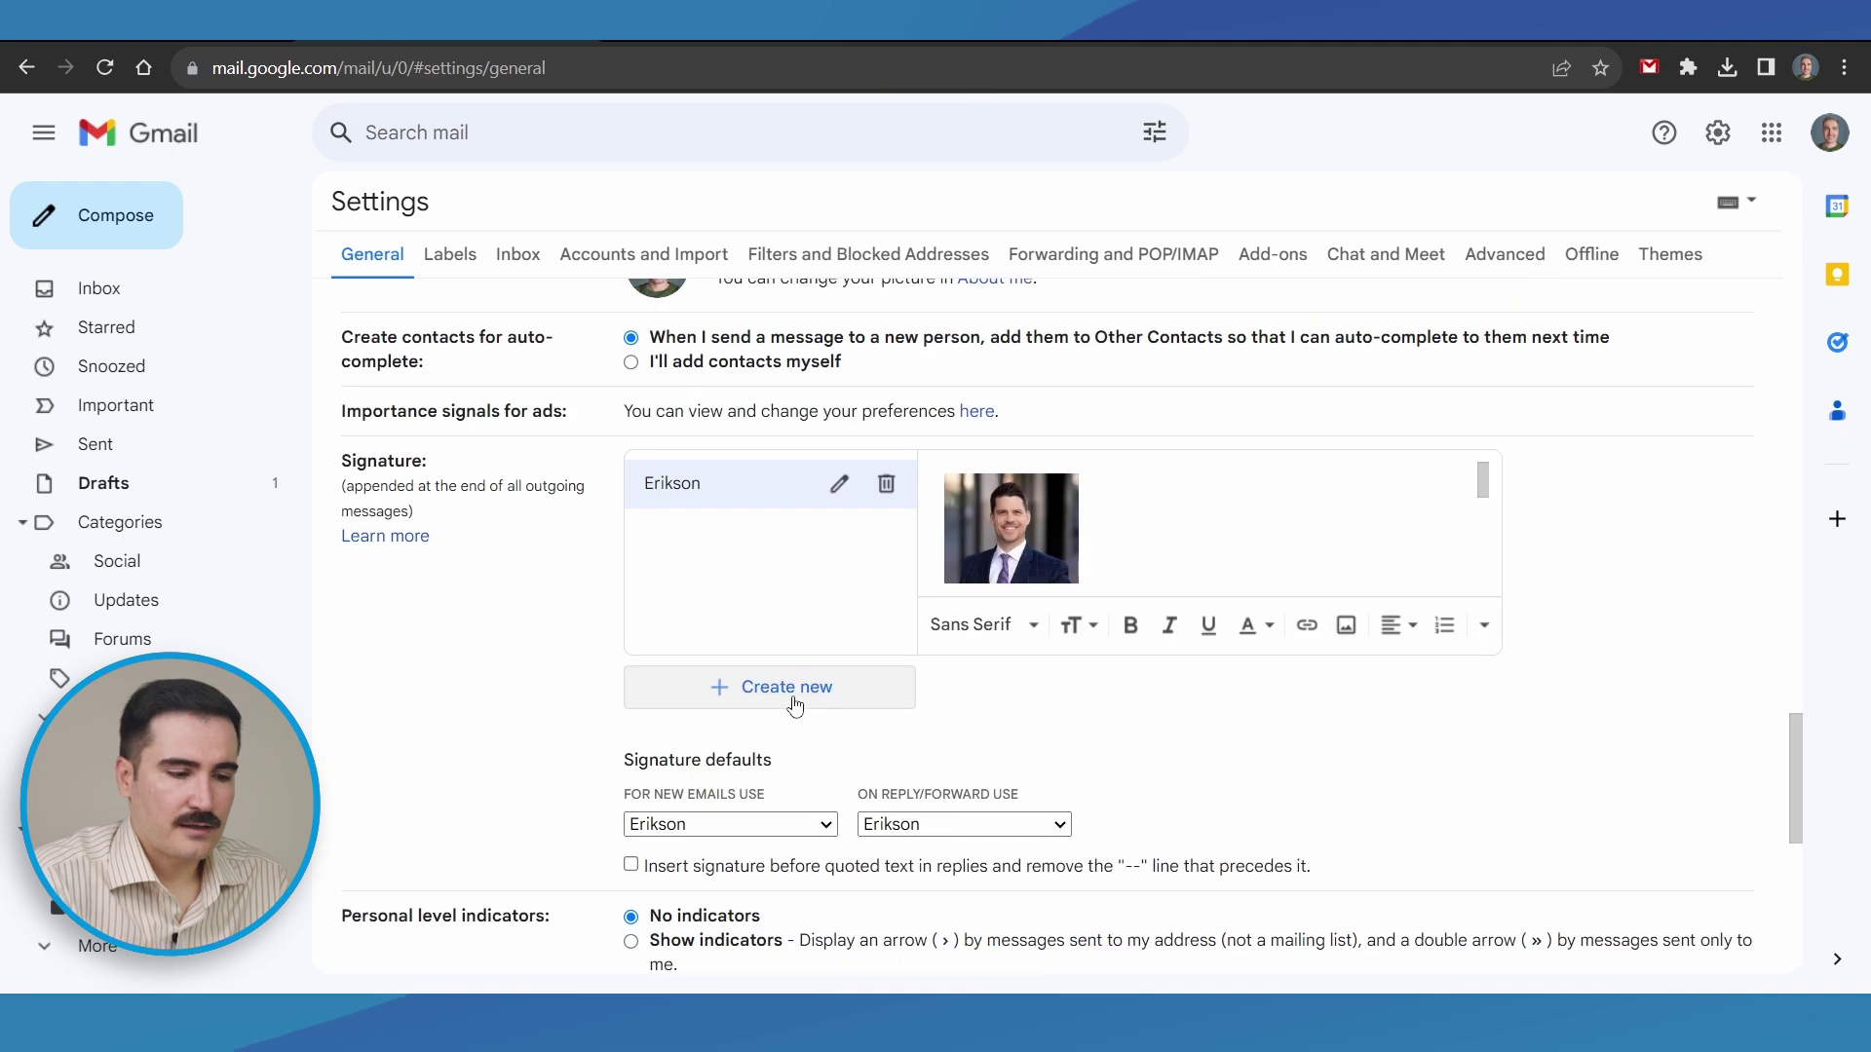
{"action": "left_click", "coordinate": [792, 695]}
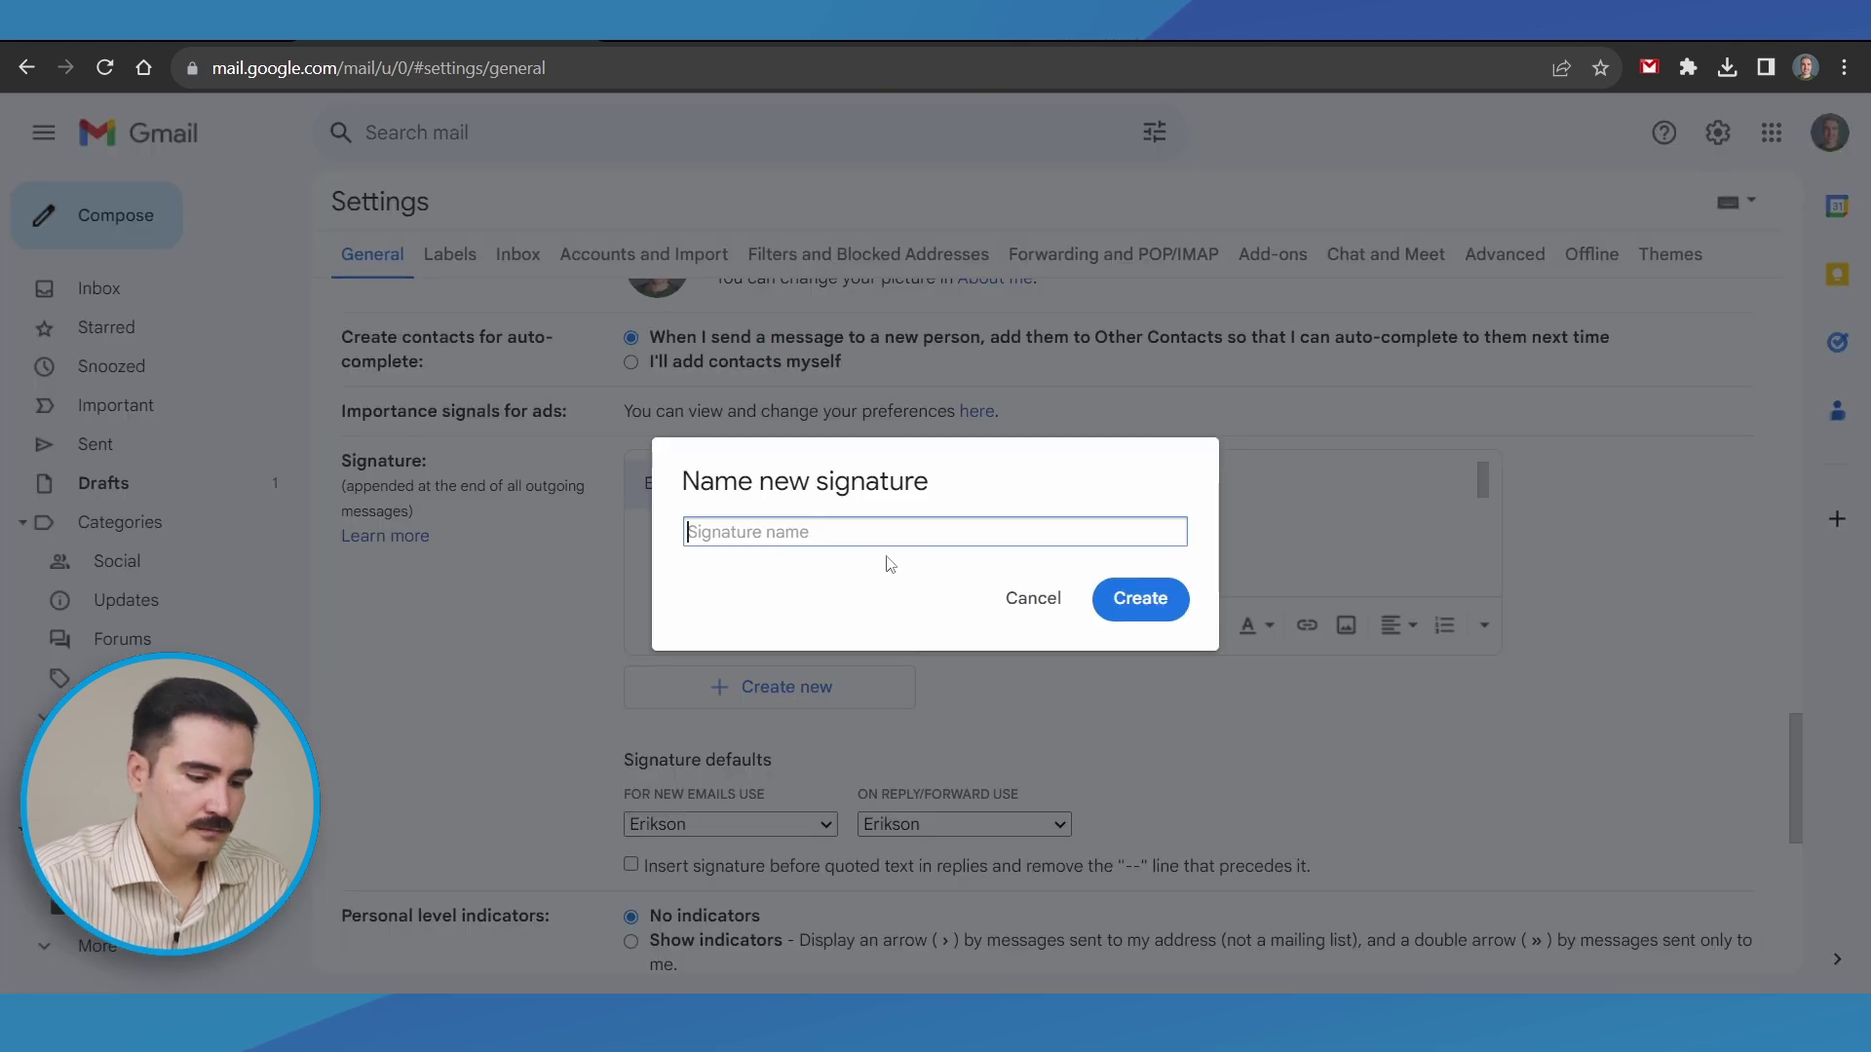
{"action": "type", "text": "Erikson Lawfirm"}
{"action": "left_click", "coordinate": [1140, 598]}
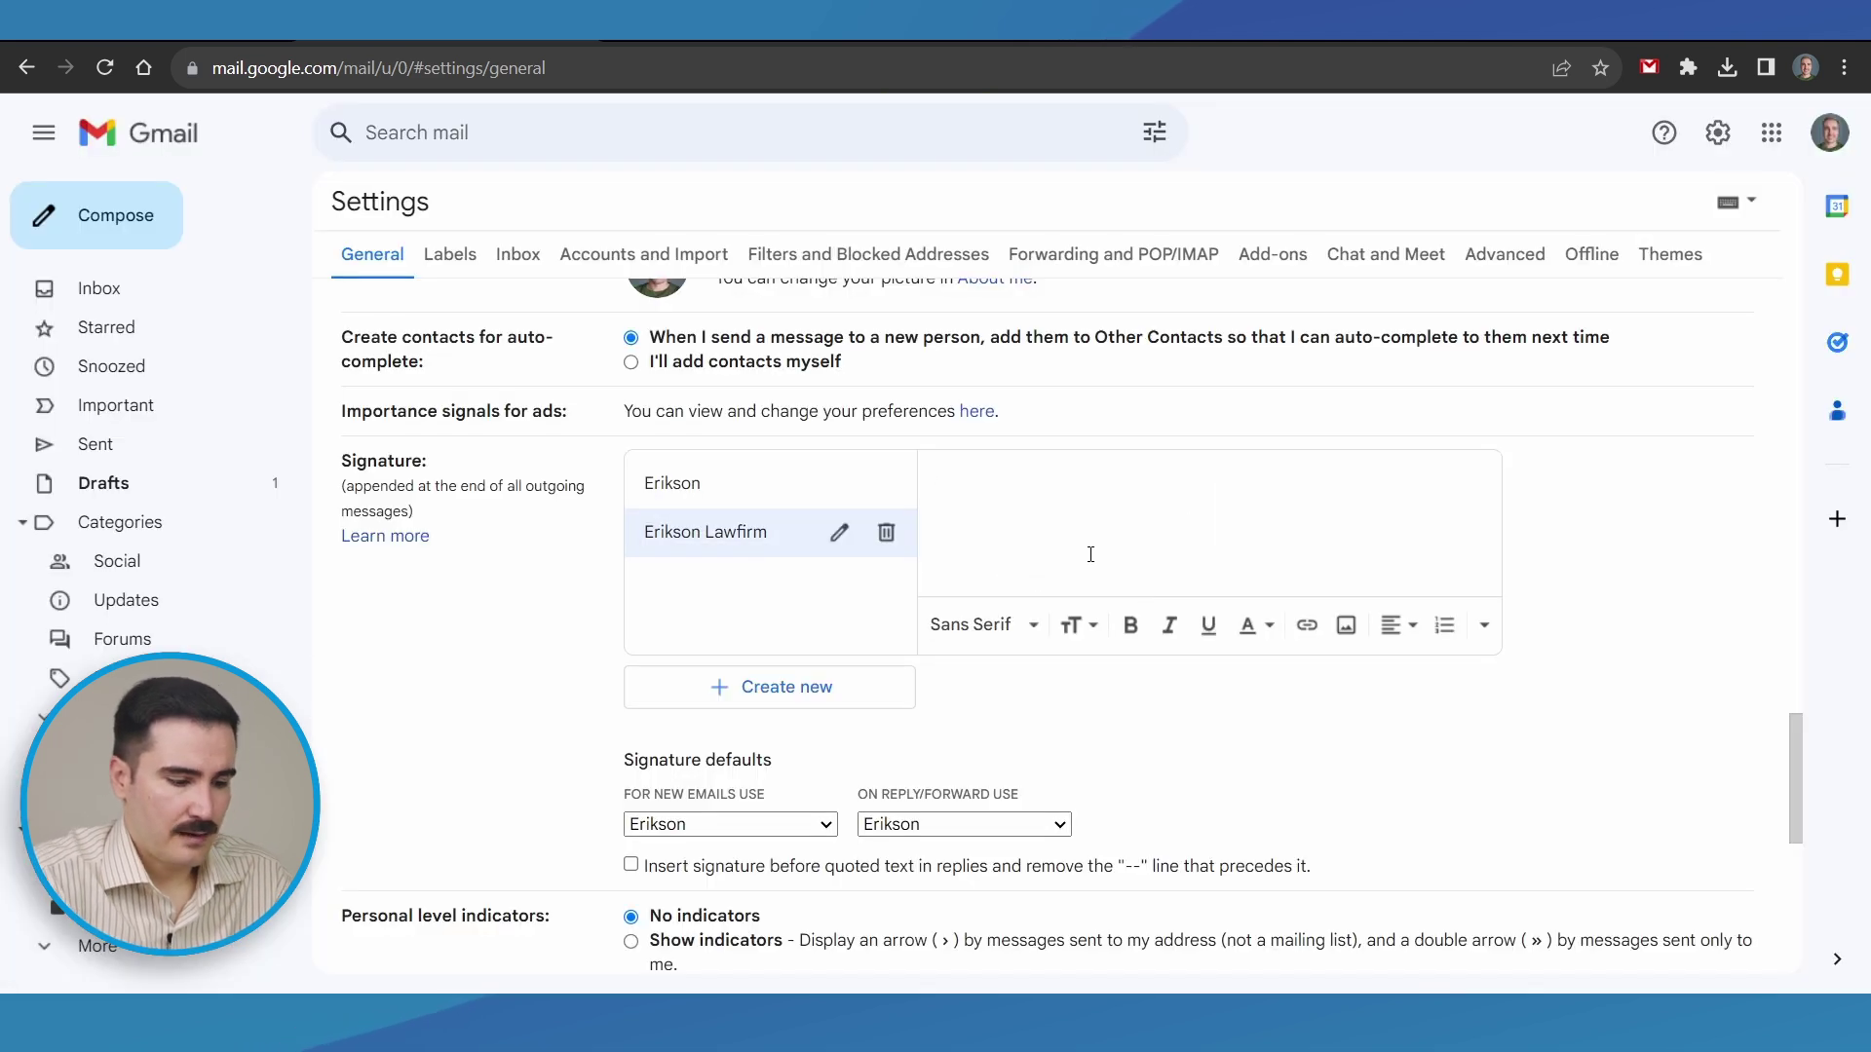
{"action": "key", "text": "ctrl+v"}
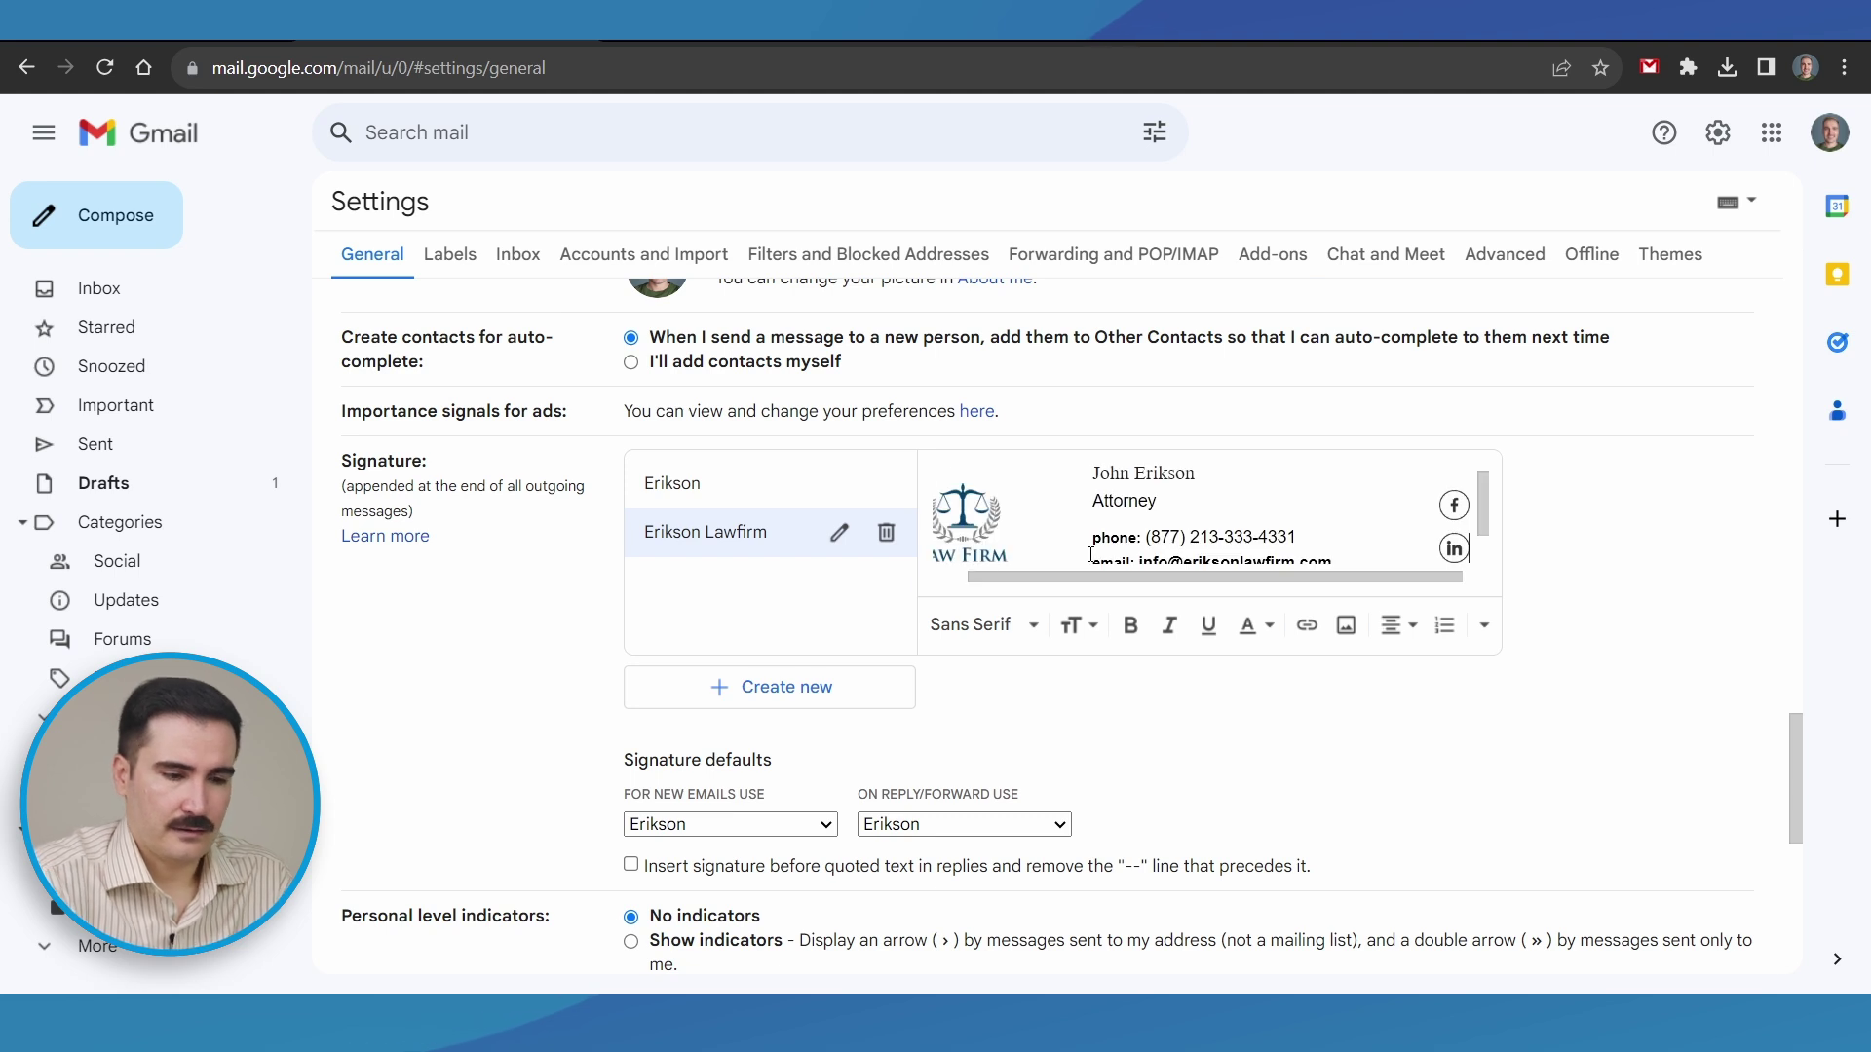
{"action": "scroll", "coordinate": [1165, 735], "scroll_direction": "down", "scroll_amount": 10}
{"action": "left_click", "coordinate": [1007, 844]}
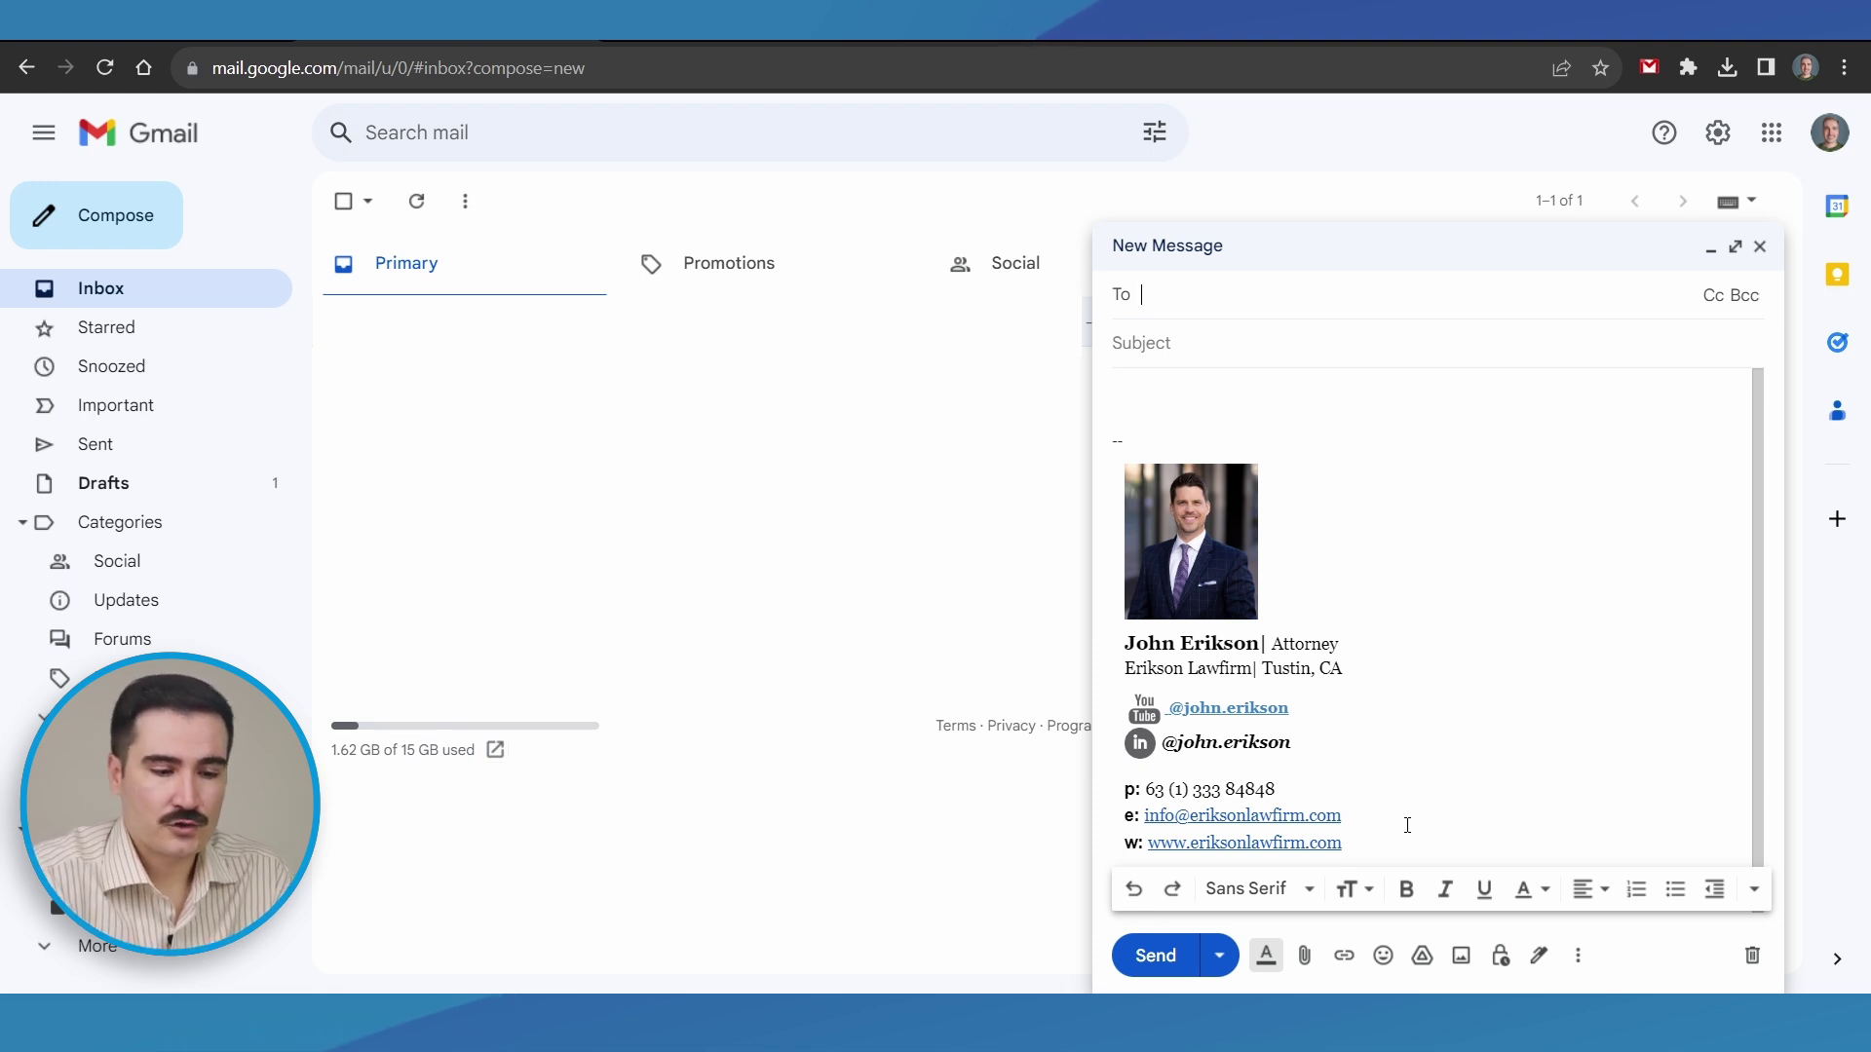
Switch the draft's signature from Erikson to Erikson Lawfirm.
{"action": "left_click", "coordinate": [1537, 955]}
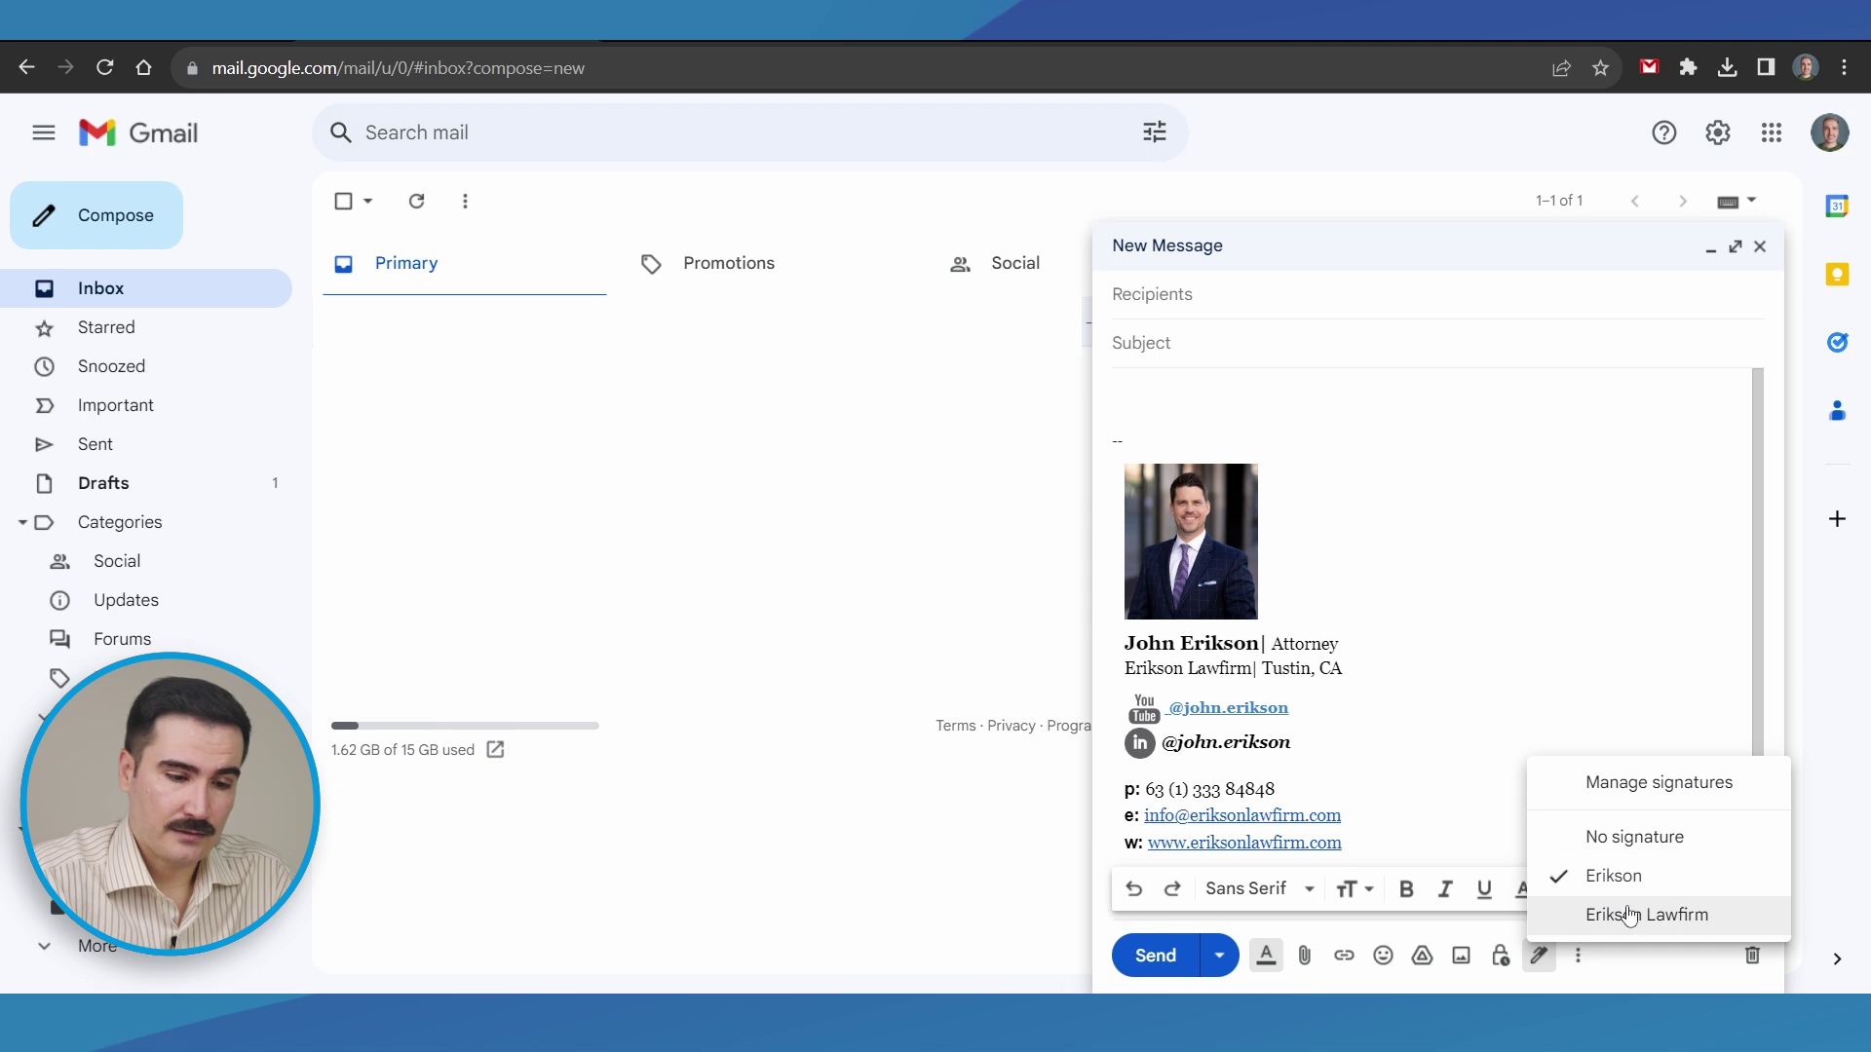
{"action": "left_click", "coordinate": [1629, 916]}
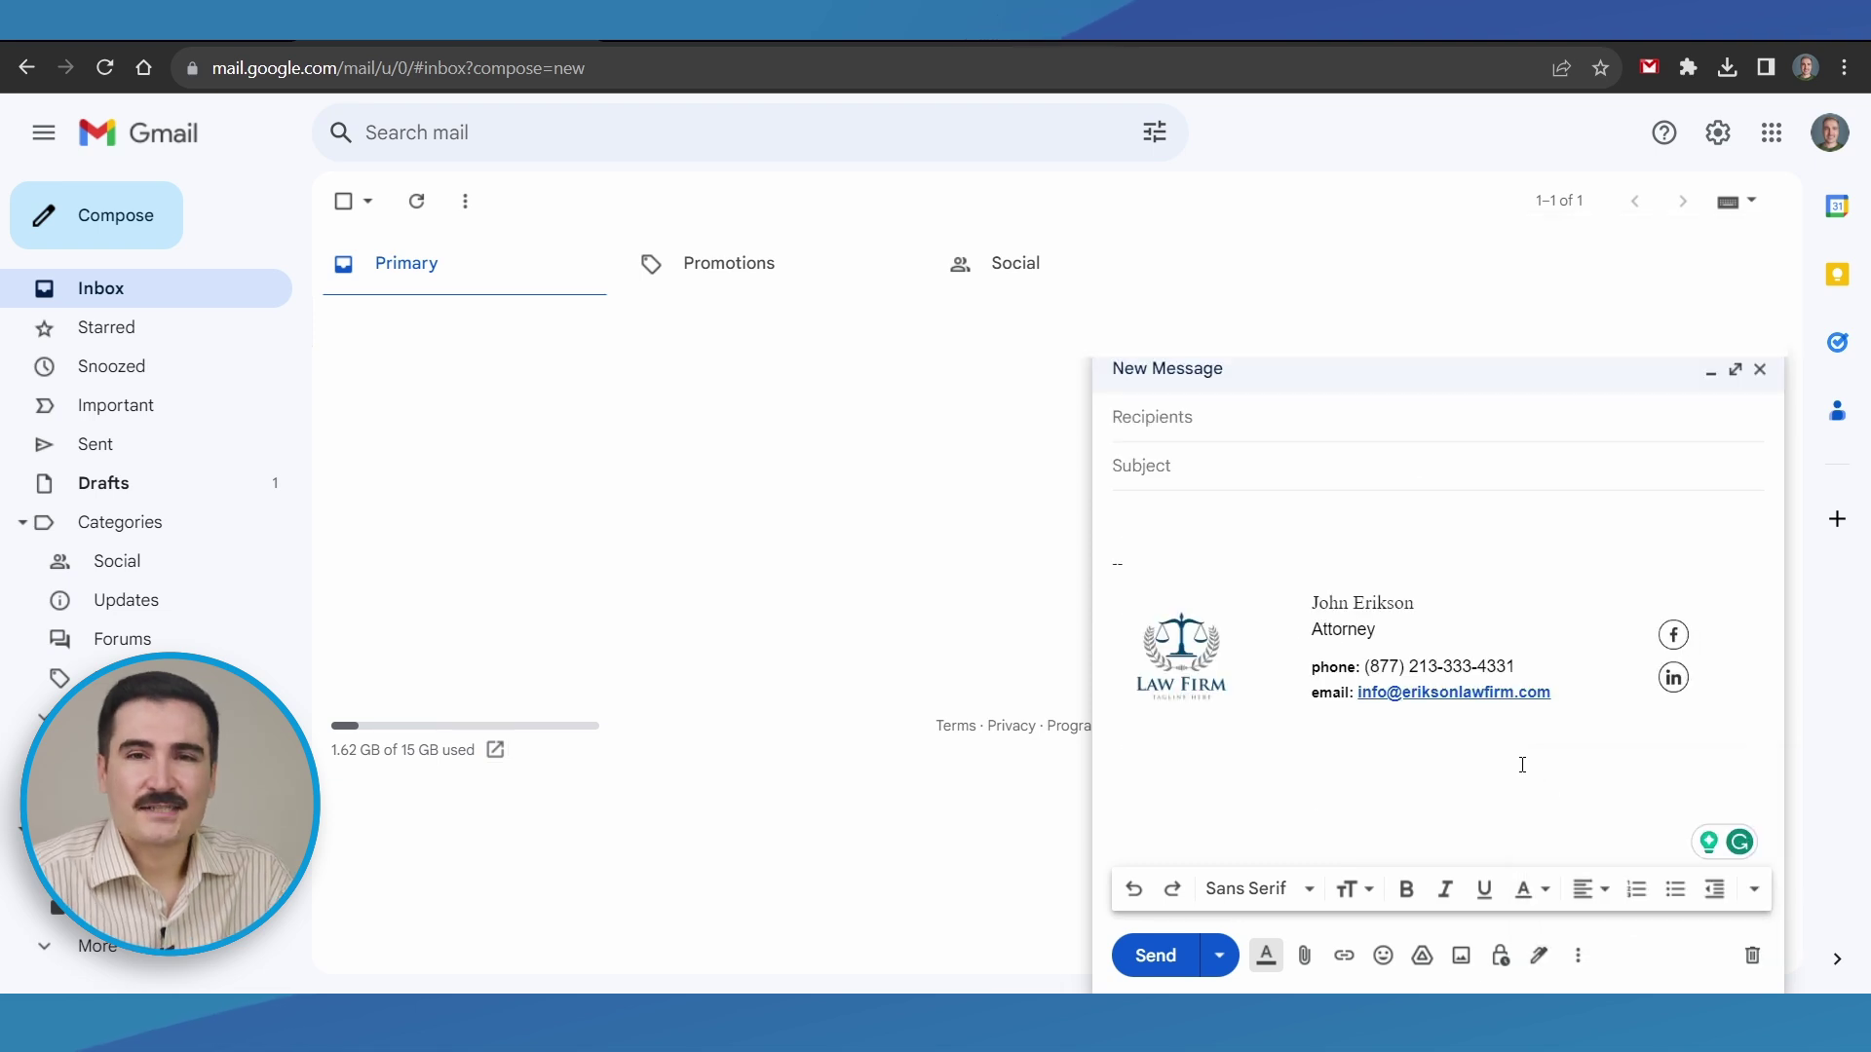